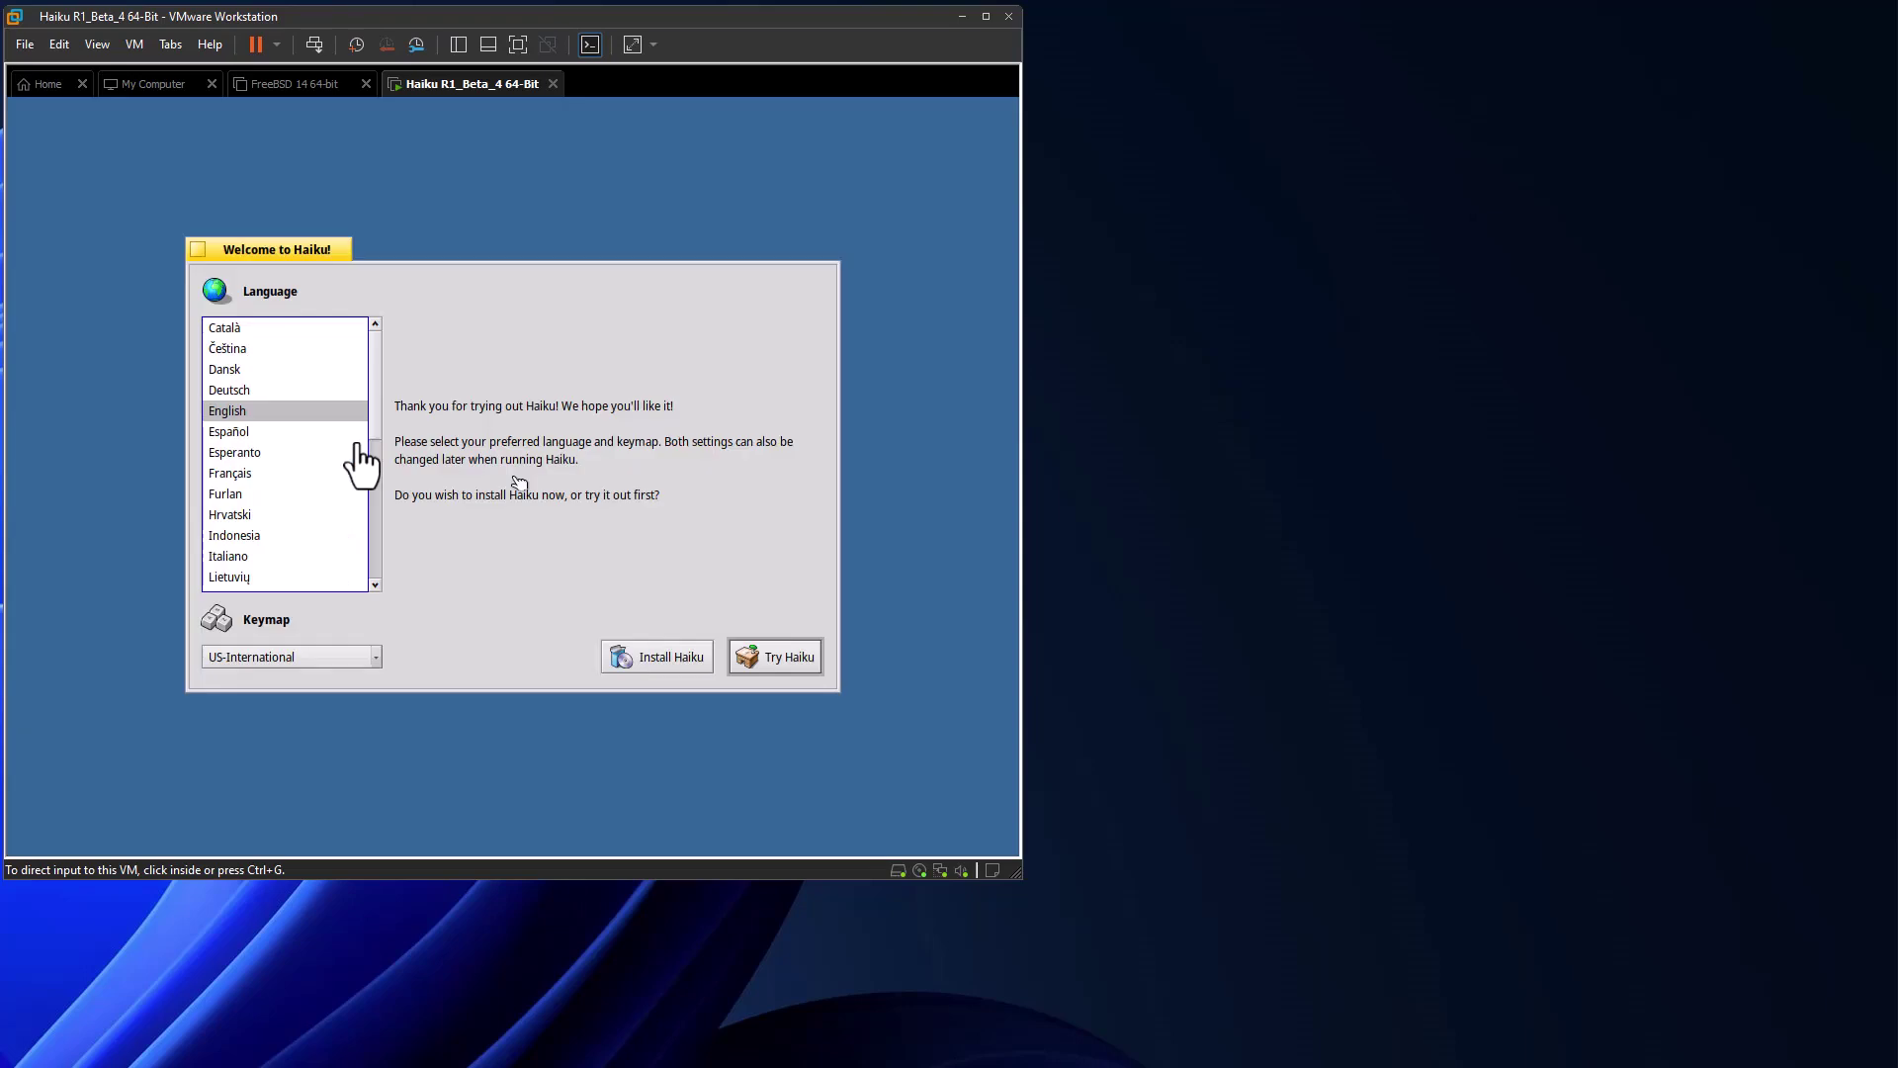
Start the Haiku installation with English and the US-International keymap, read through the pre-installation information, and continue to the installer.
{"action": "left_click", "coordinate": [519, 483]}
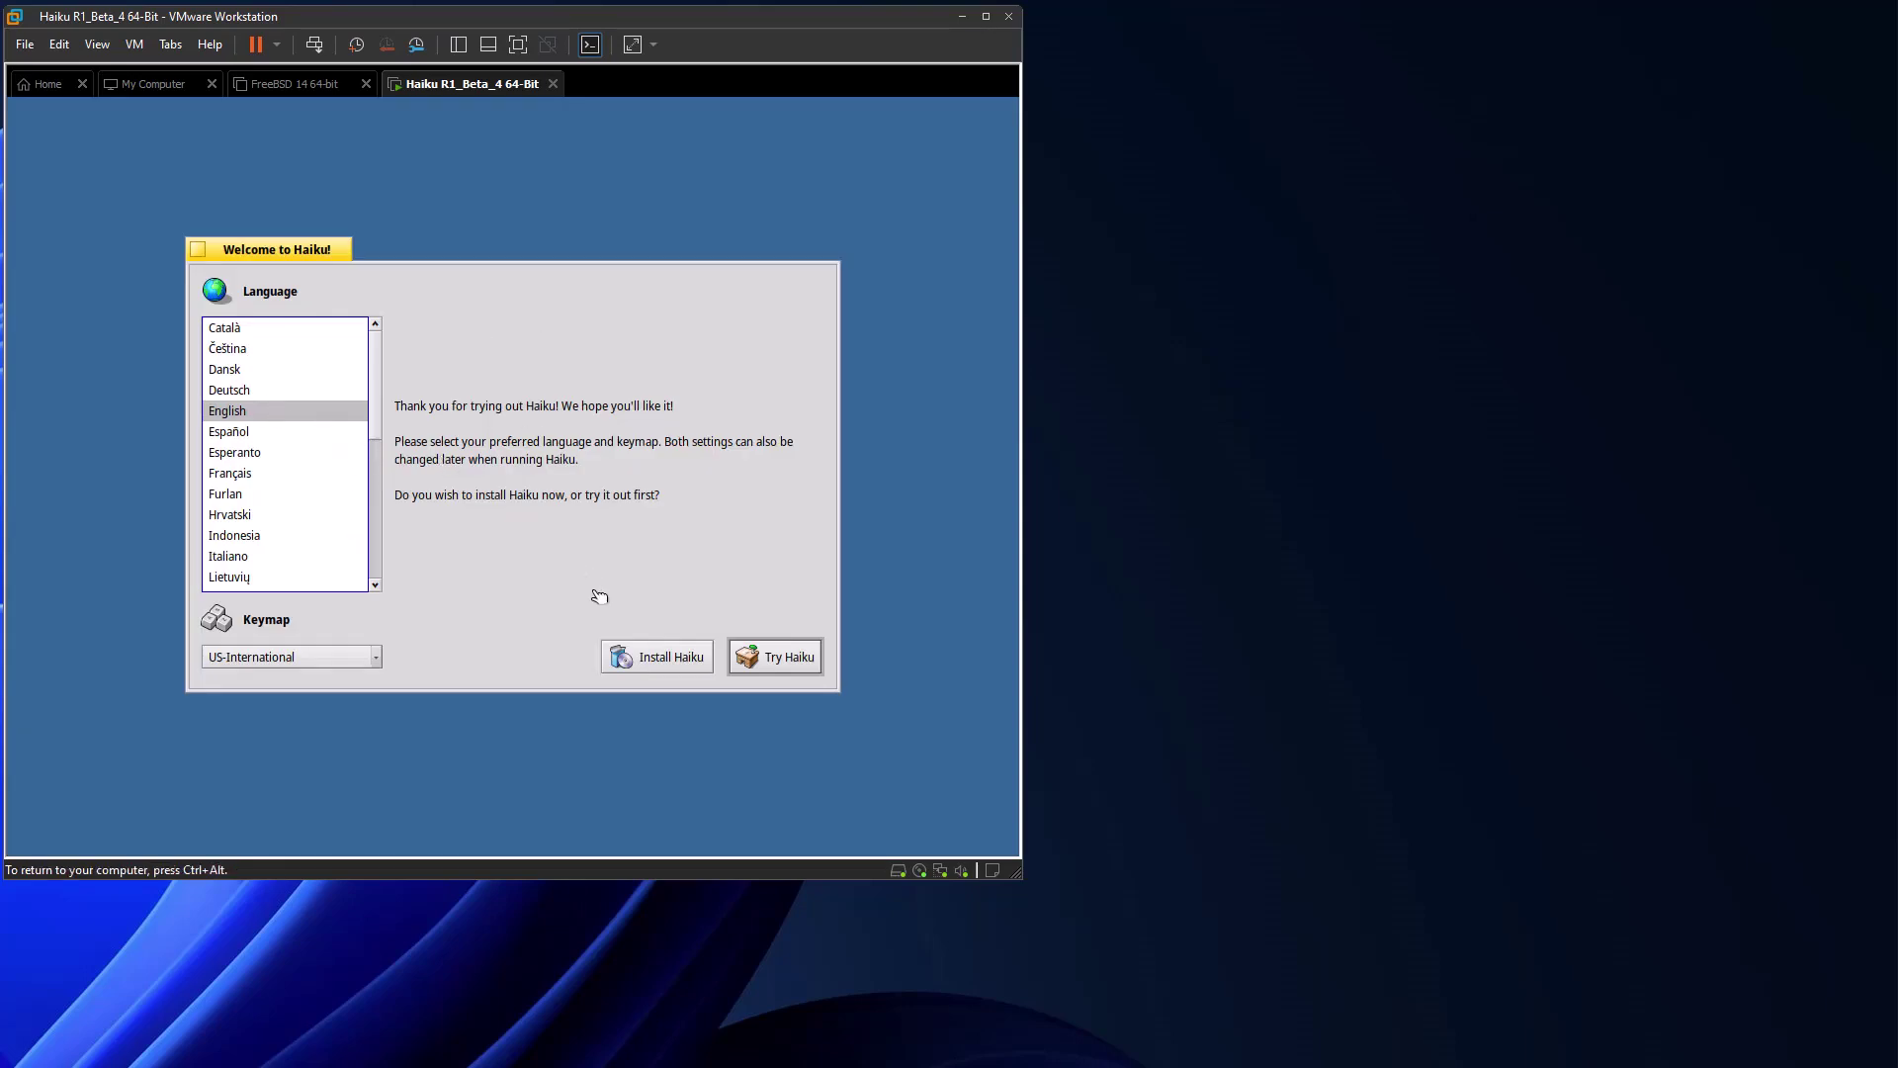
{"action": "left_click", "coordinate": [641, 661]}
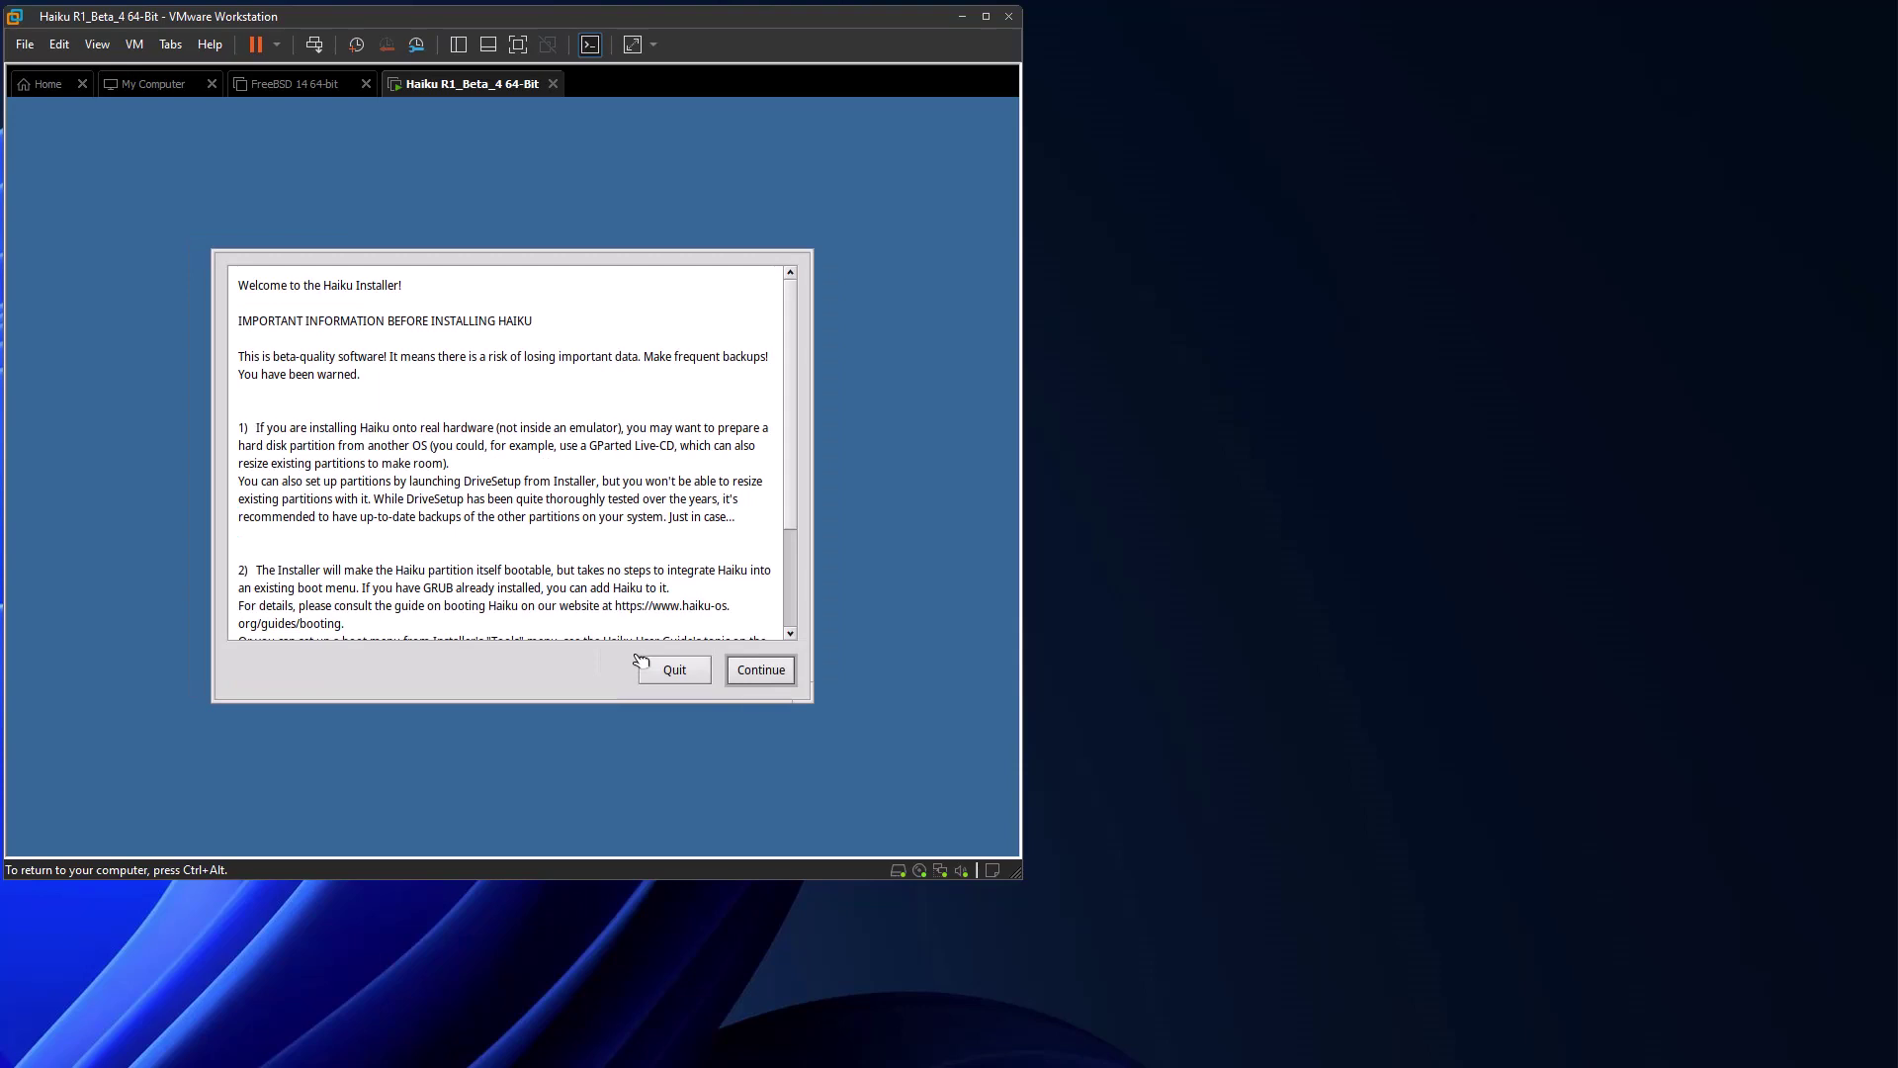
{"action": "left_click_drag", "start_coordinate": [793, 505], "coordinate": [781, 649]}
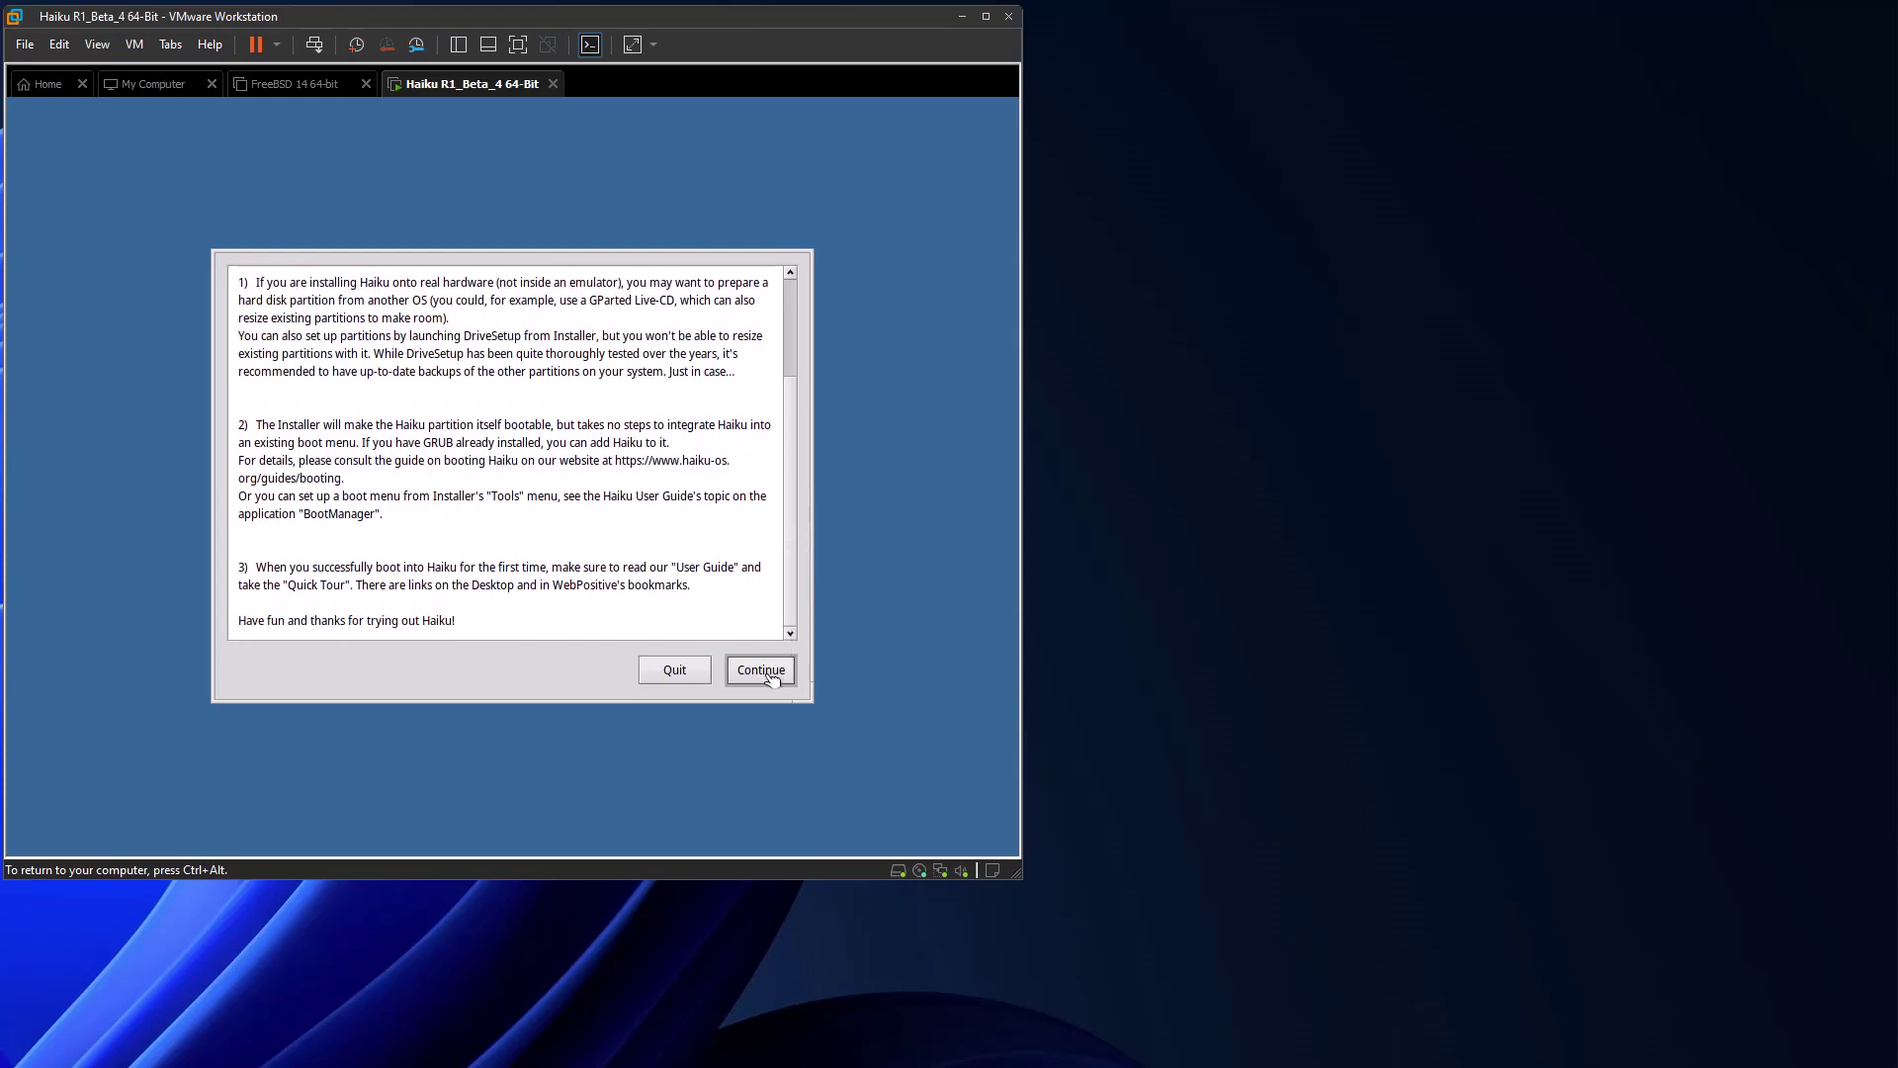
{"action": "left_click", "coordinate": [760, 670]}
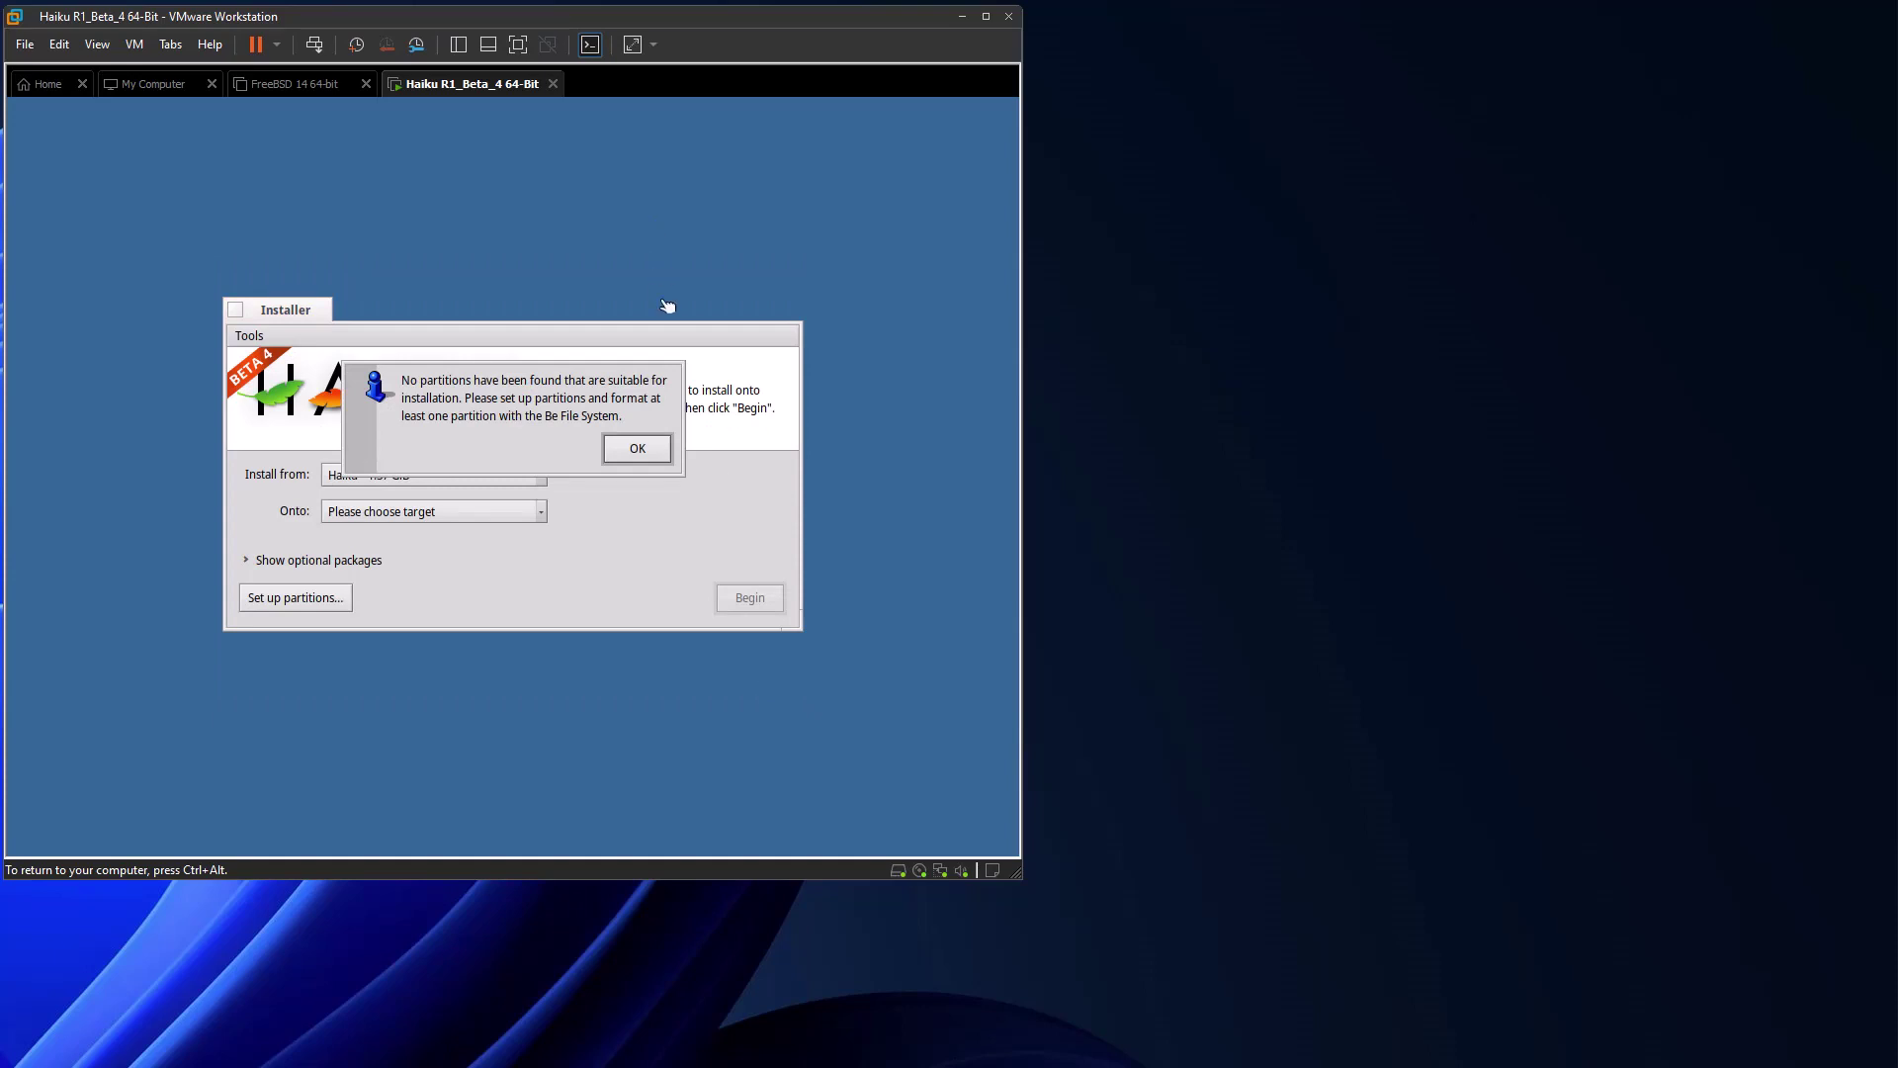
{"action": "left_click", "coordinate": [638, 450]}
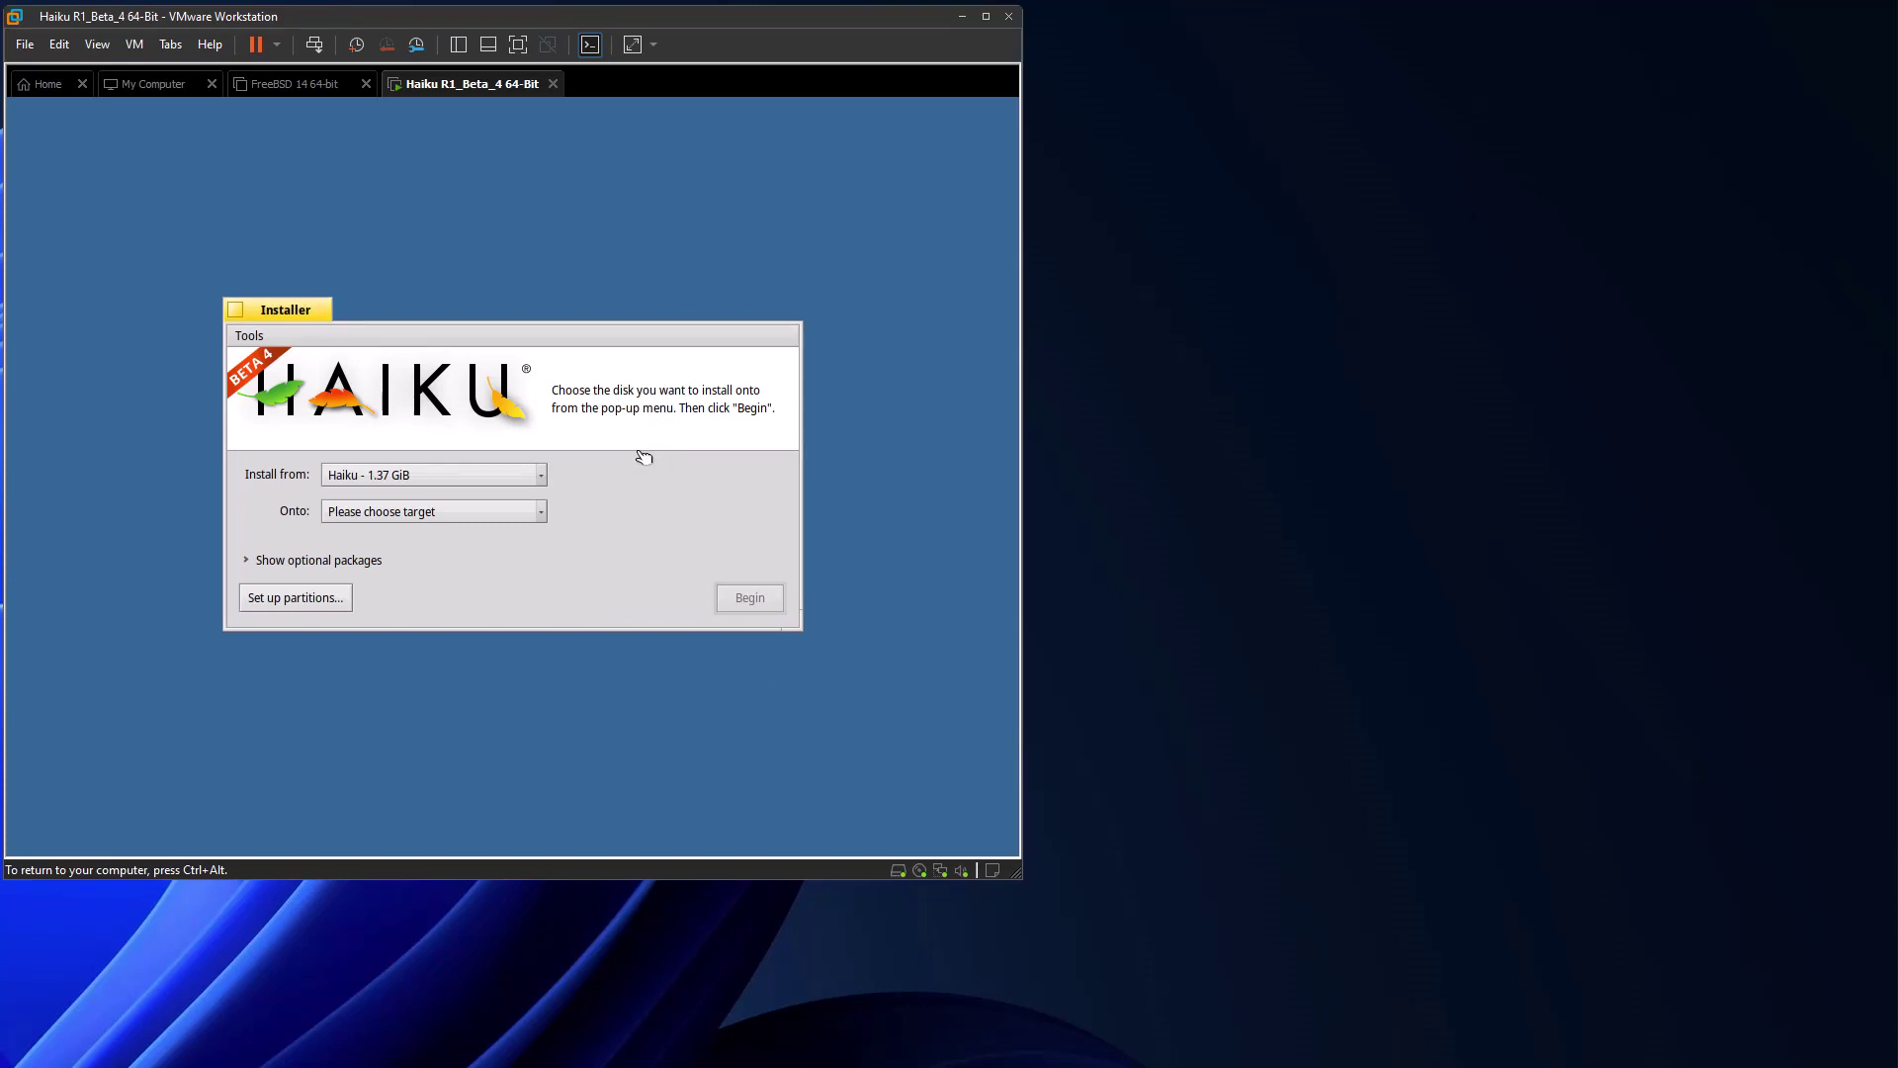
Open partition setup and initialize the 12 GiB VMware Virtual IDE Hard Drive with an Intel Partition Map, writing the changes to disk.
{"action": "left_click", "coordinate": [300, 598]}
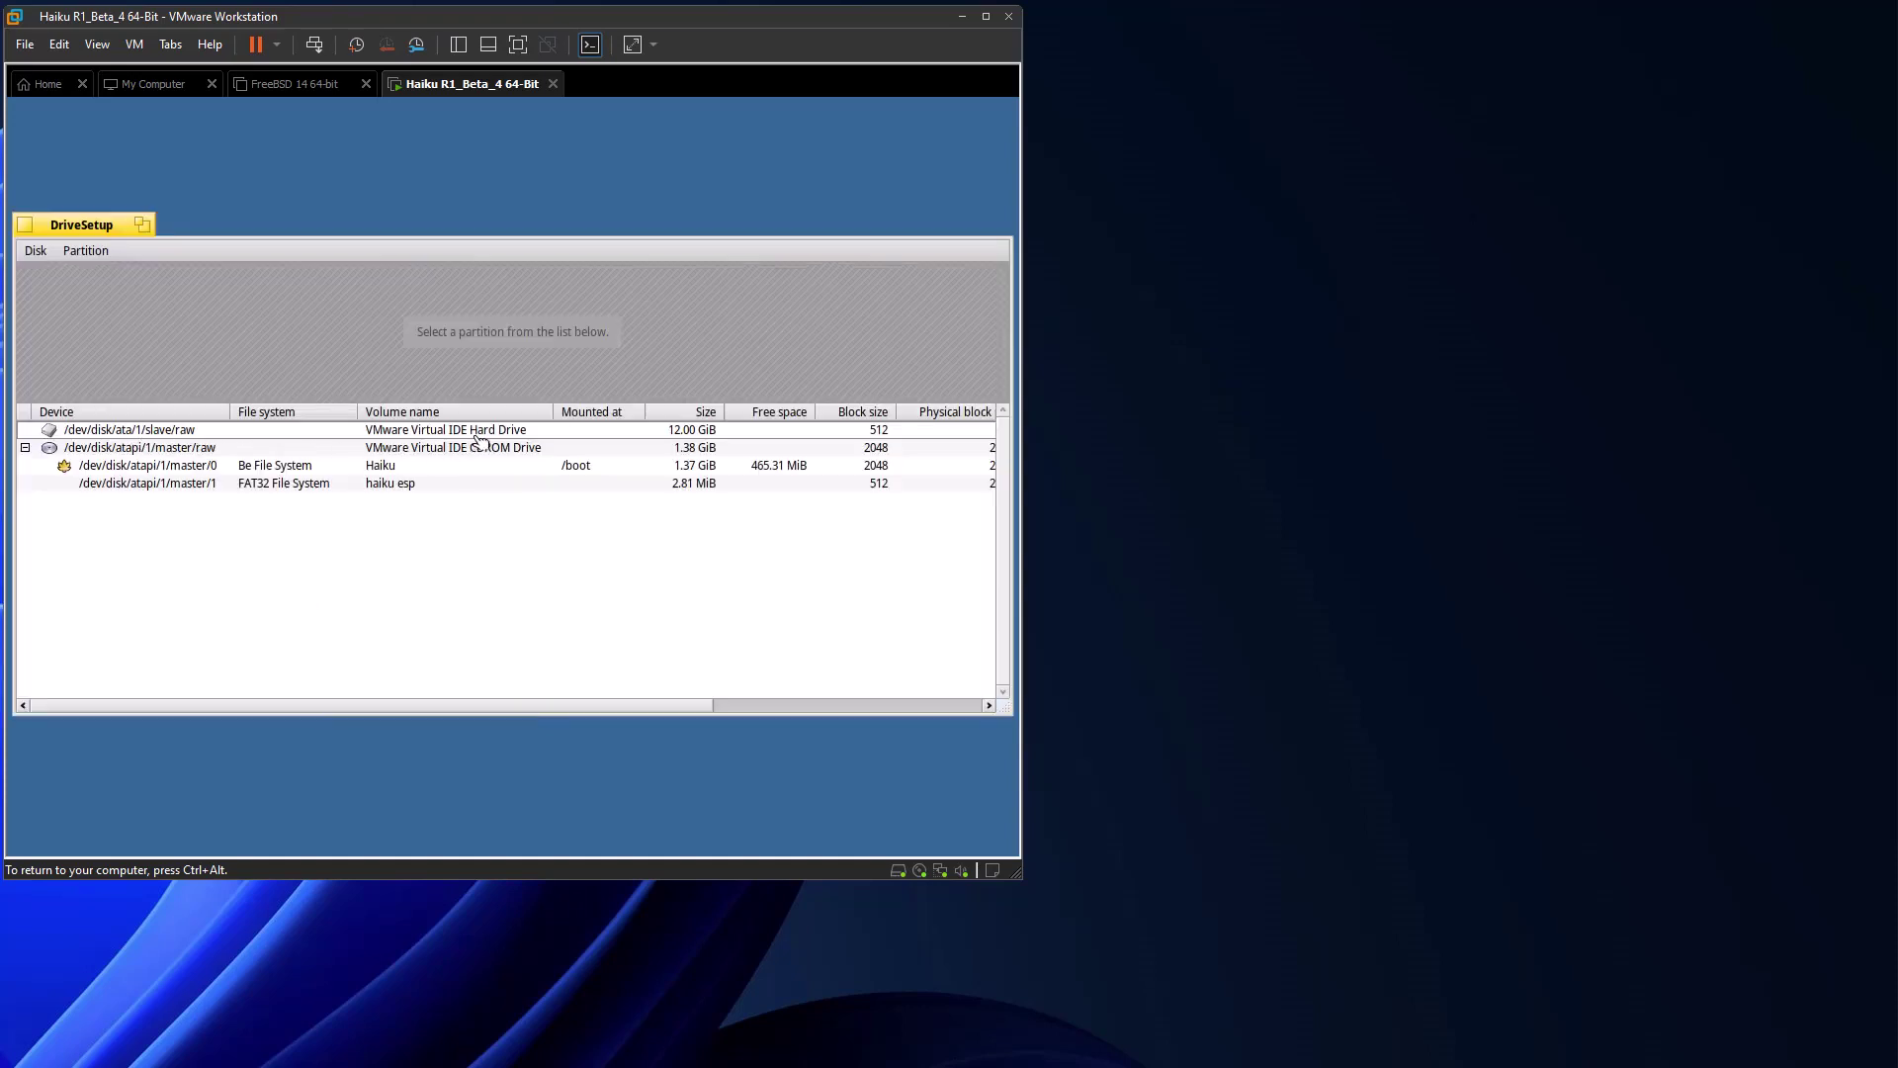
{"action": "left_click", "coordinate": [504, 432]}
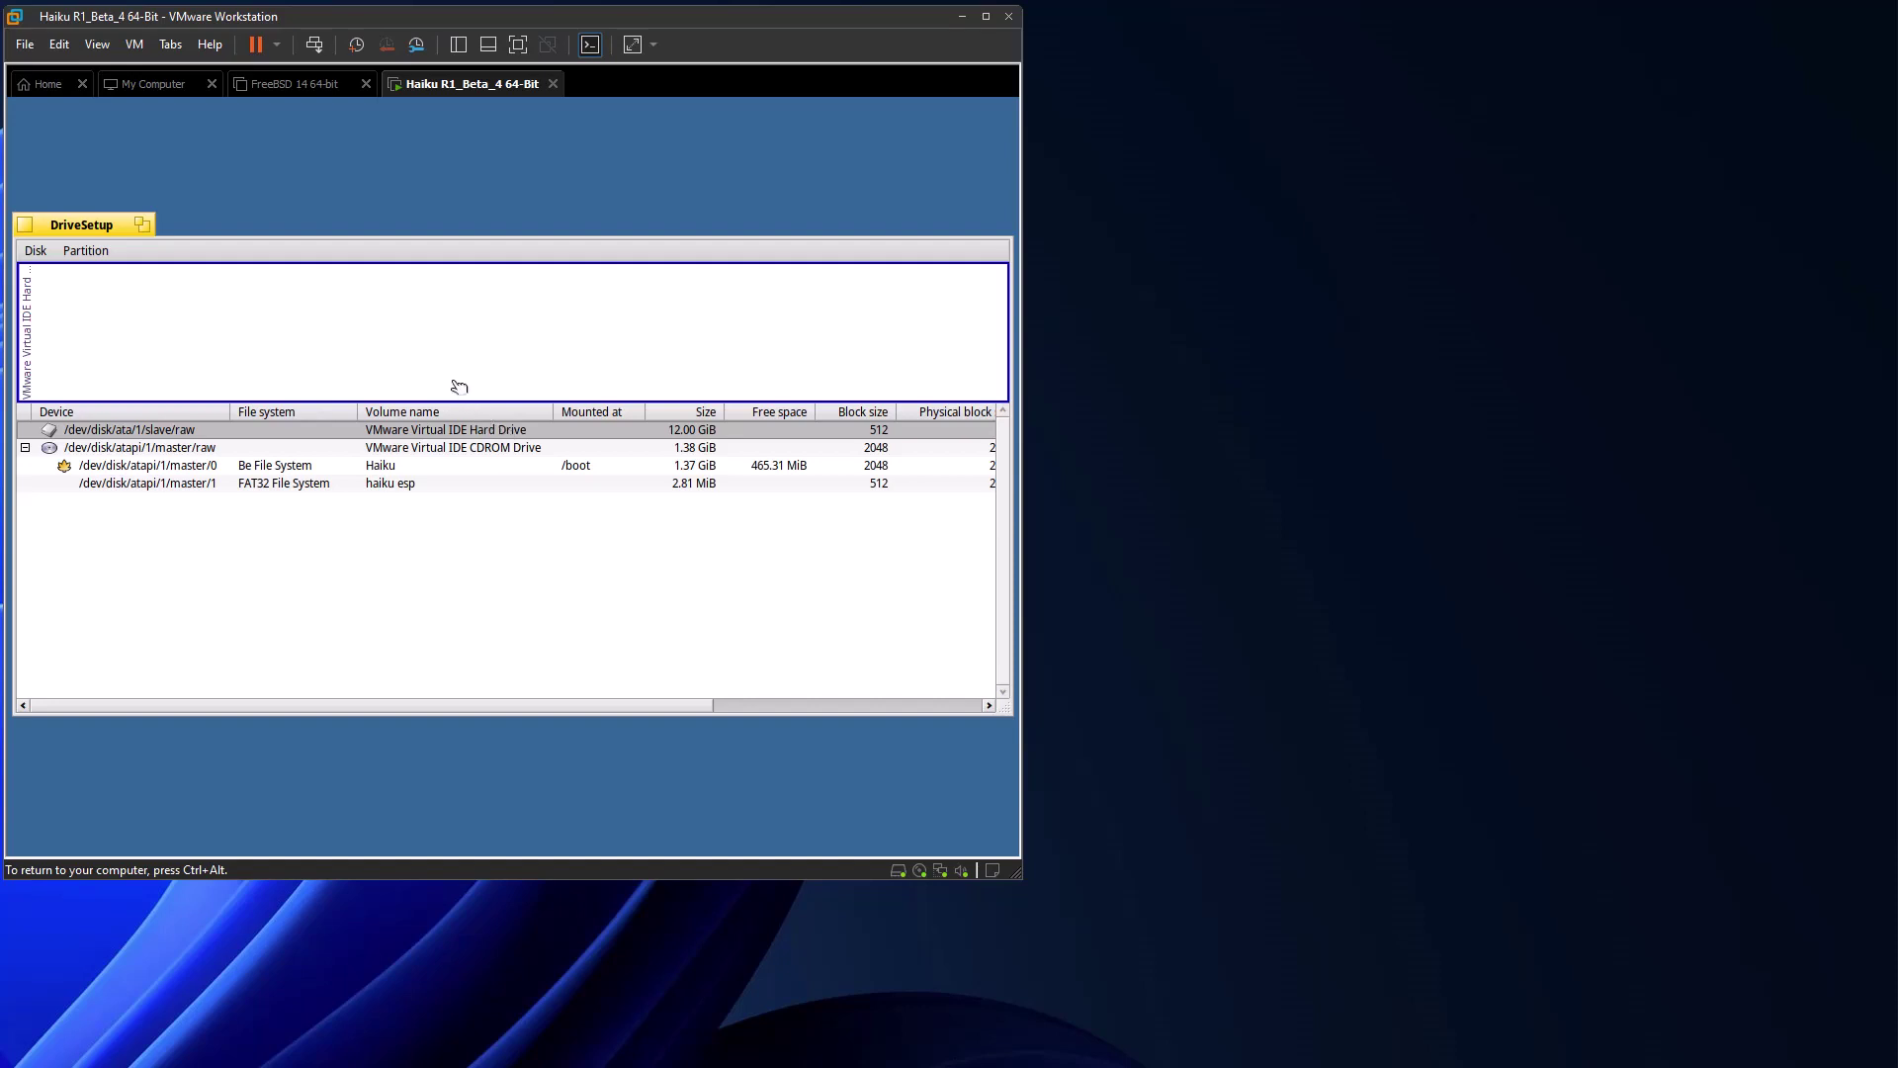
{"action": "left_click", "coordinate": [32, 252]}
{"action": "mouse_move", "coordinate": [67, 278]}
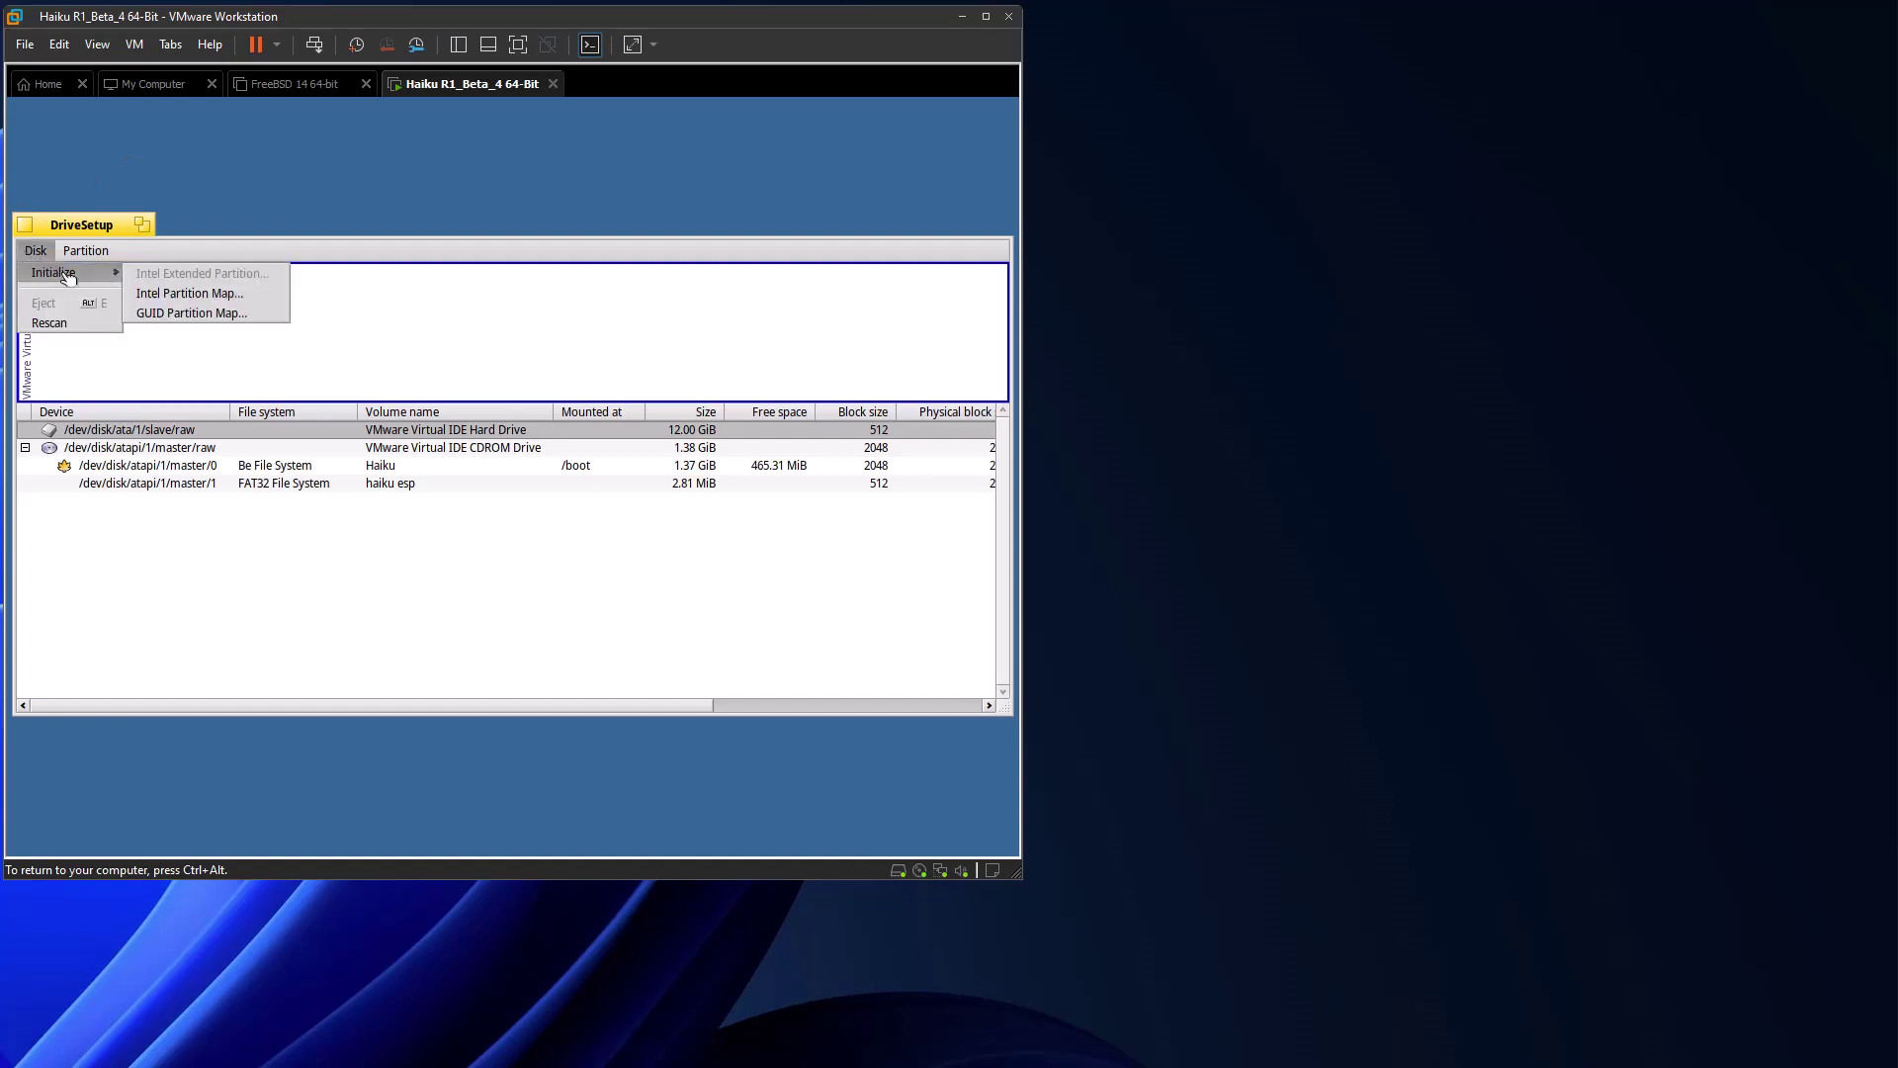
{"action": "left_click", "coordinate": [190, 294]}
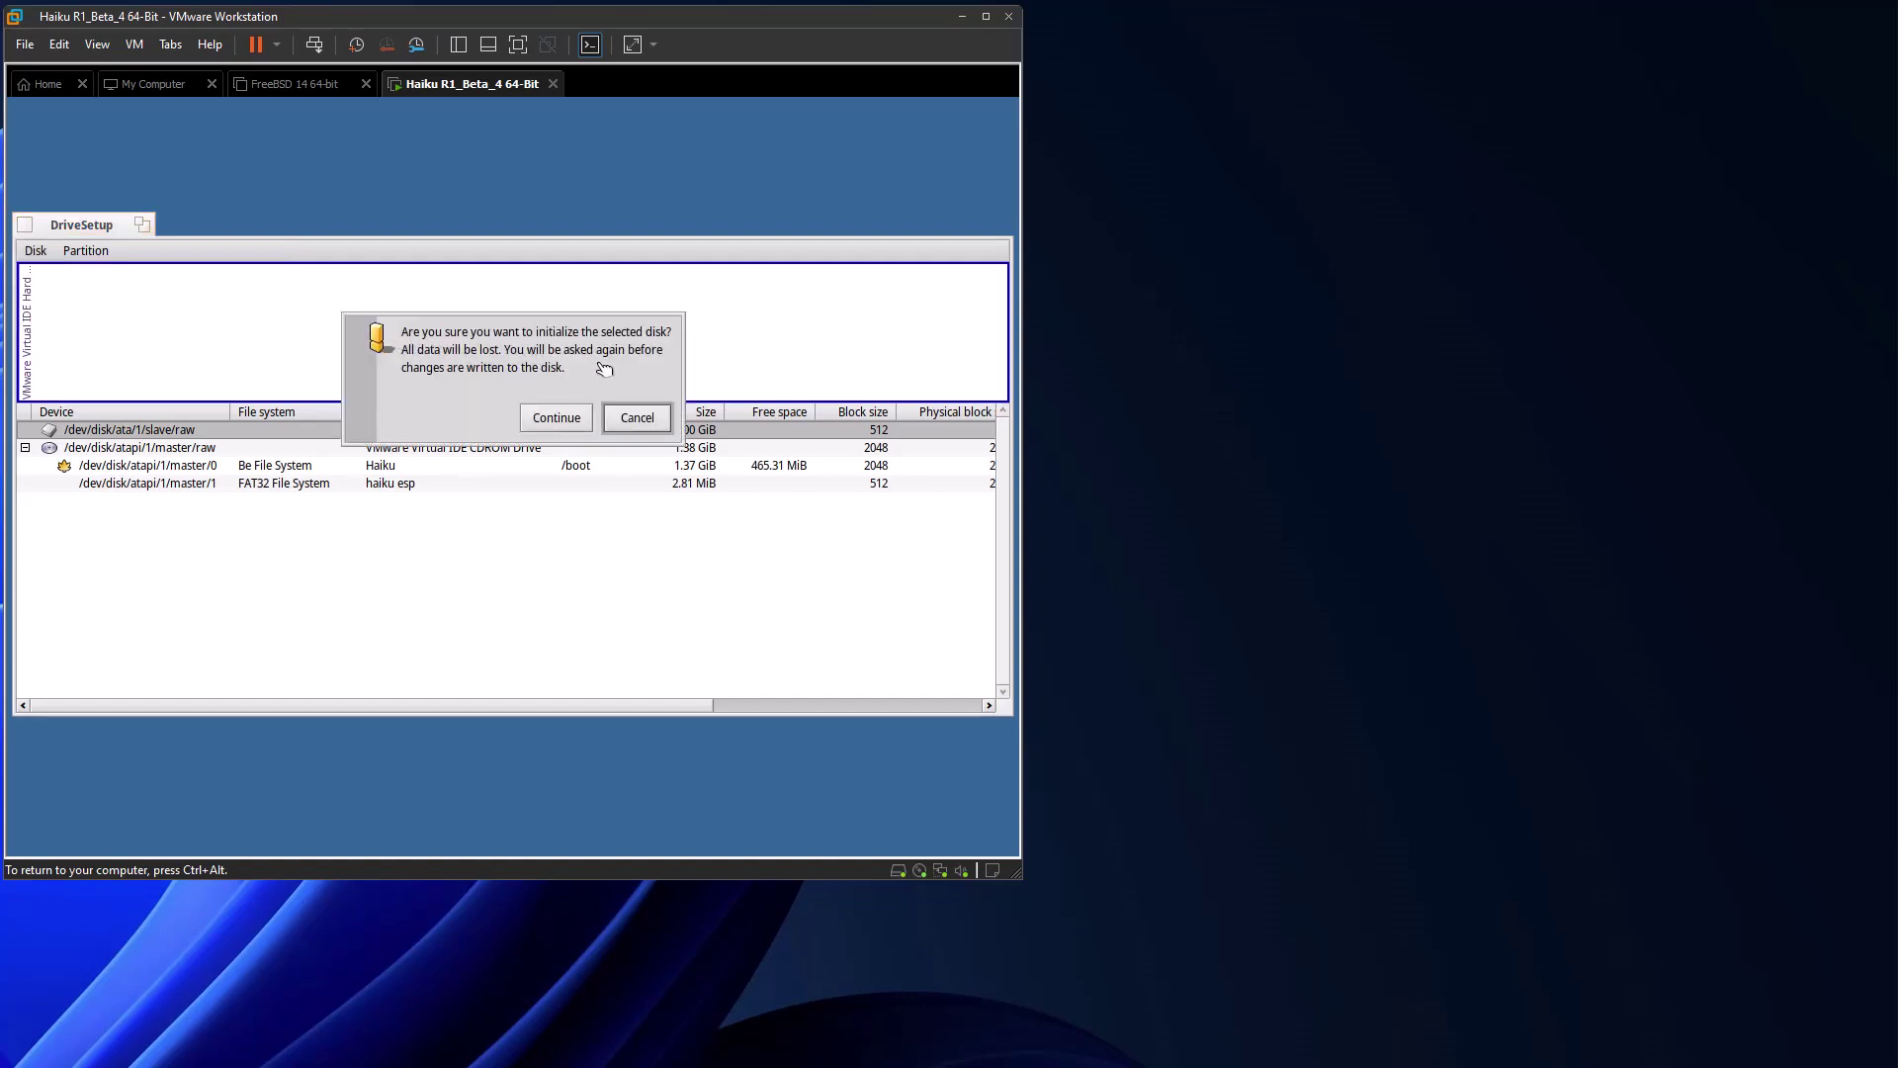
{"action": "left_click", "coordinate": [568, 419]}
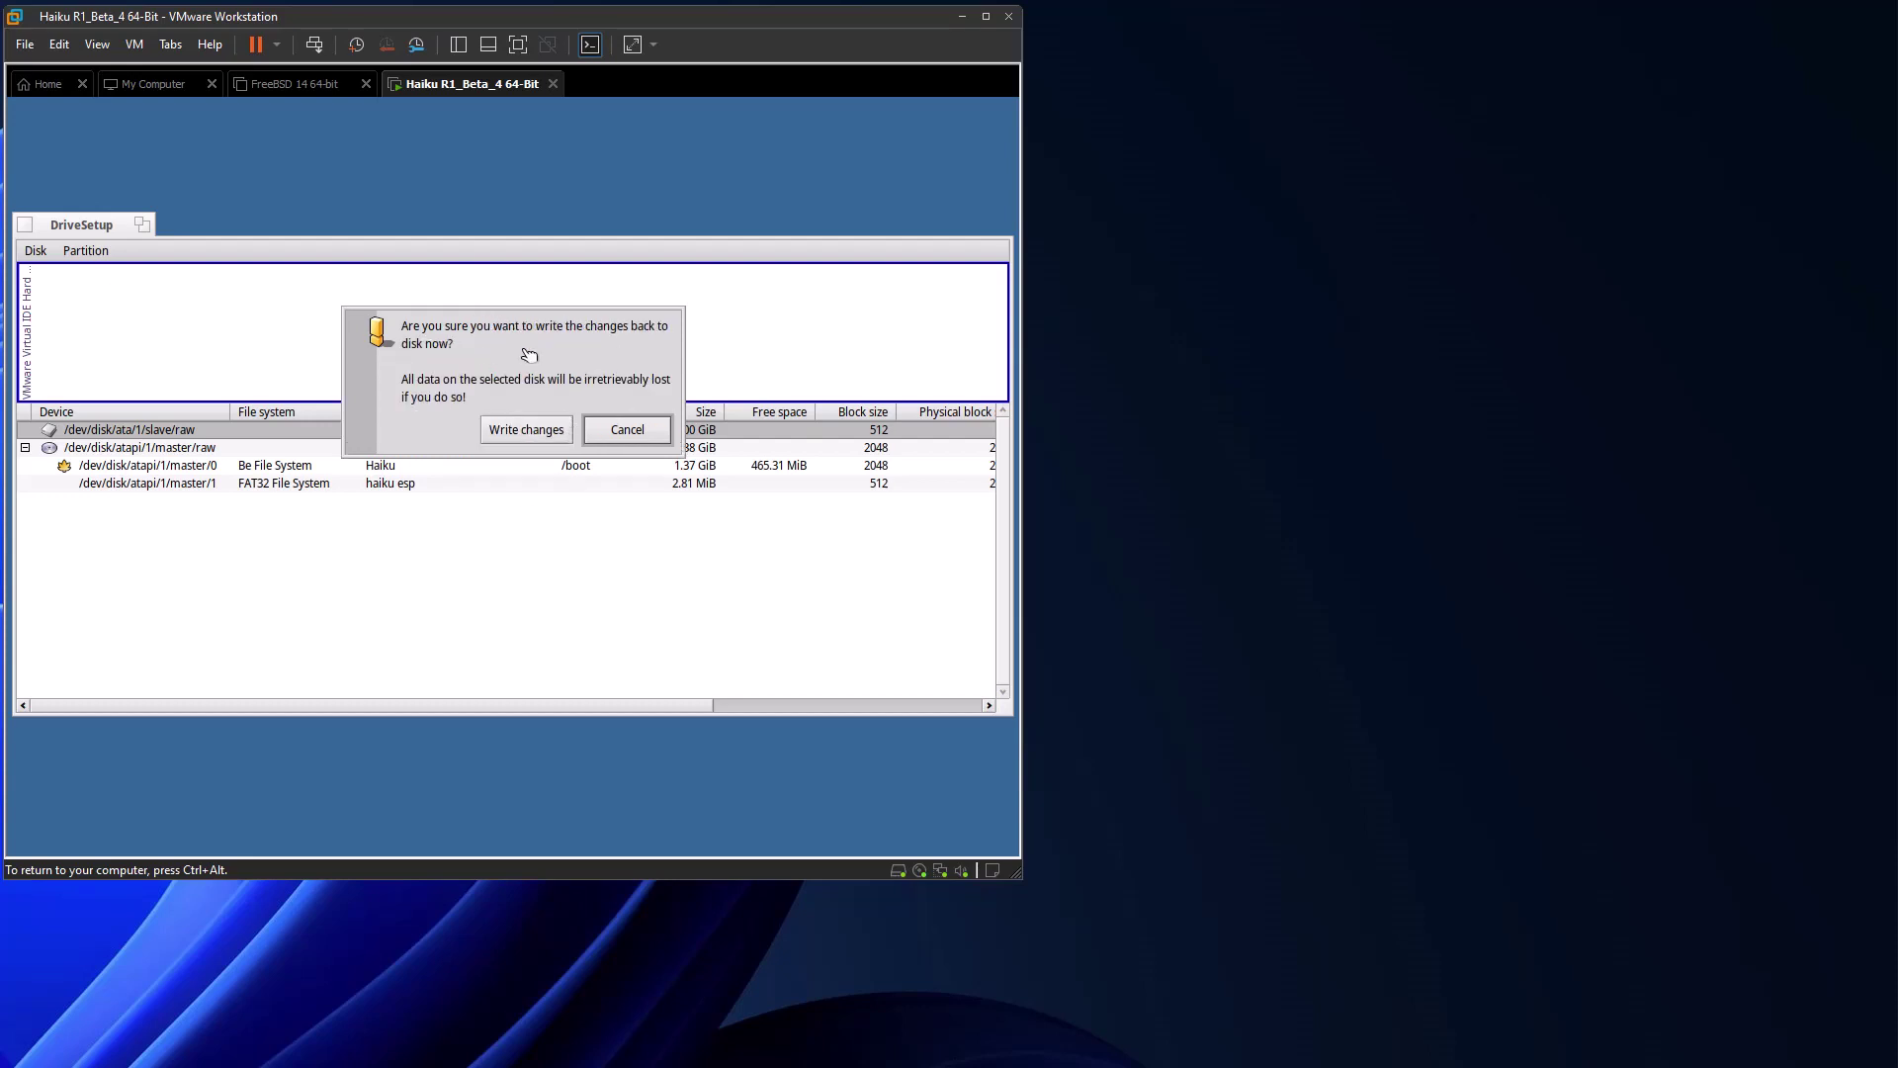
{"action": "left_click", "coordinate": [533, 433]}
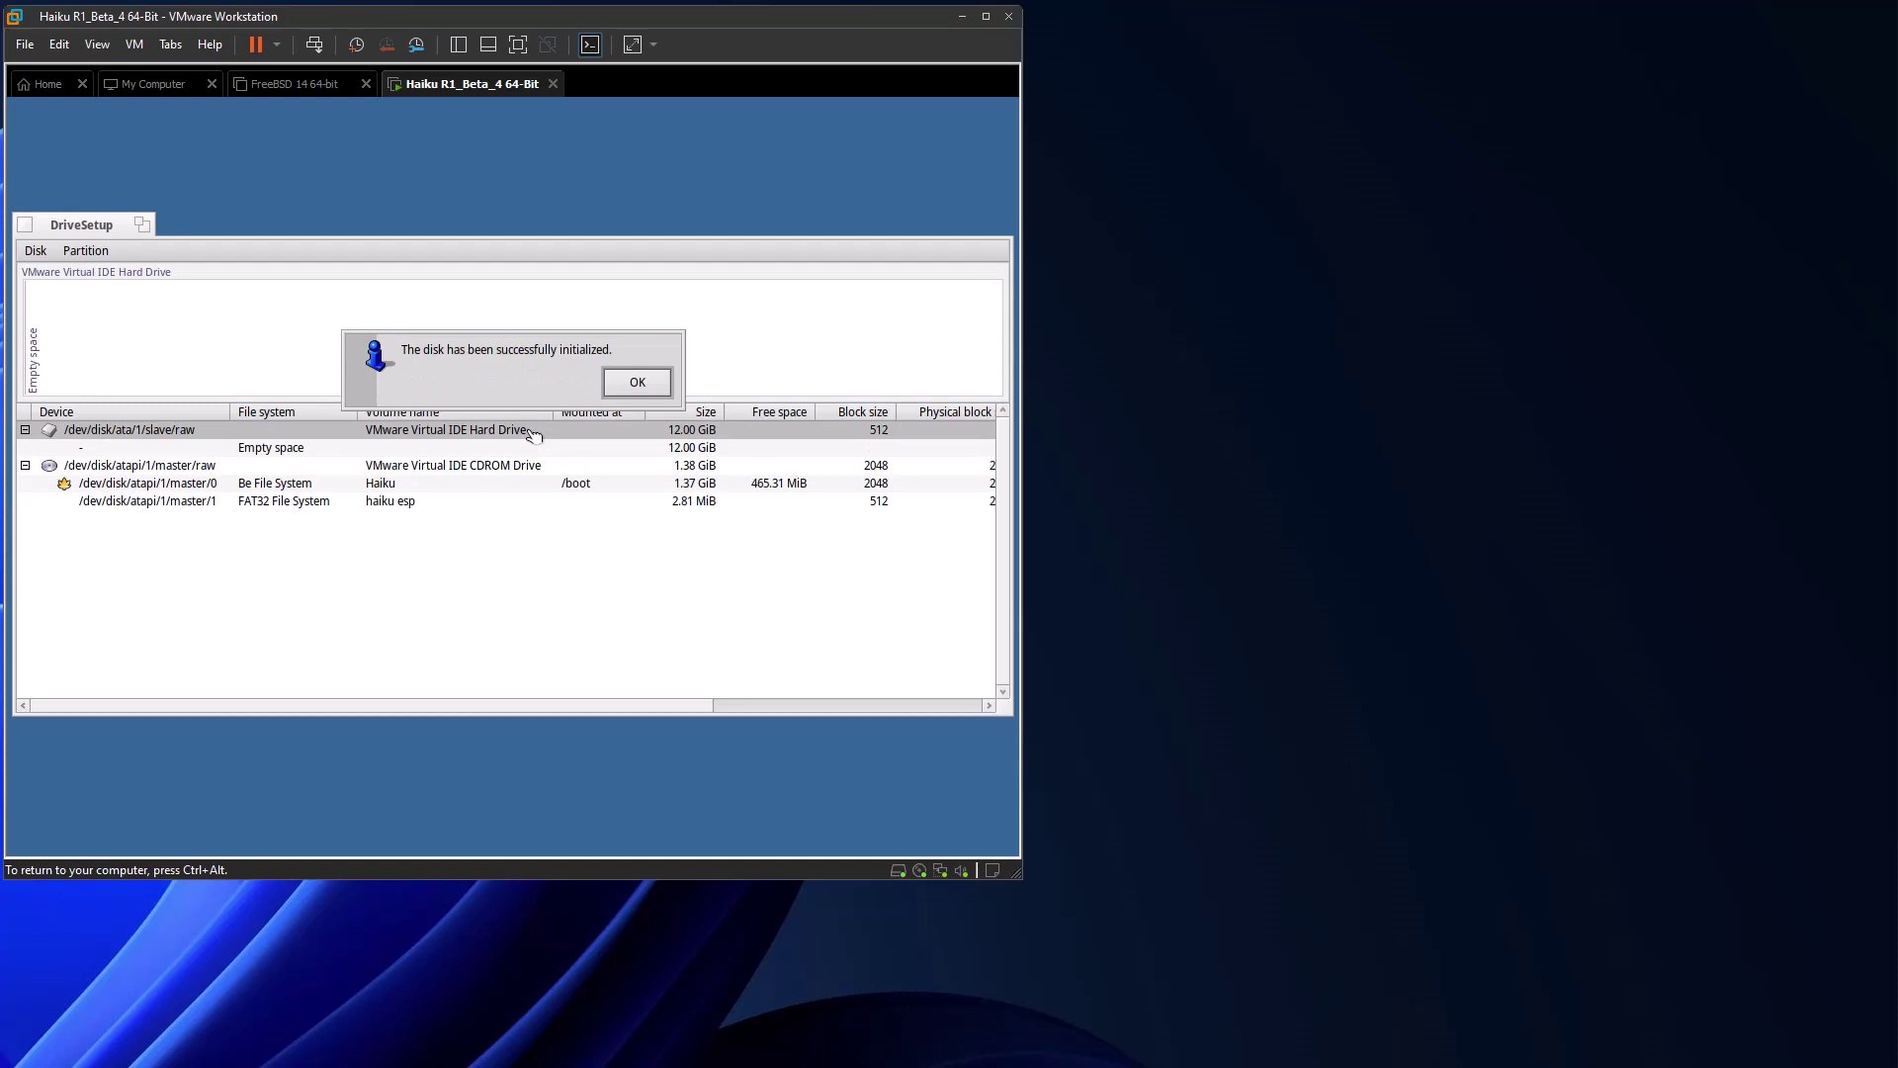
{"action": "left_click", "coordinate": [632, 384]}
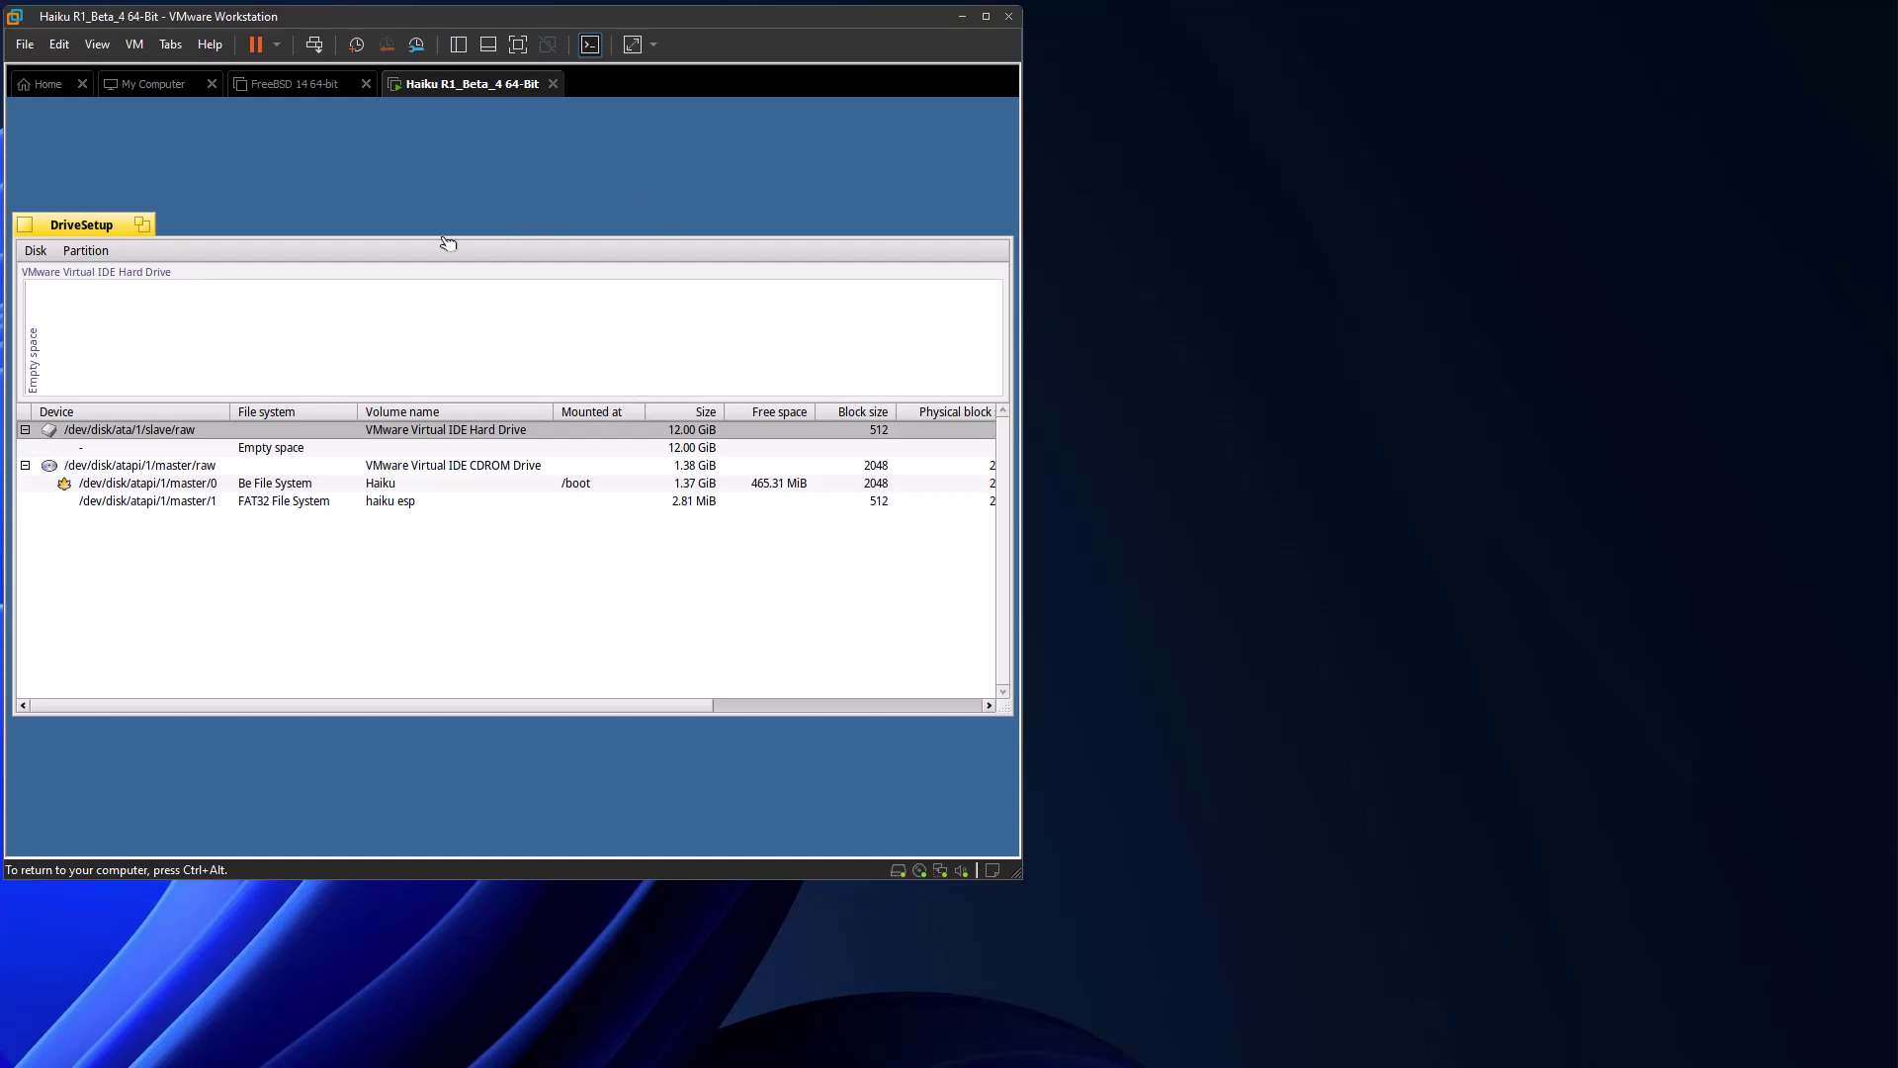
Create an active 12 GiB partition of type Be File System in the hard drive's empty space and write the changes to disk.
{"action": "left_click", "coordinate": [110, 306]}
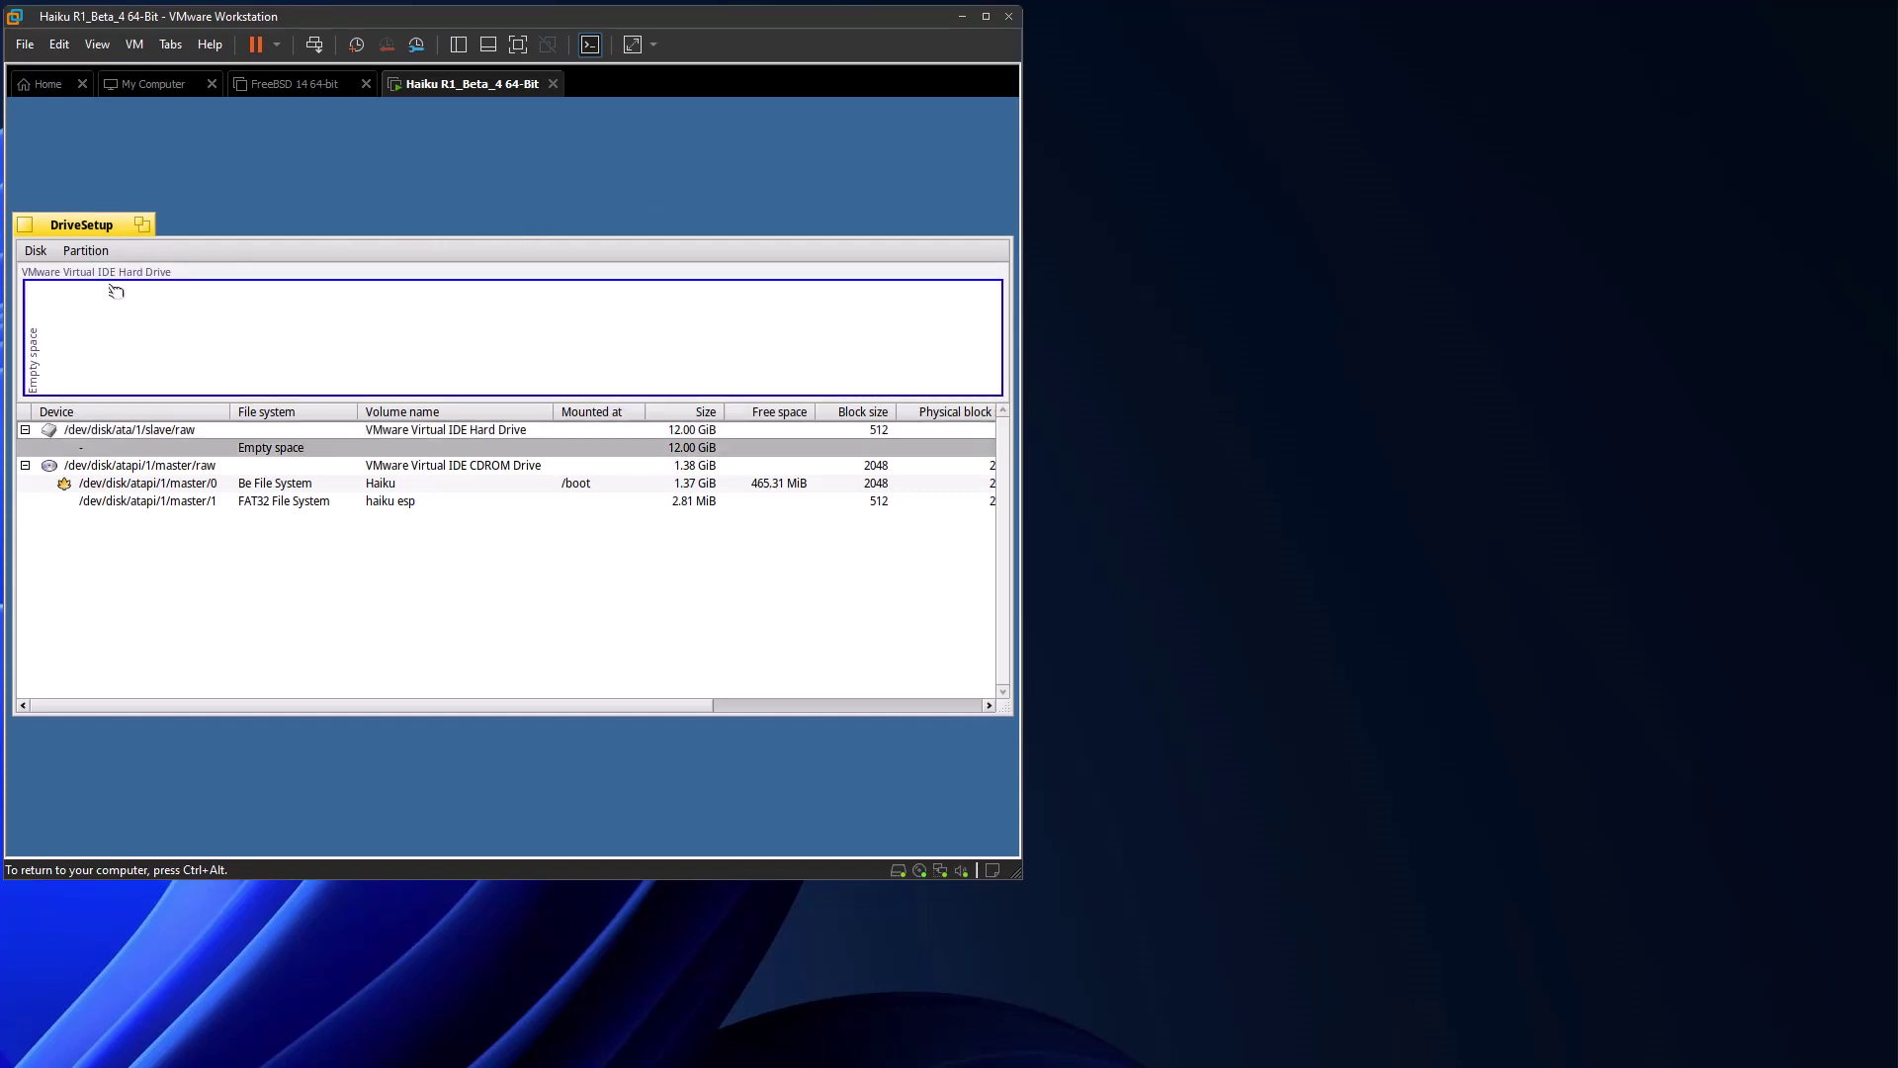
{"action": "left_click", "coordinate": [100, 249]}
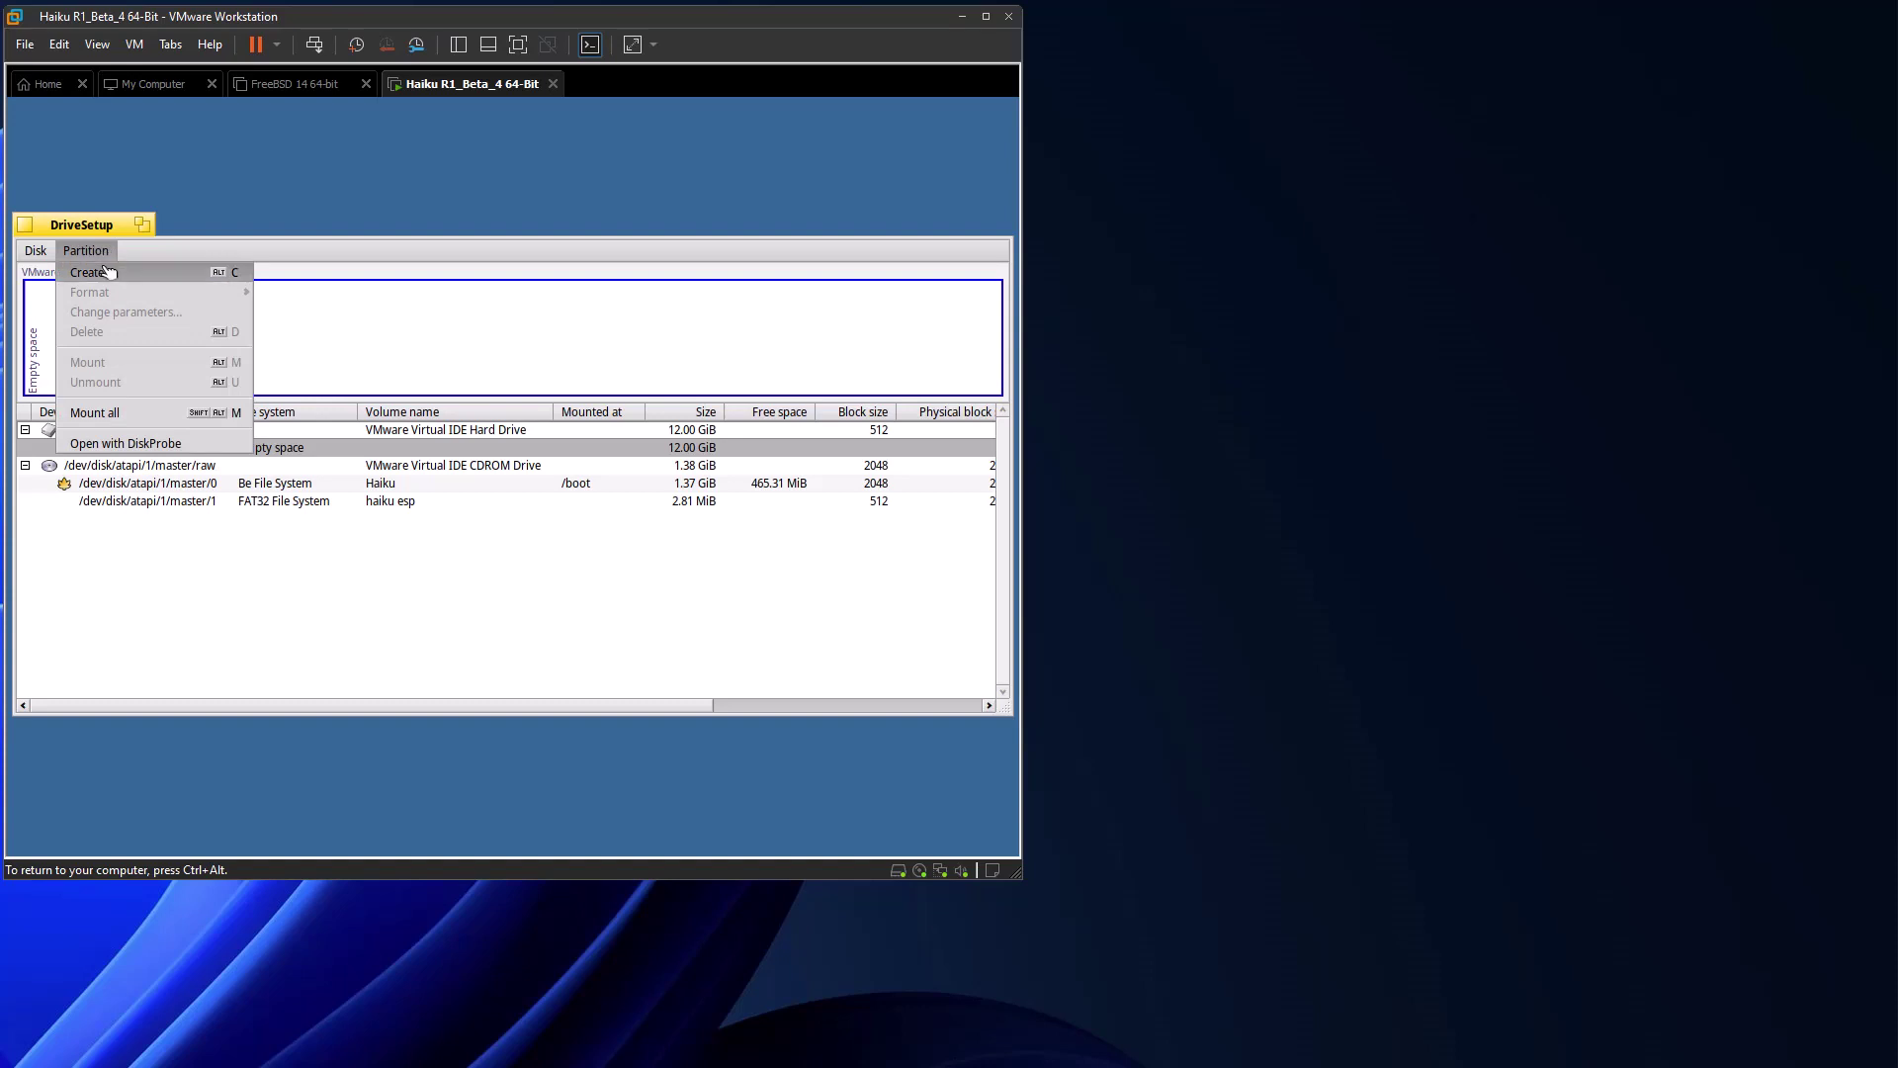
{"action": "left_click", "coordinate": [109, 272]}
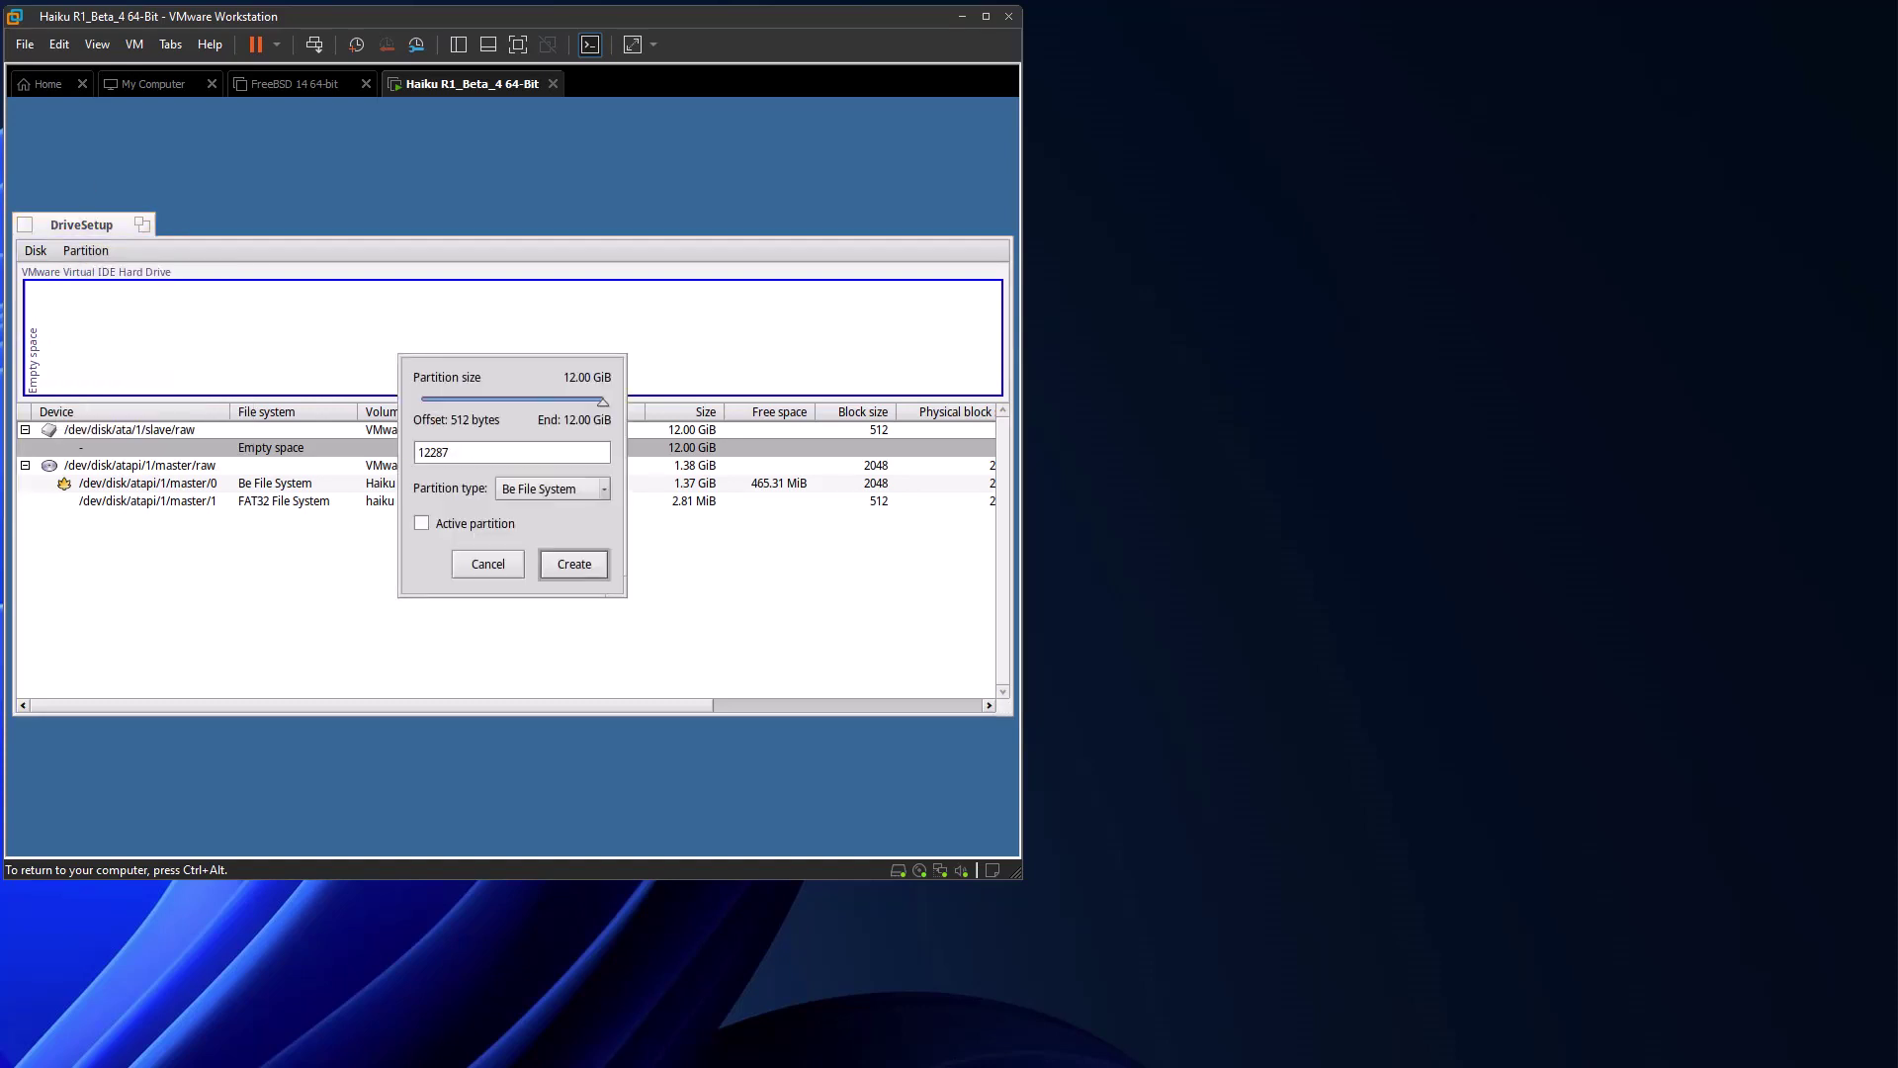
{"action": "left_click", "coordinate": [586, 493]}
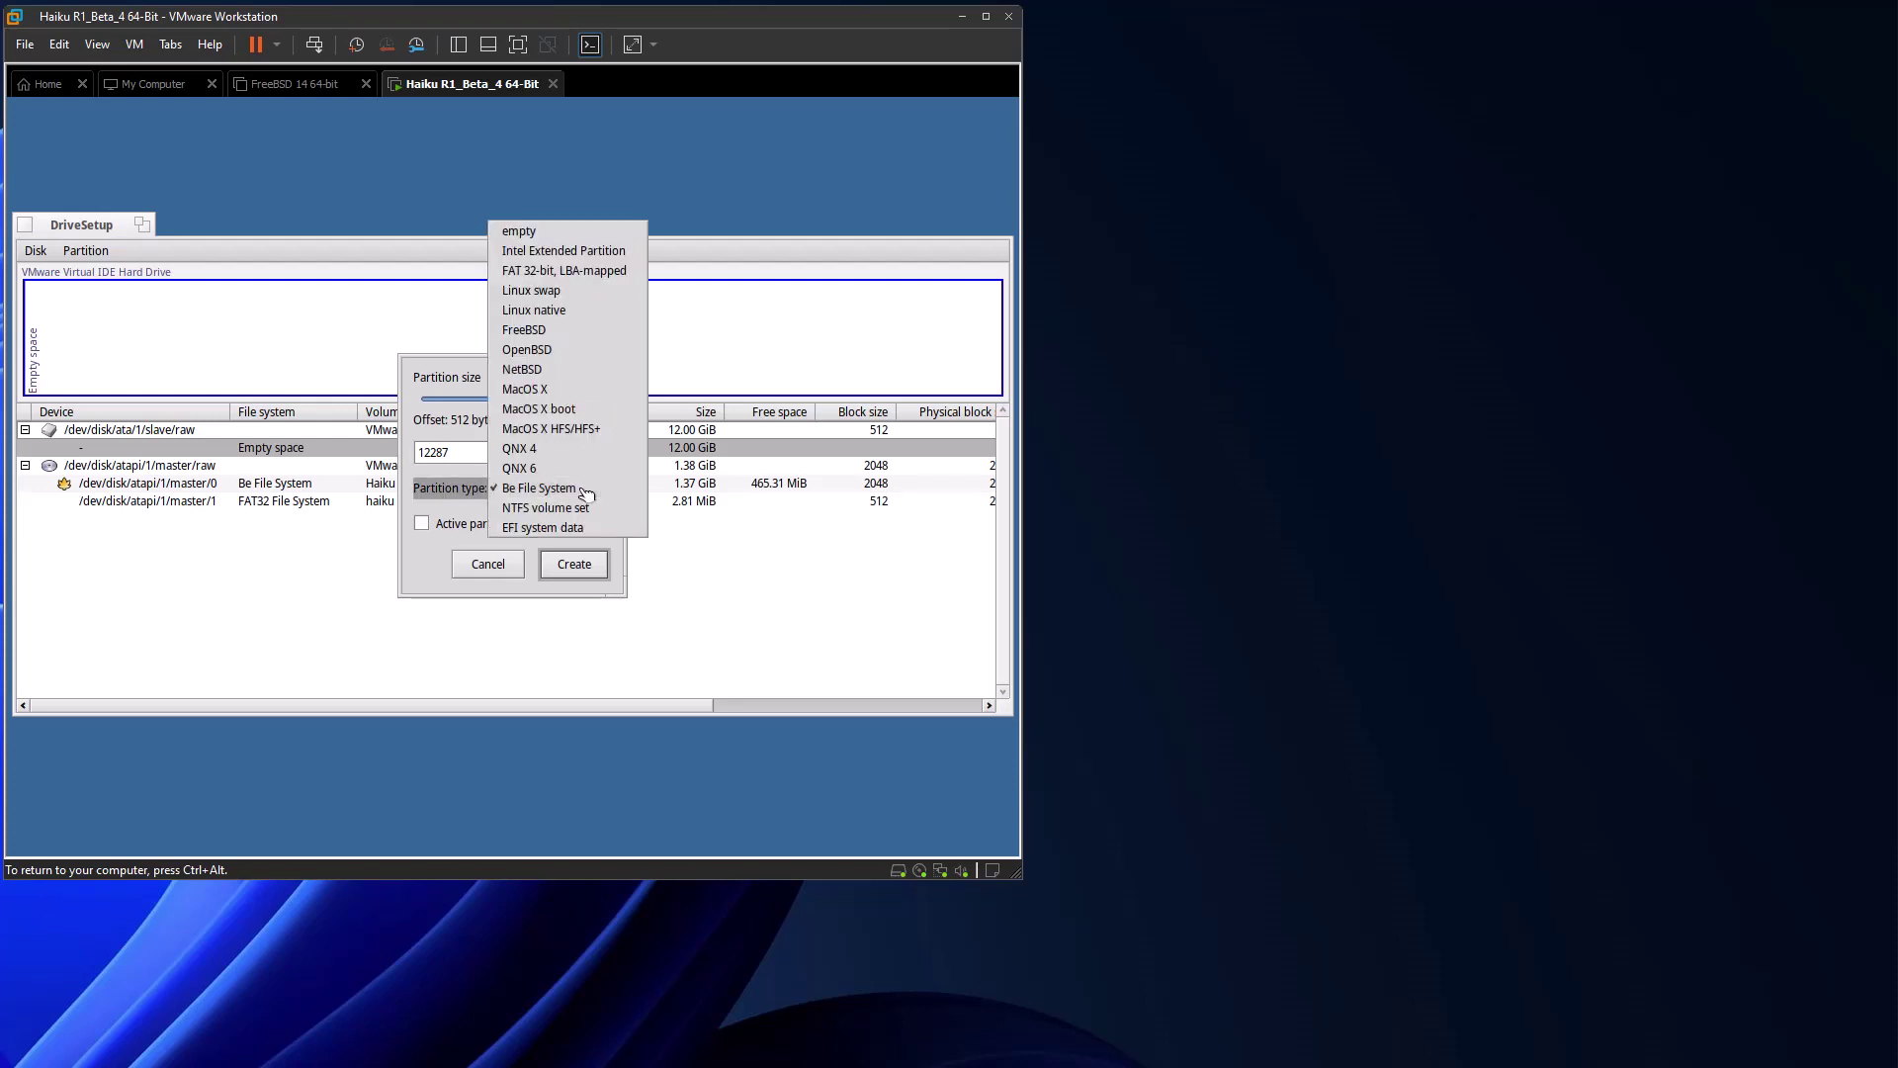
{"action": "left_click", "coordinate": [585, 493]}
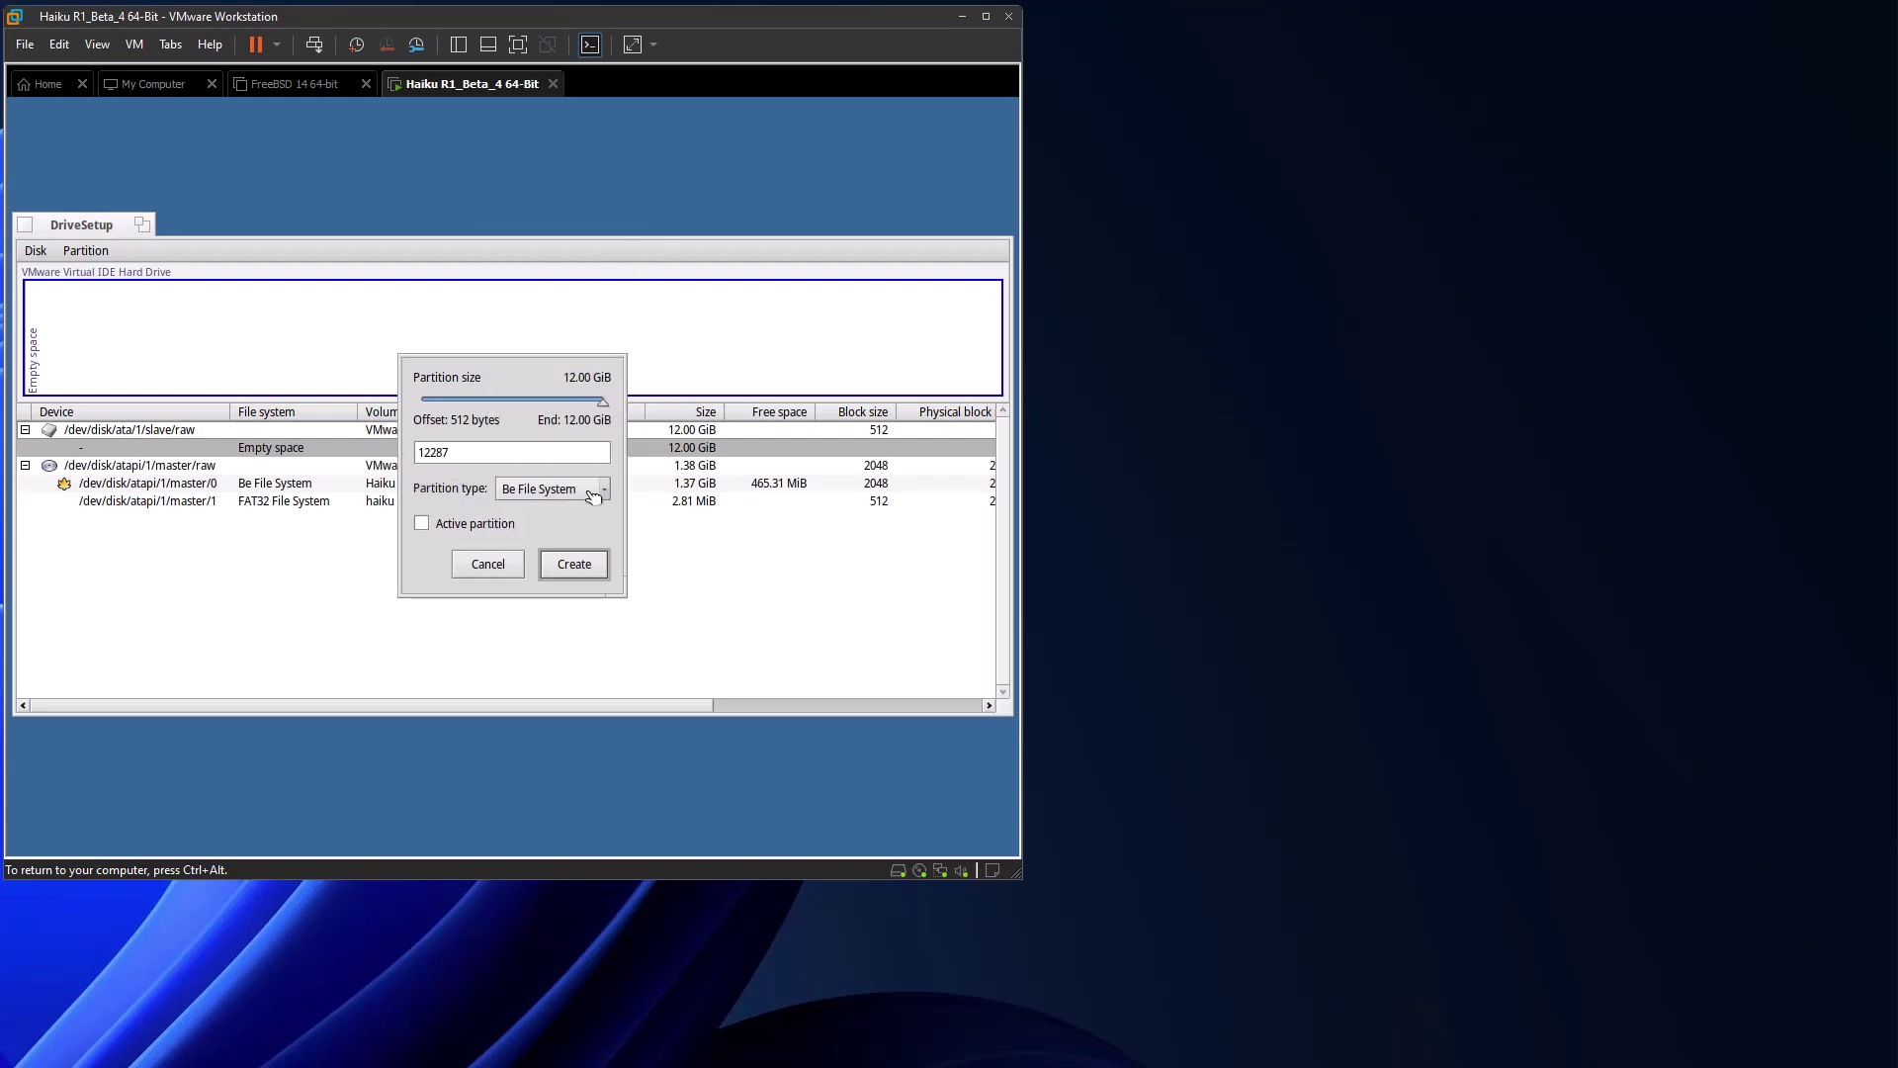
{"action": "left_click", "coordinate": [443, 530]}
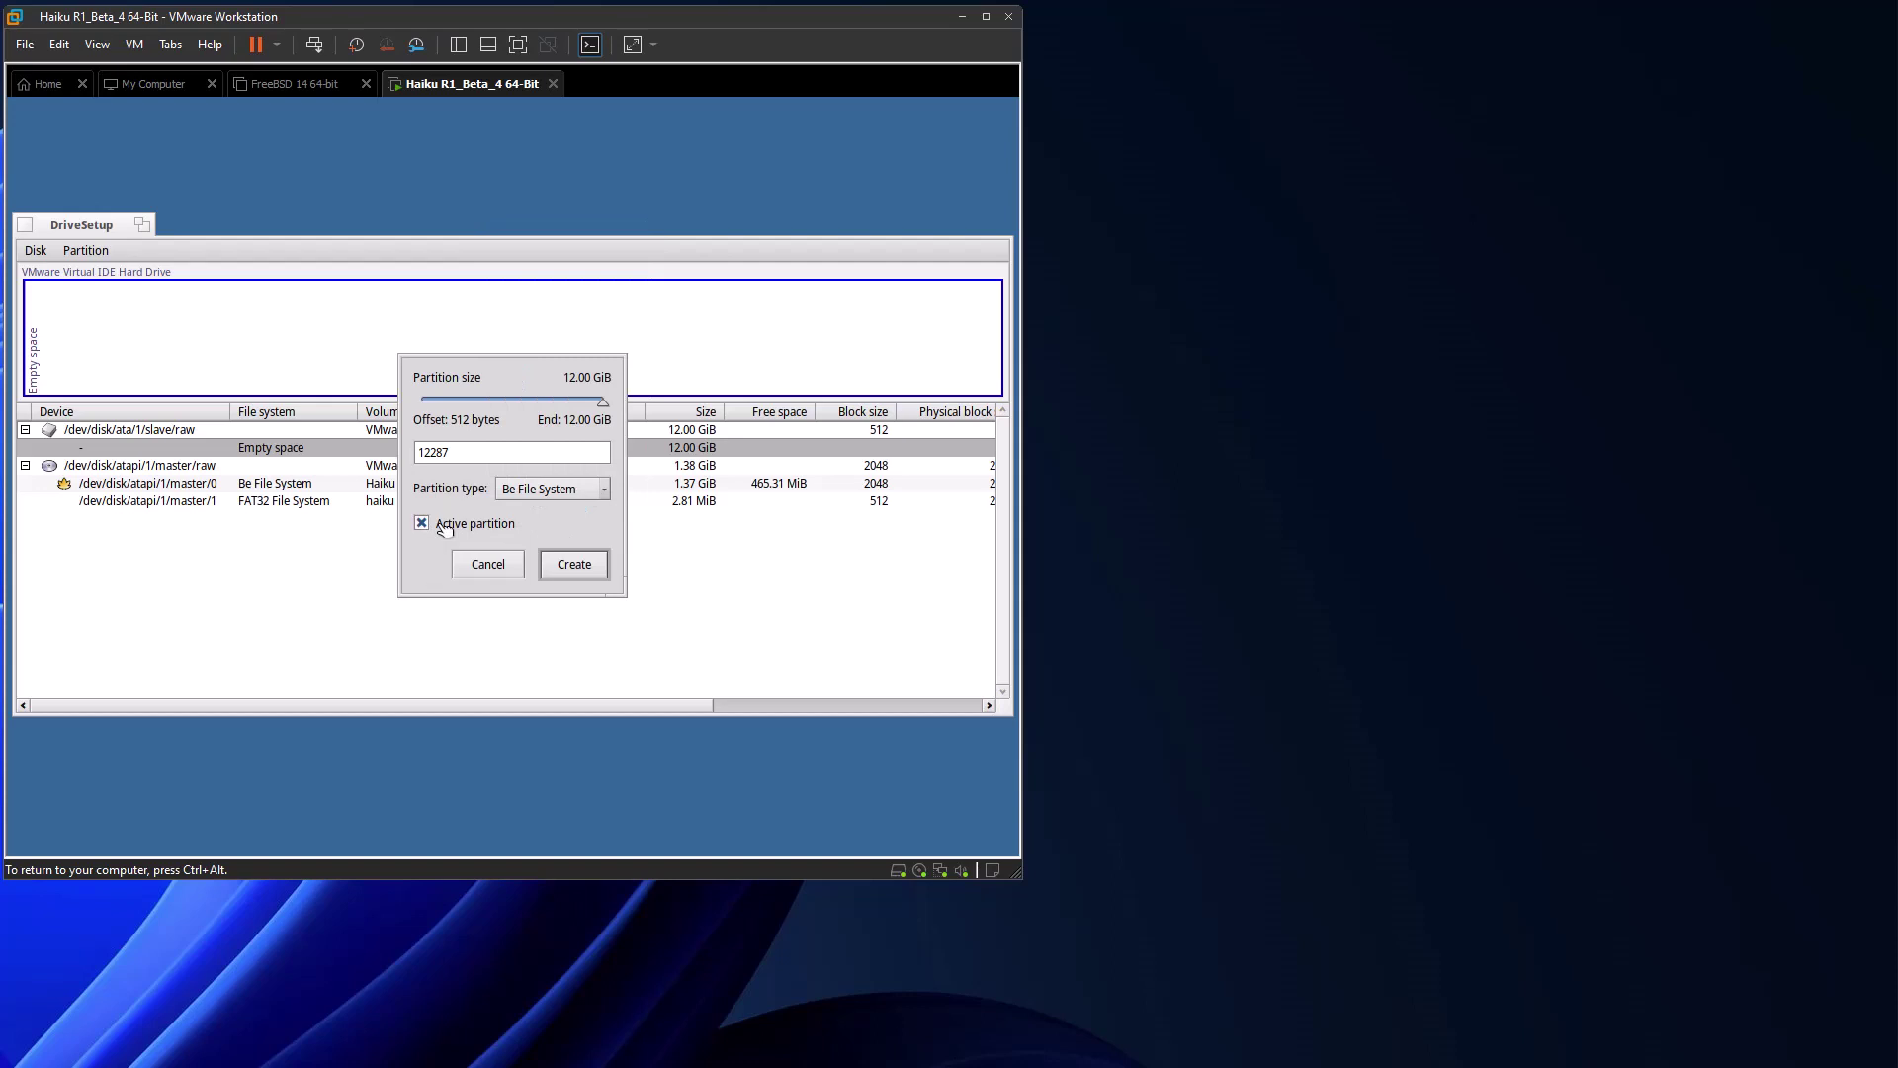
{"action": "left_click", "coordinate": [574, 565]}
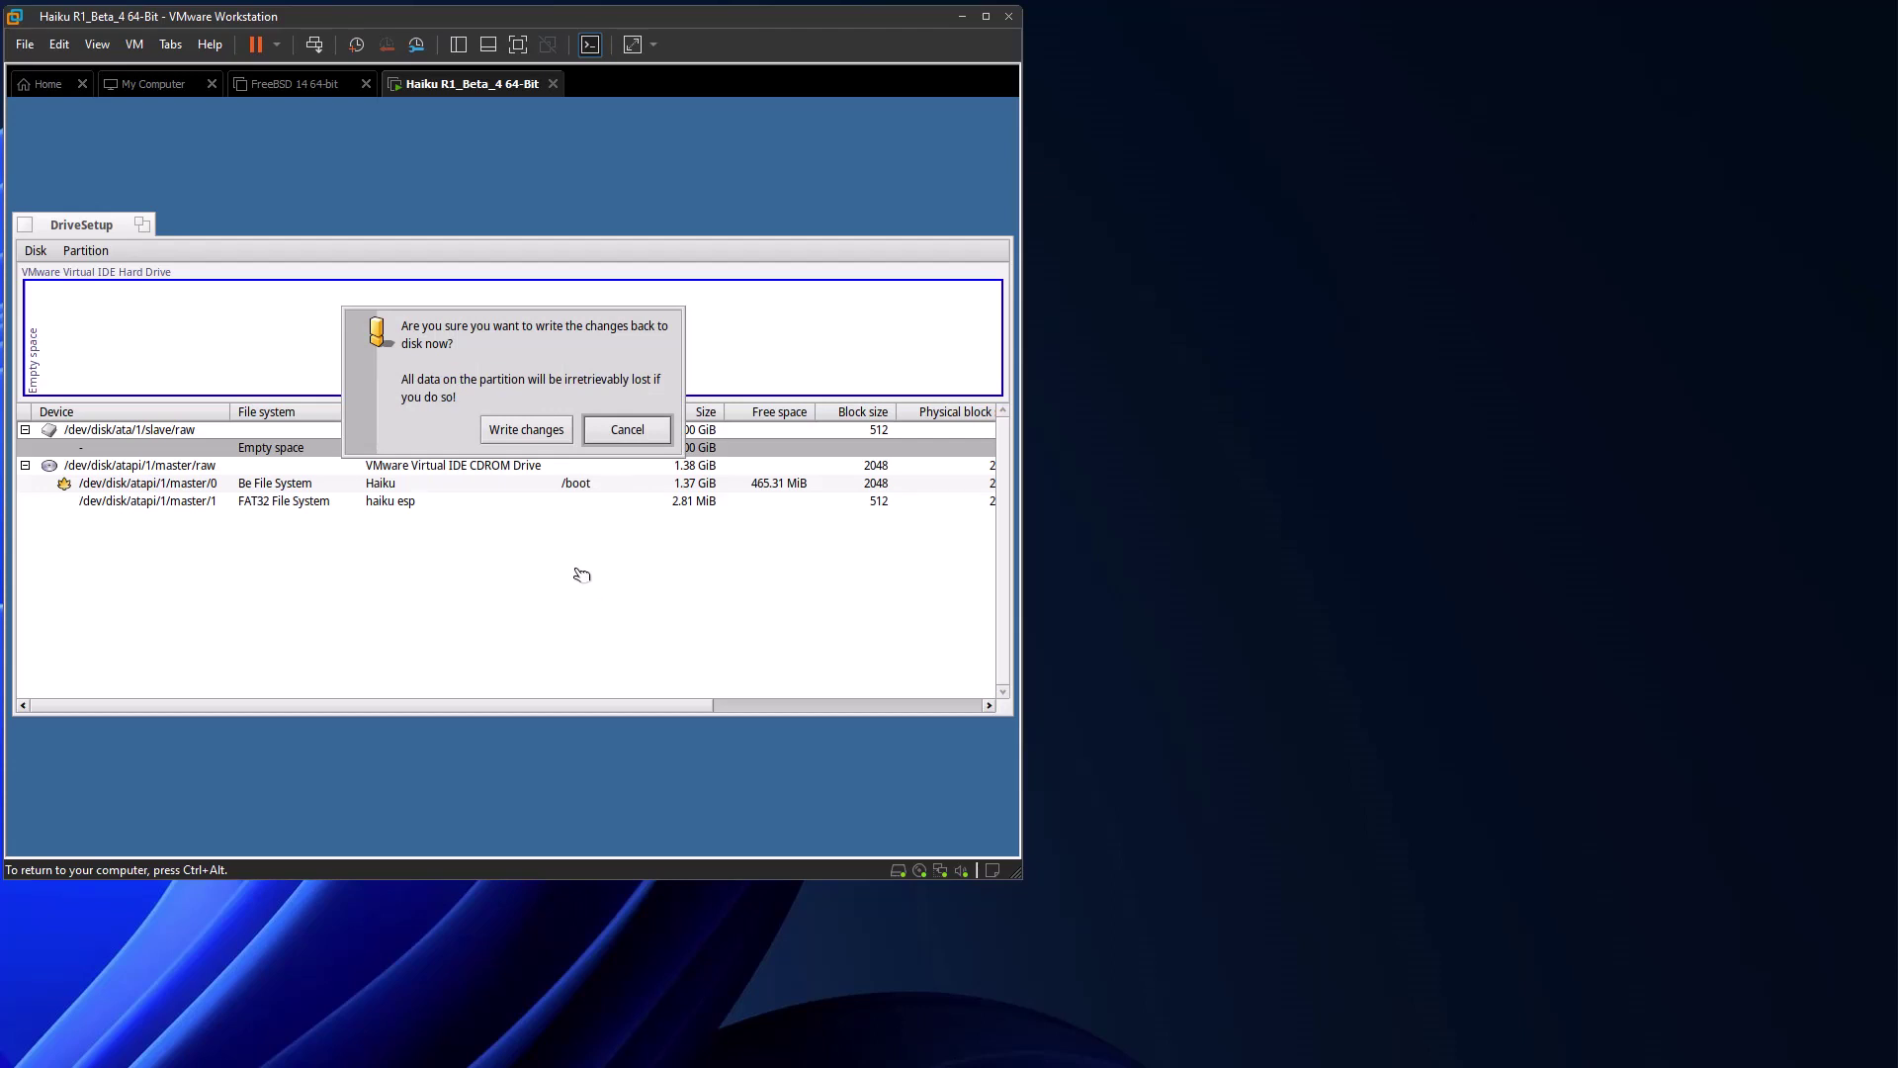
{"action": "left_click", "coordinate": [527, 431]}
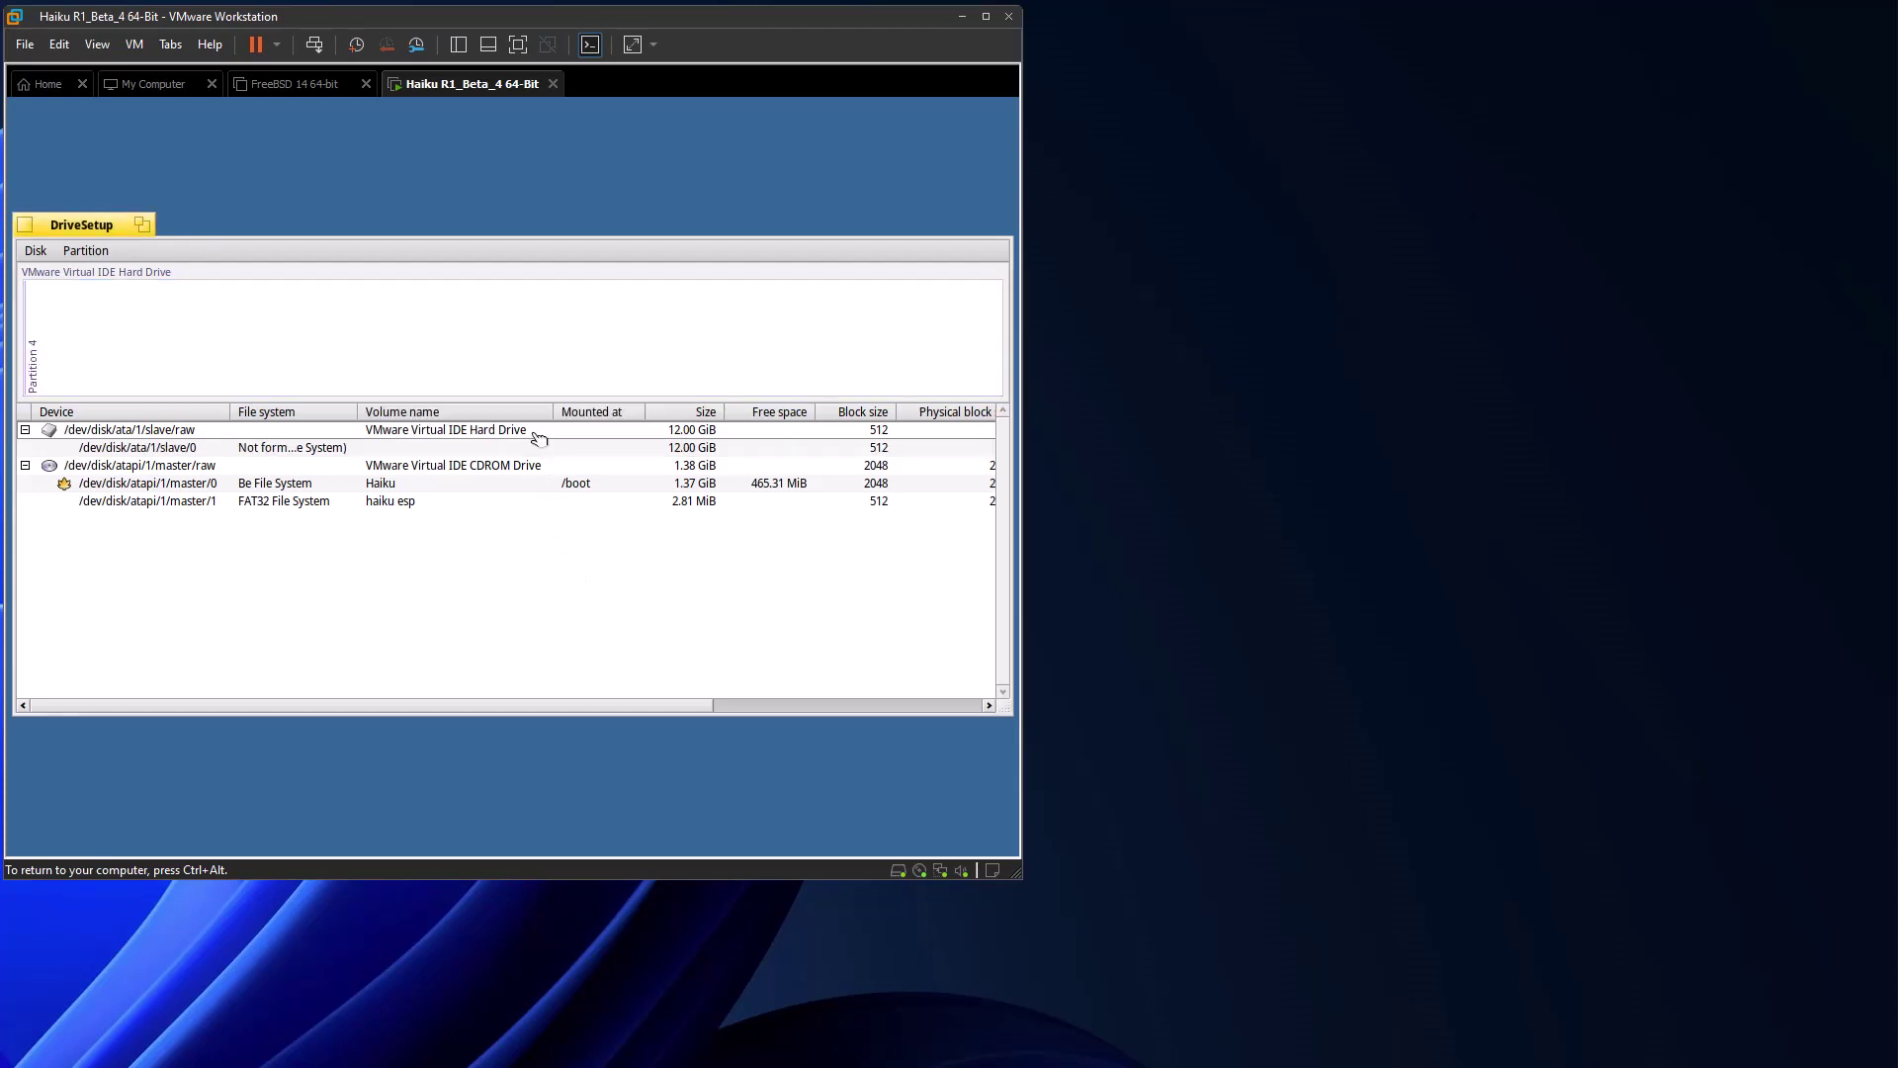
Format the new partition with the Be File System, named Haiku with 2048 block size and query support, and close DriveSetup.
{"action": "left_click", "coordinate": [538, 442]}
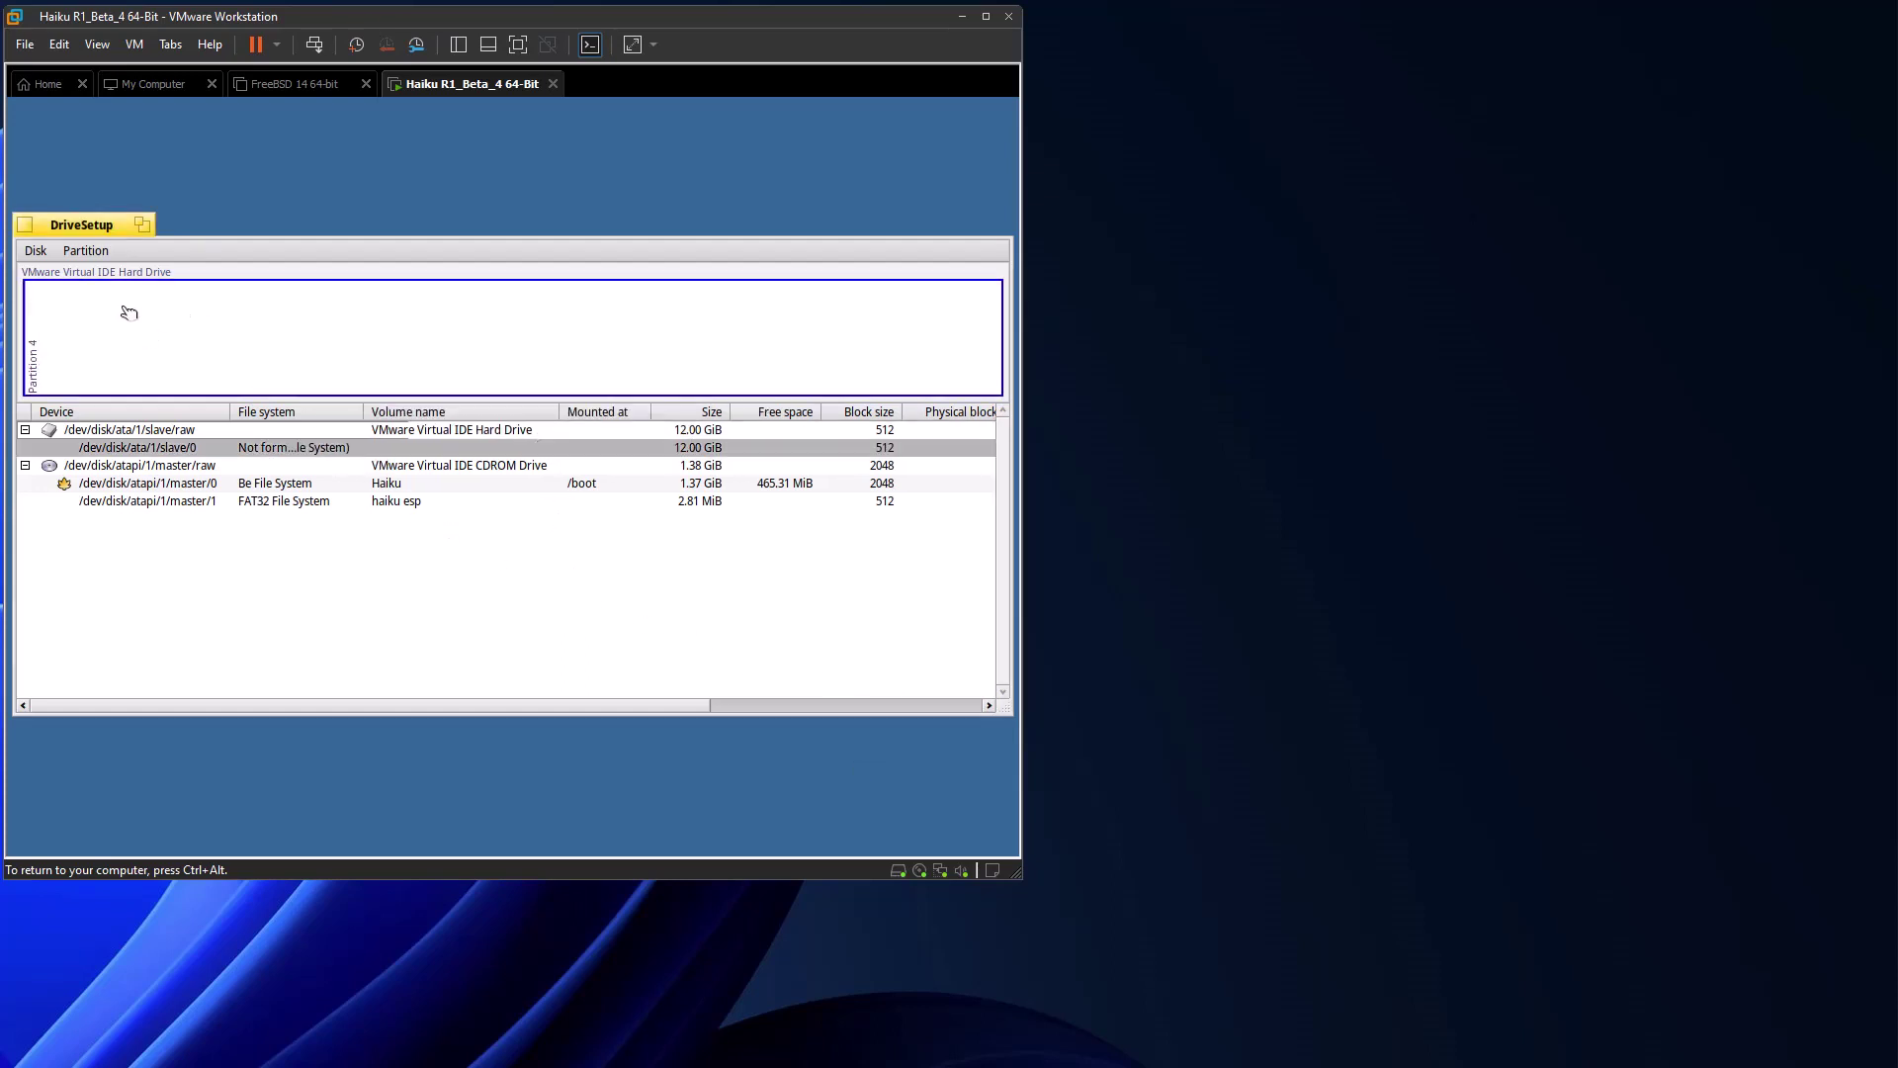
{"action": "left_click", "coordinate": [89, 253]}
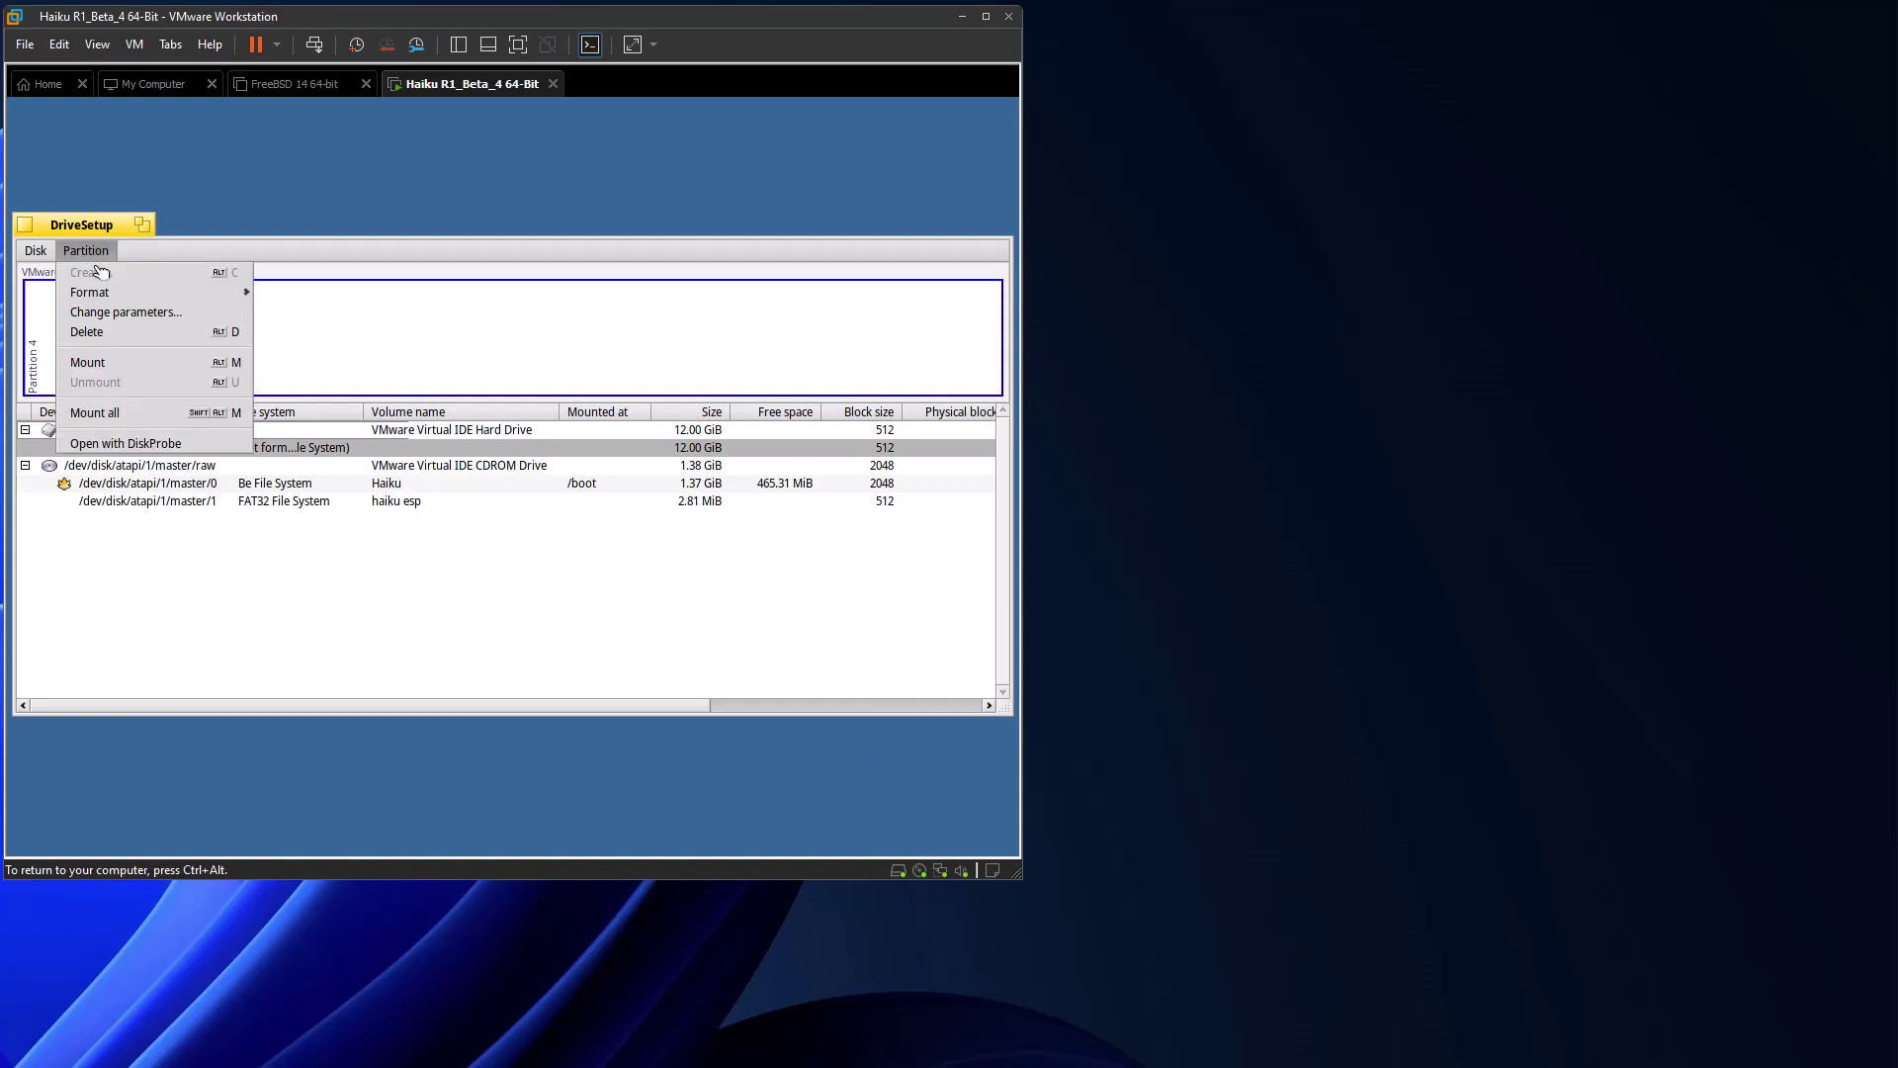
{"action": "mouse_move", "coordinate": [114, 296]}
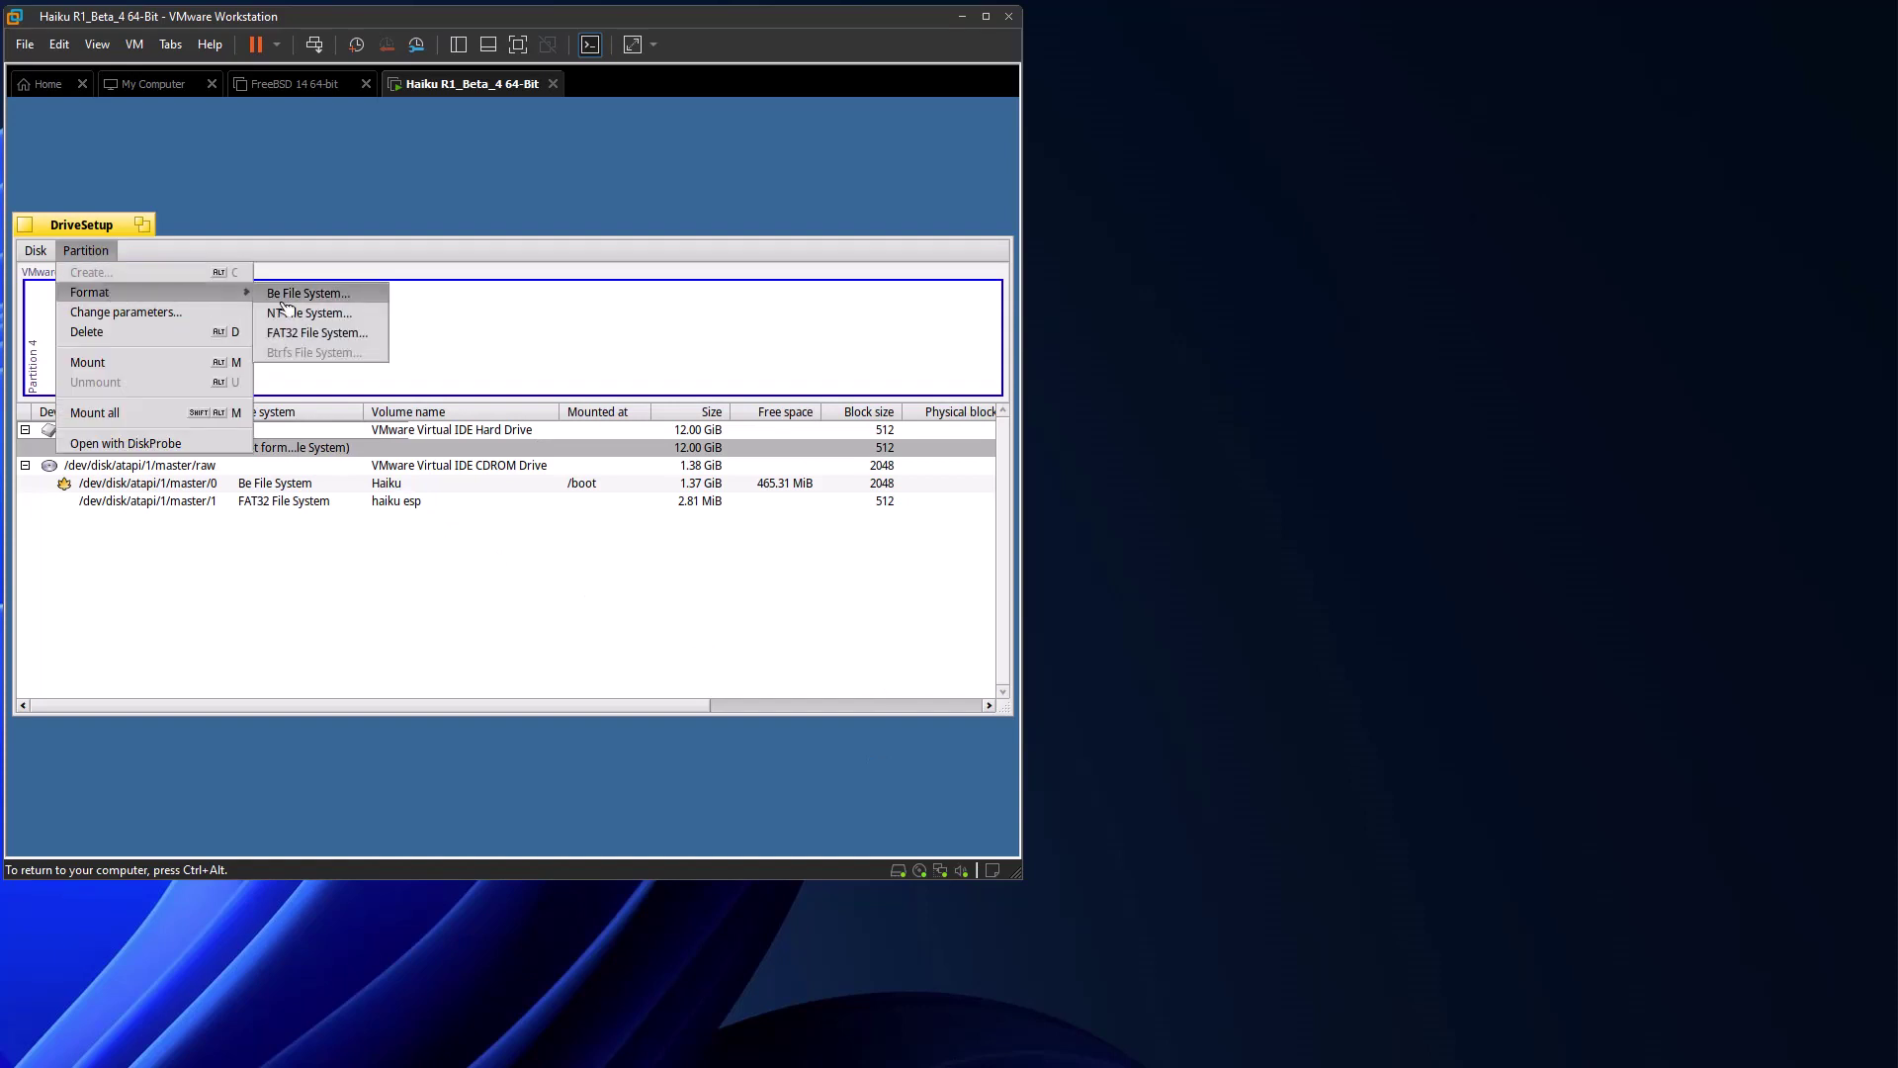
{"action": "left_click", "coordinate": [348, 297]}
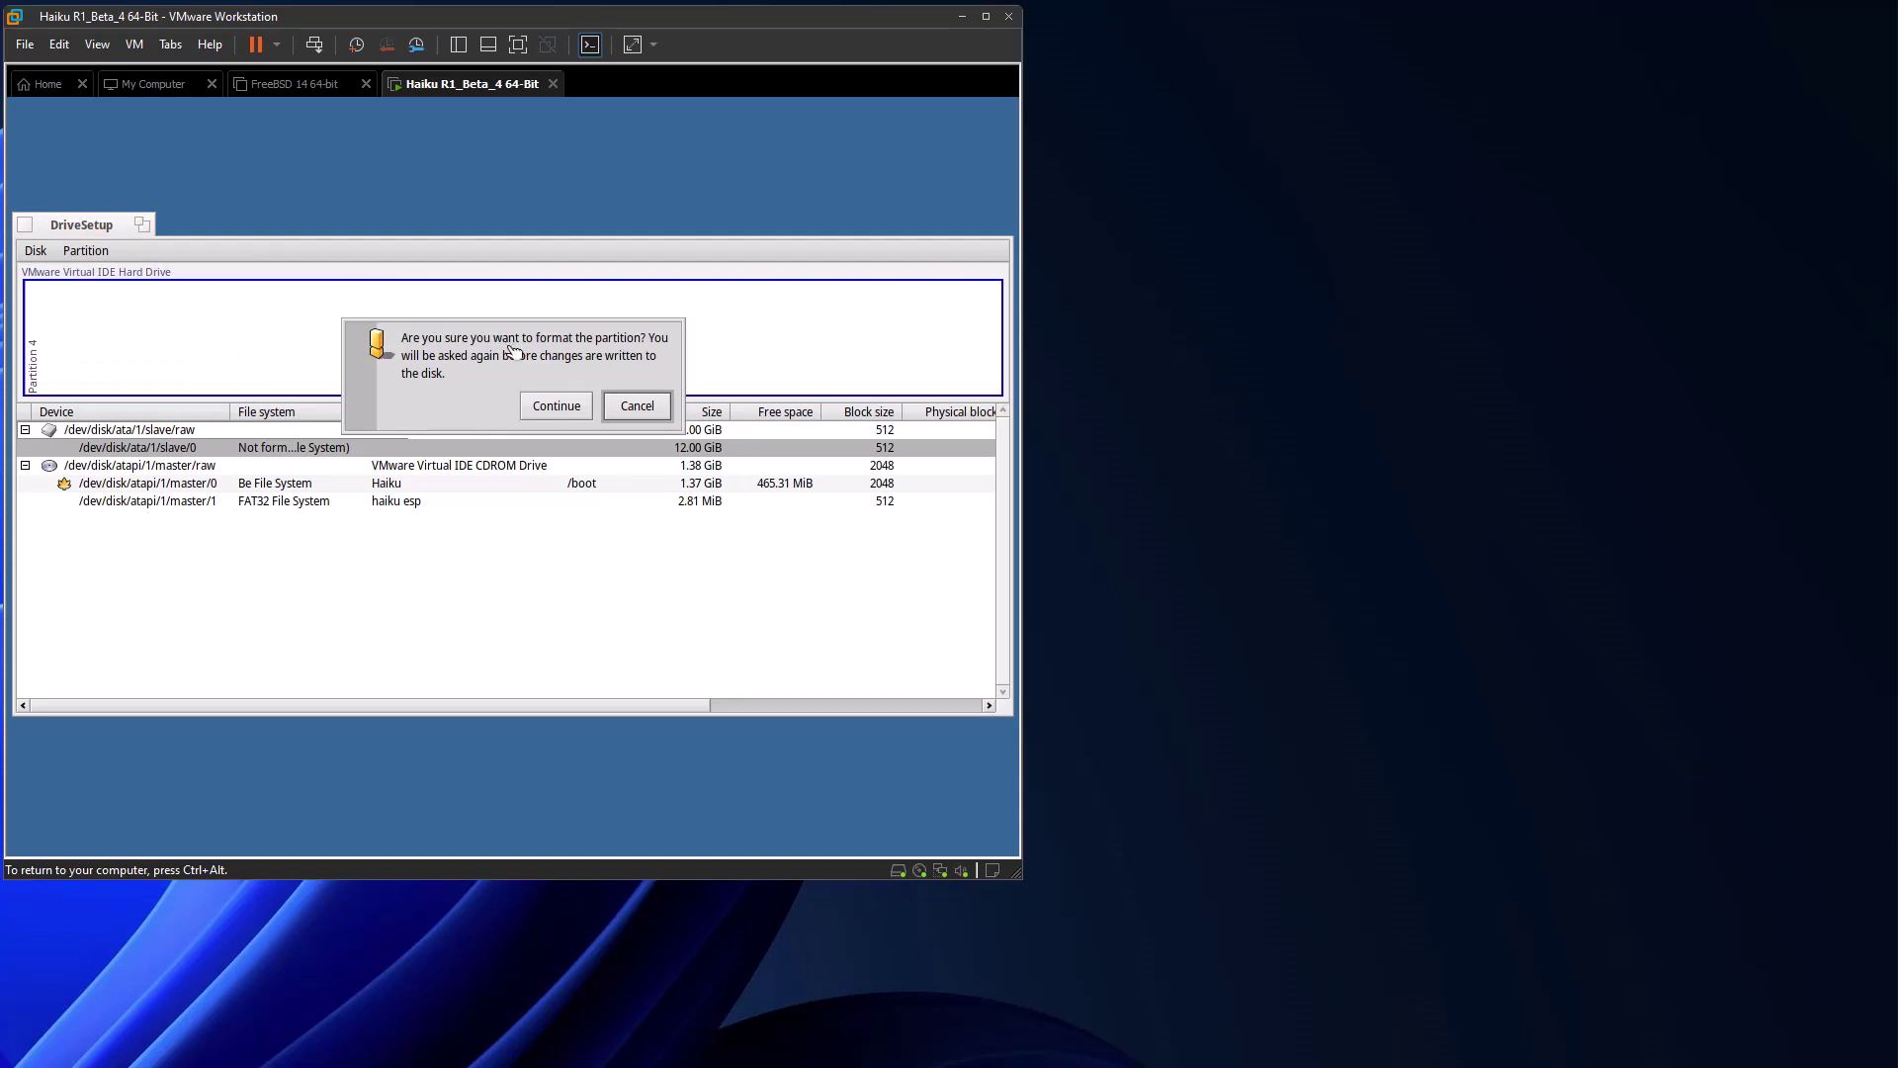
{"action": "left_click", "coordinate": [555, 407]}
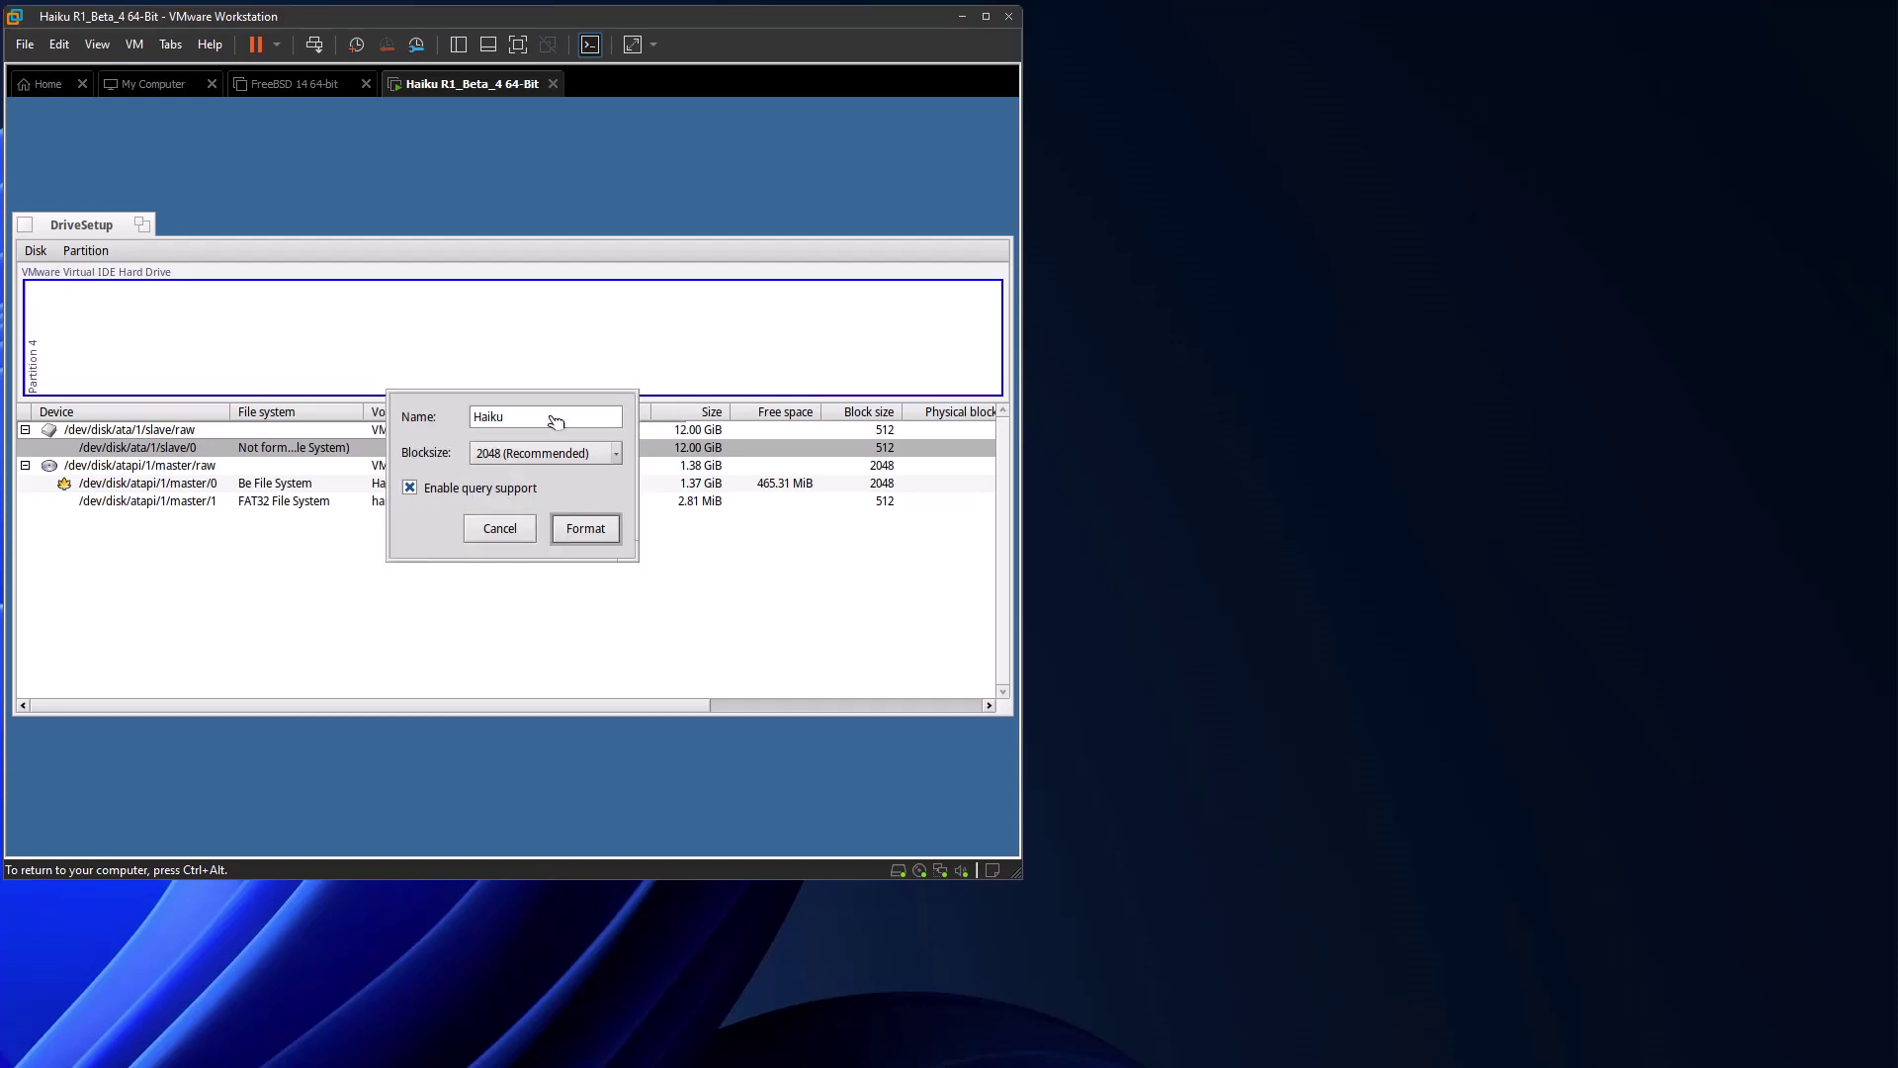
{"action": "left_click", "coordinate": [586, 530]}
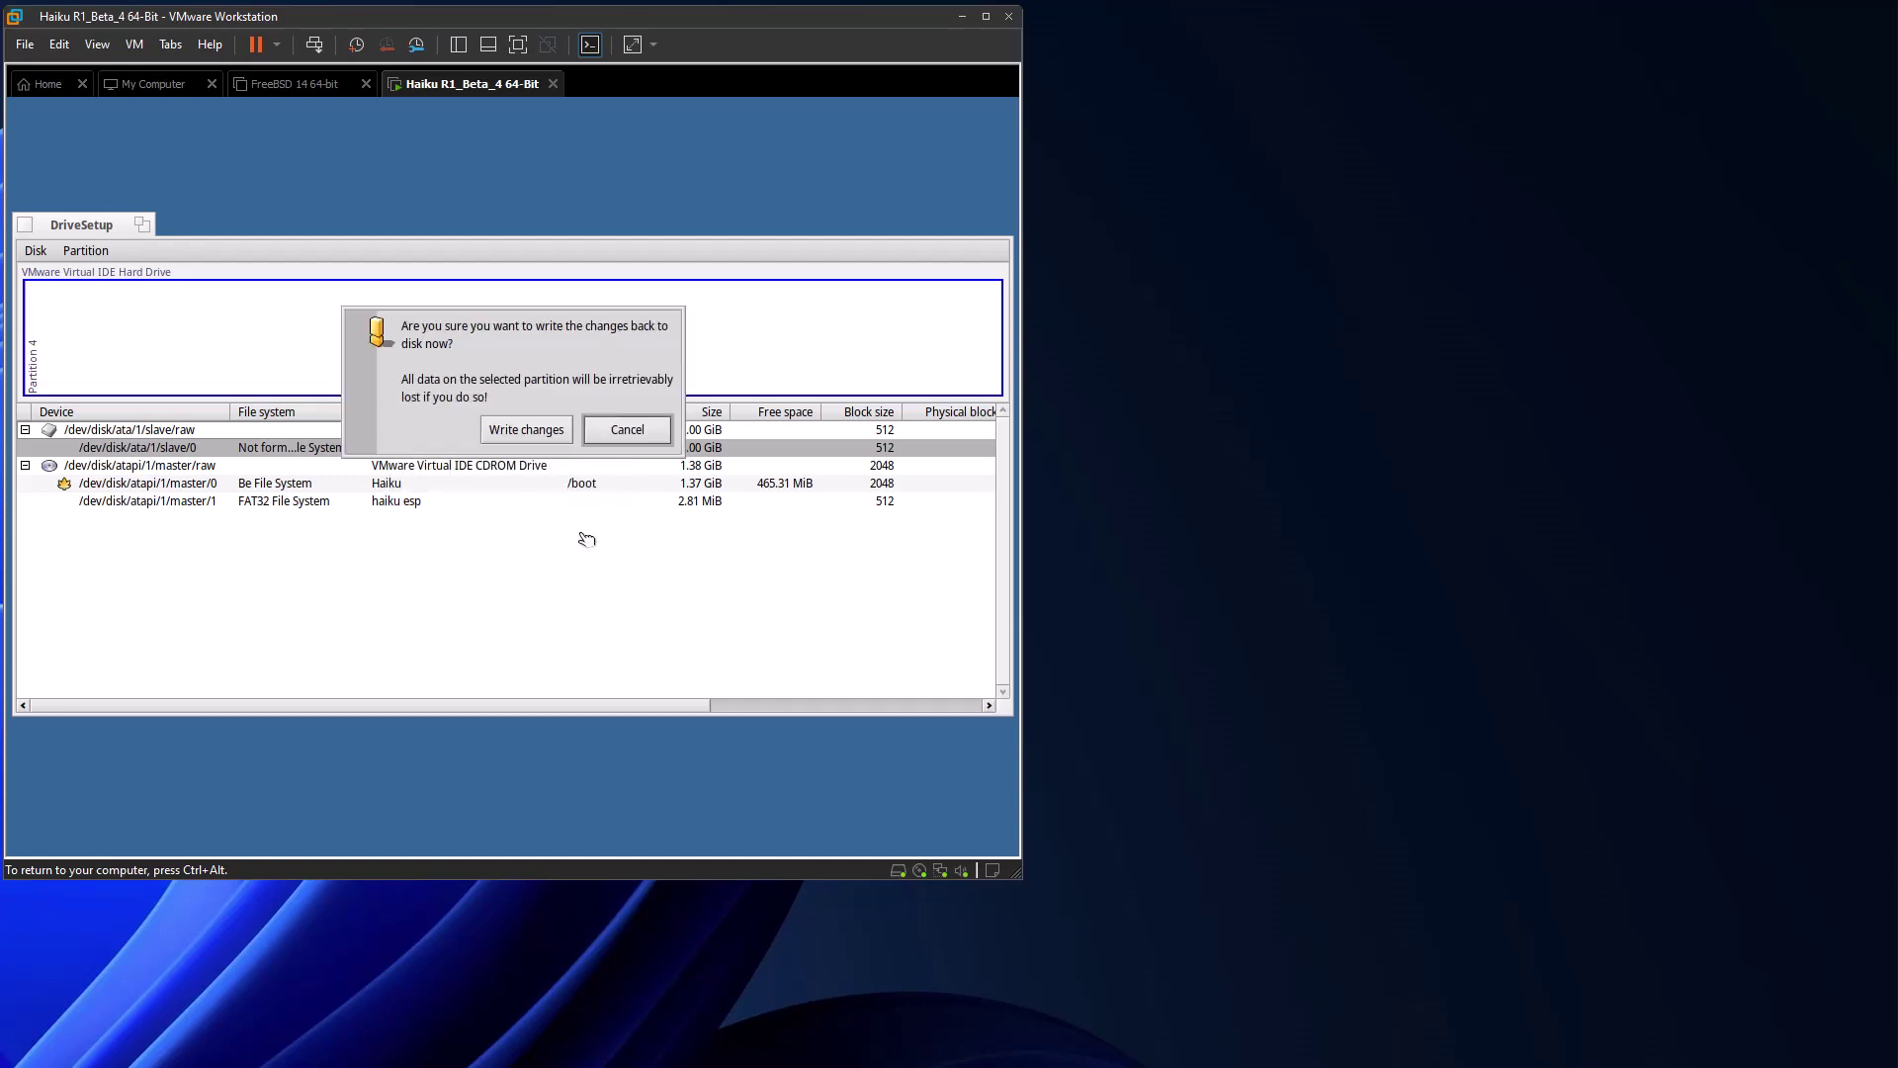
{"action": "left_click", "coordinate": [535, 431]}
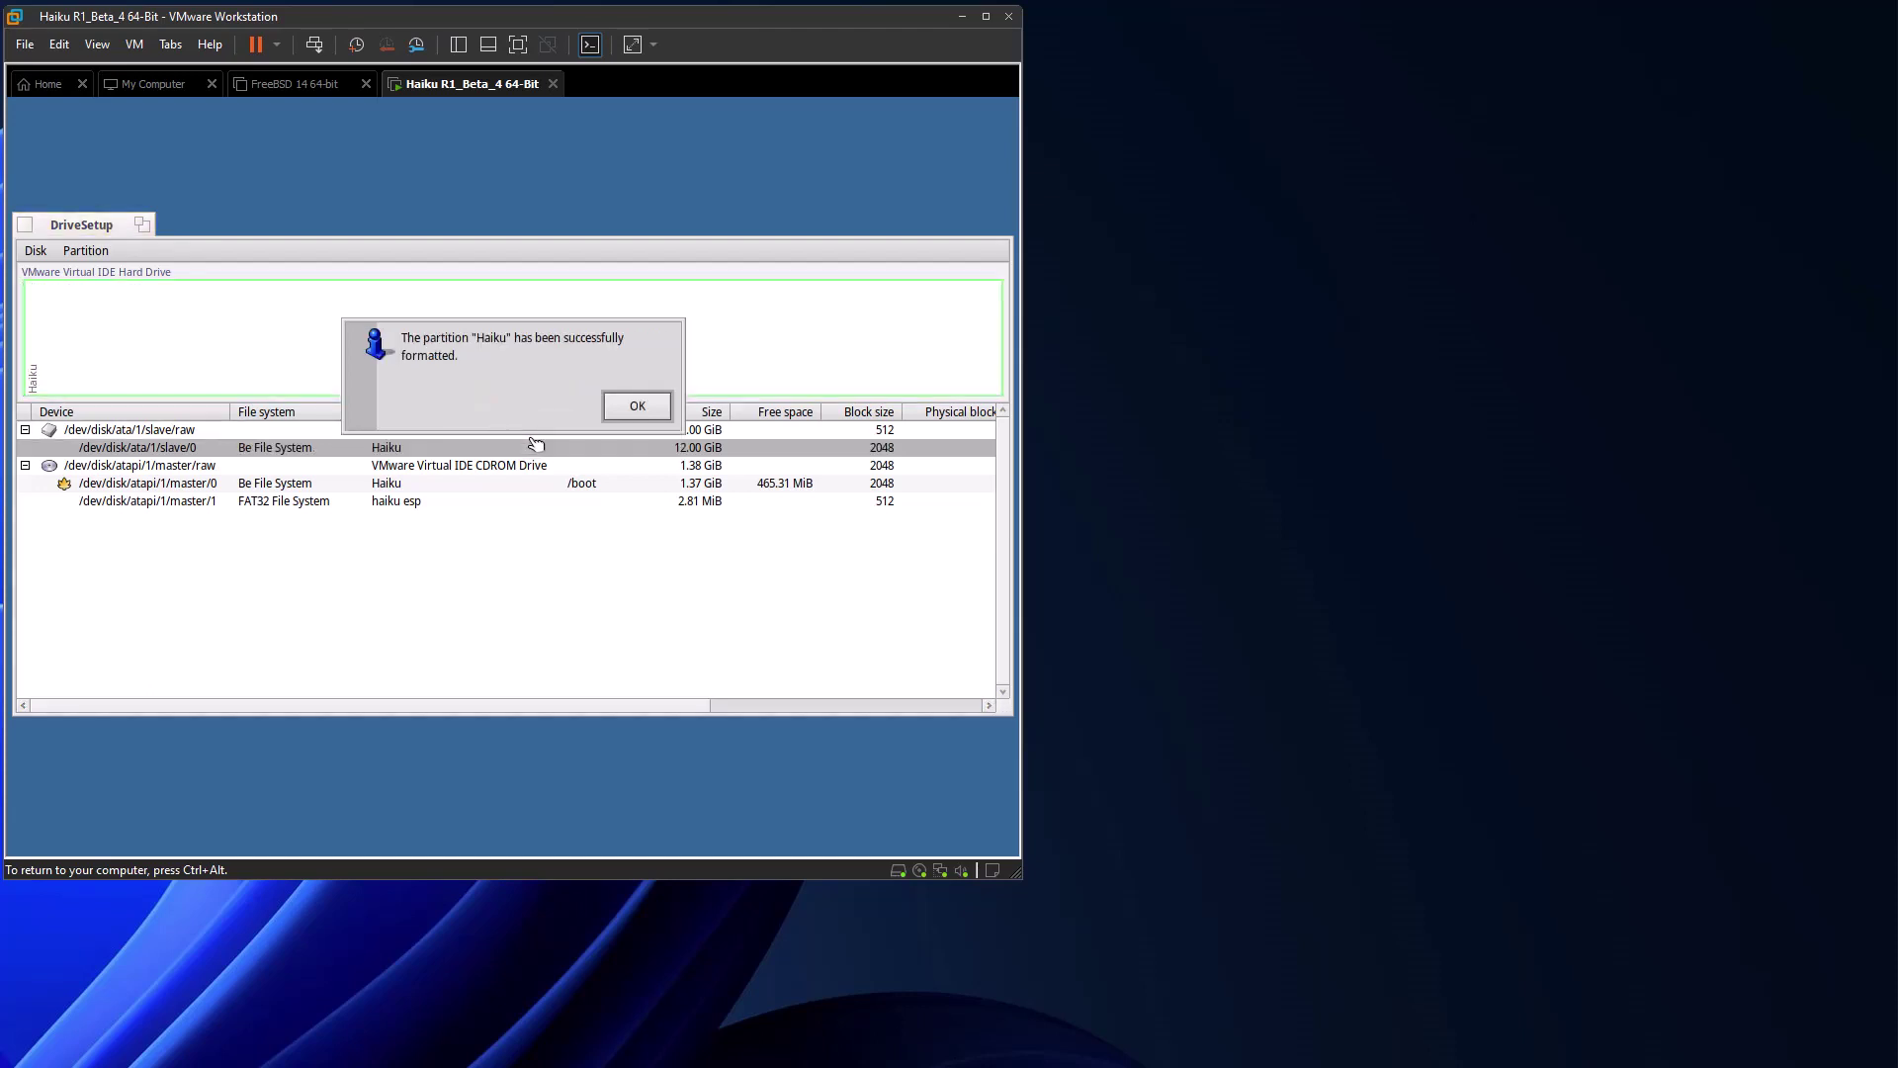
{"action": "left_click", "coordinate": [638, 409]}
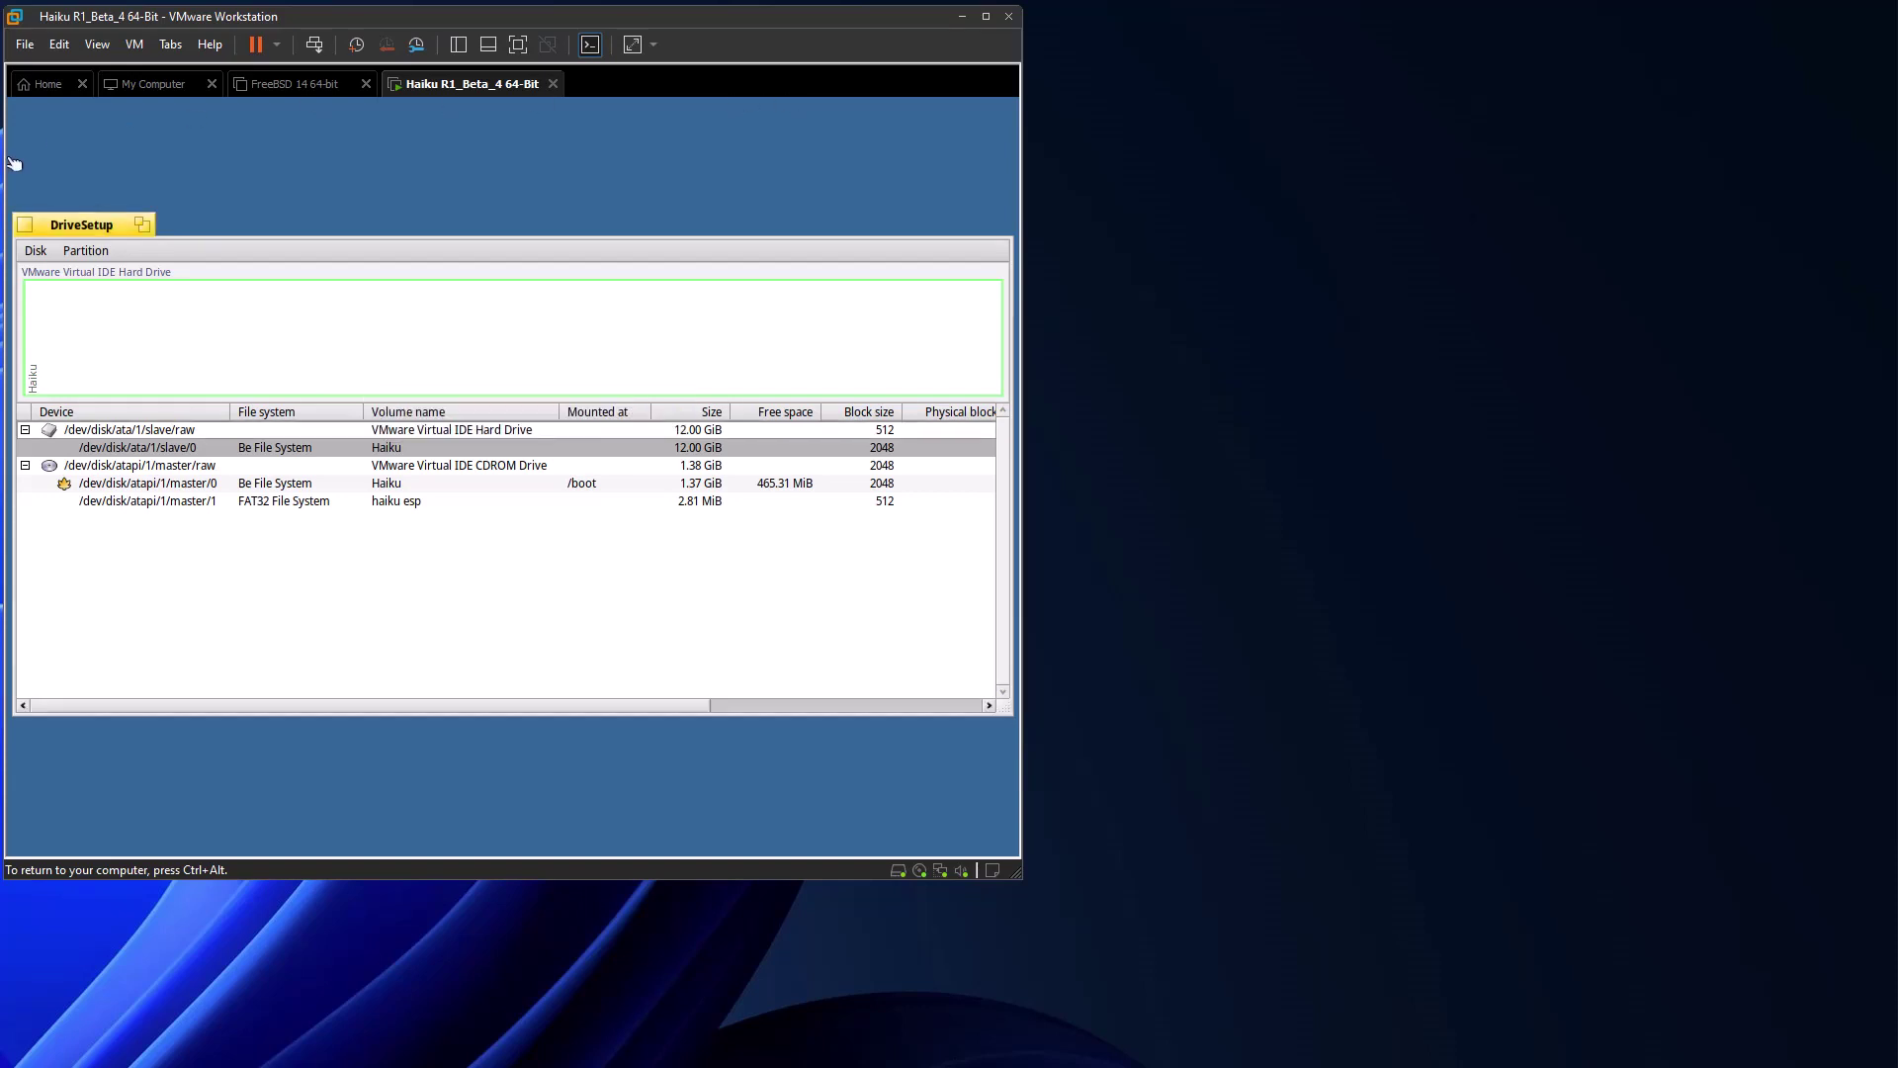
{"action": "left_click", "coordinate": [27, 227]}
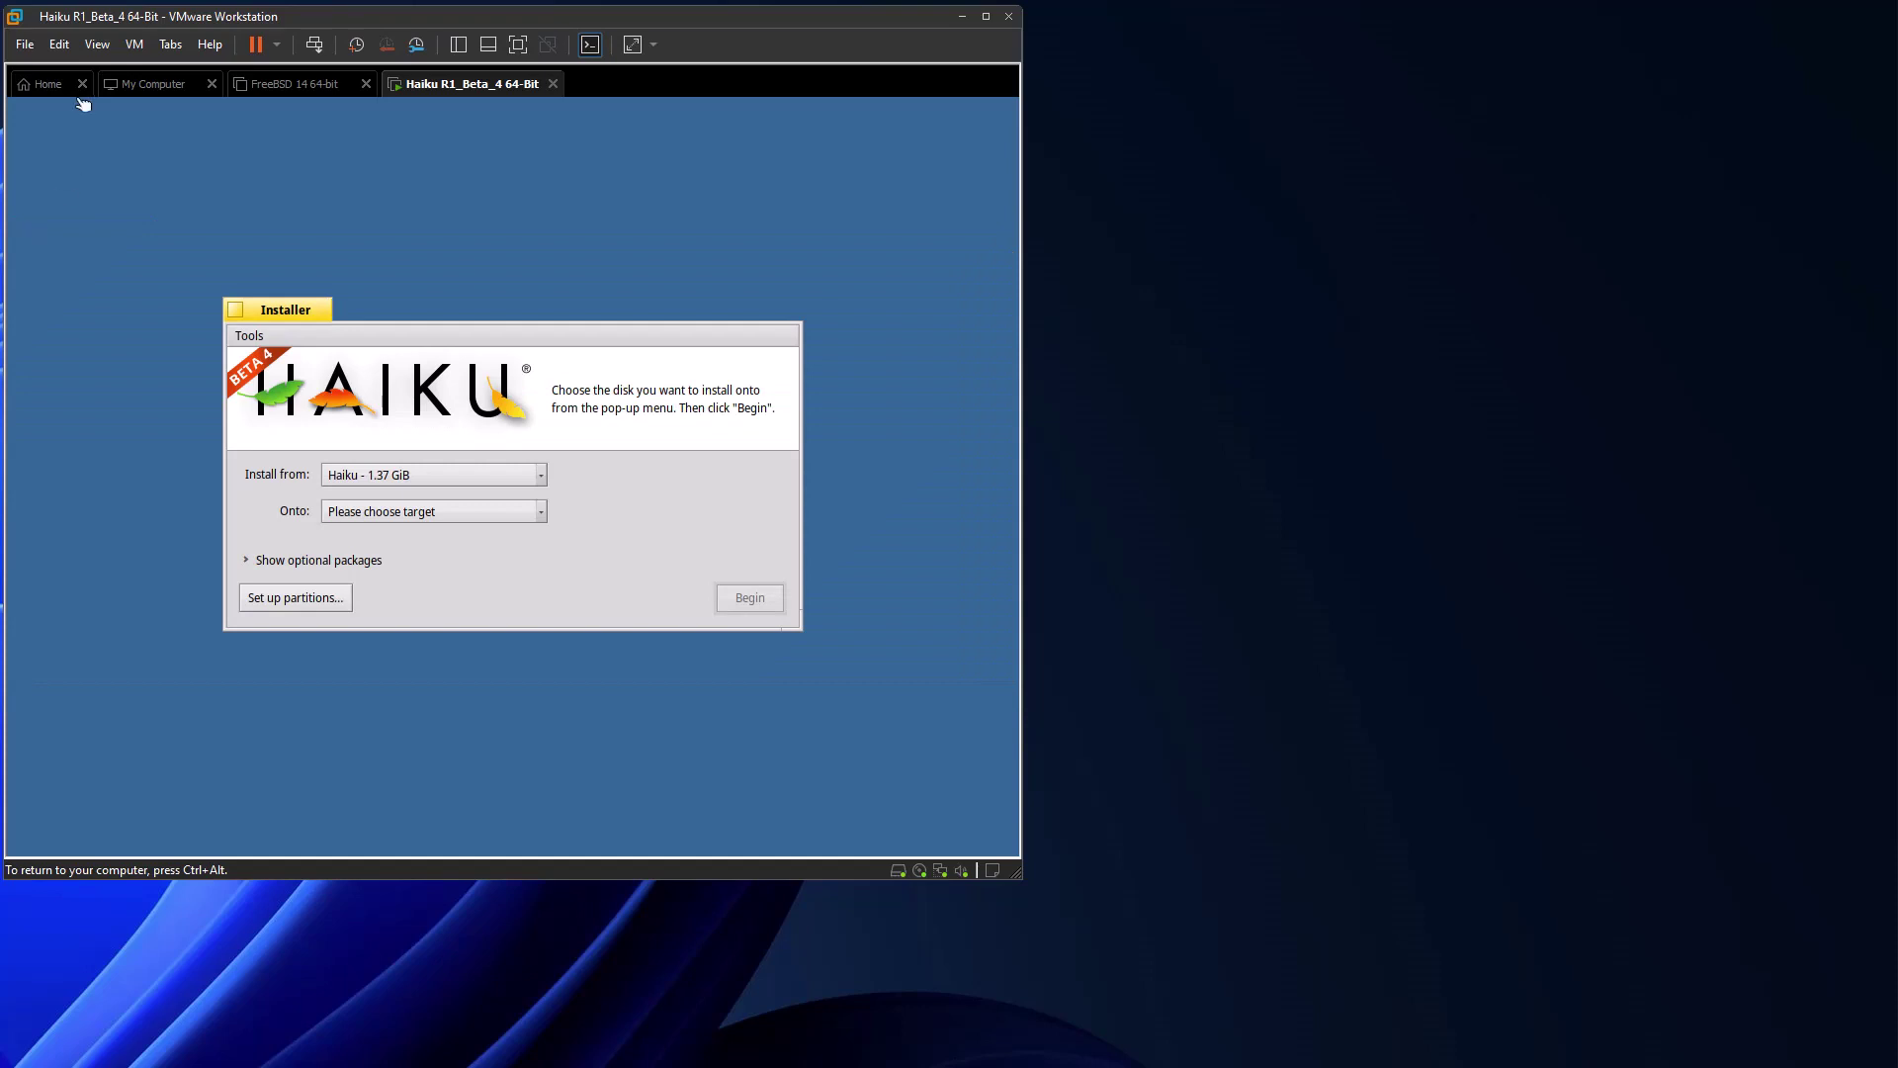
Install Haiku onto the 12 GiB Haiku partition at /dev/disk/ata/1/slave/0 and restart the virtual machine.
{"action": "left_click", "coordinate": [396, 511]}
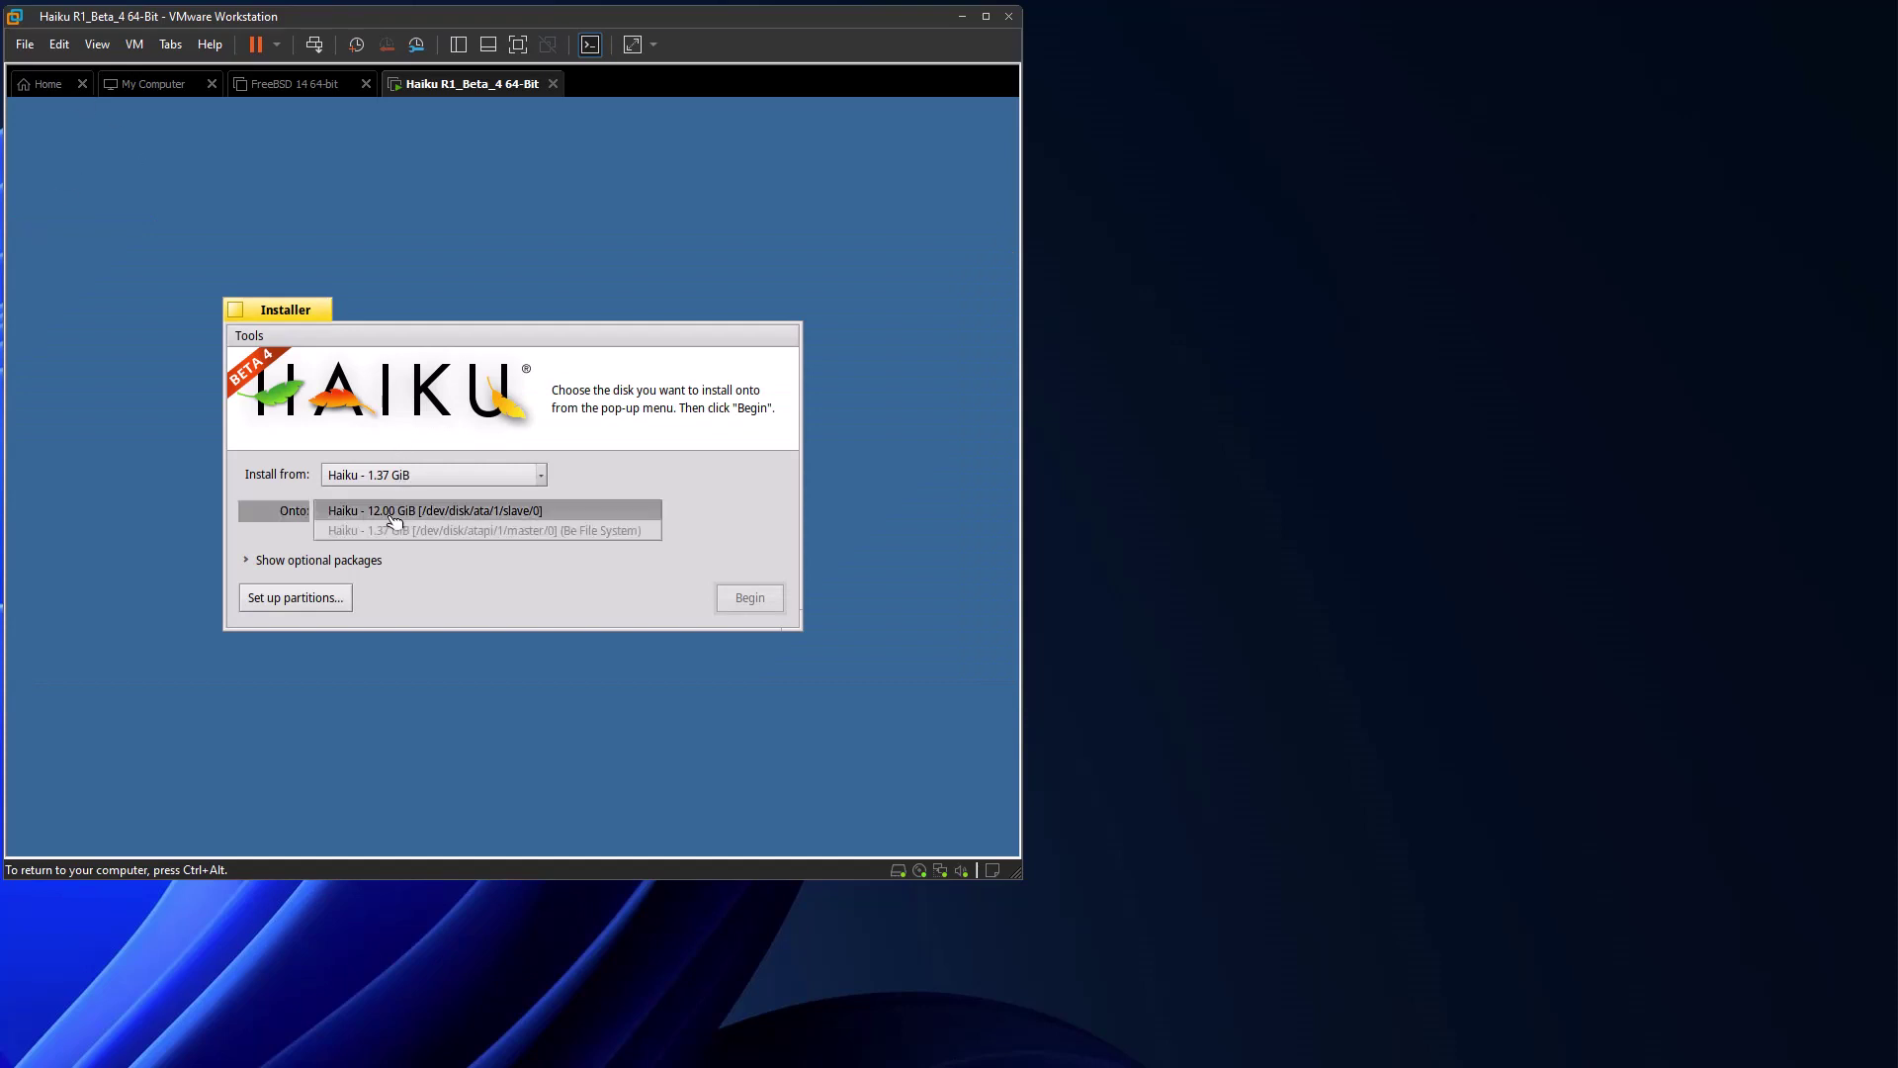
{"action": "left_click", "coordinate": [568, 512]}
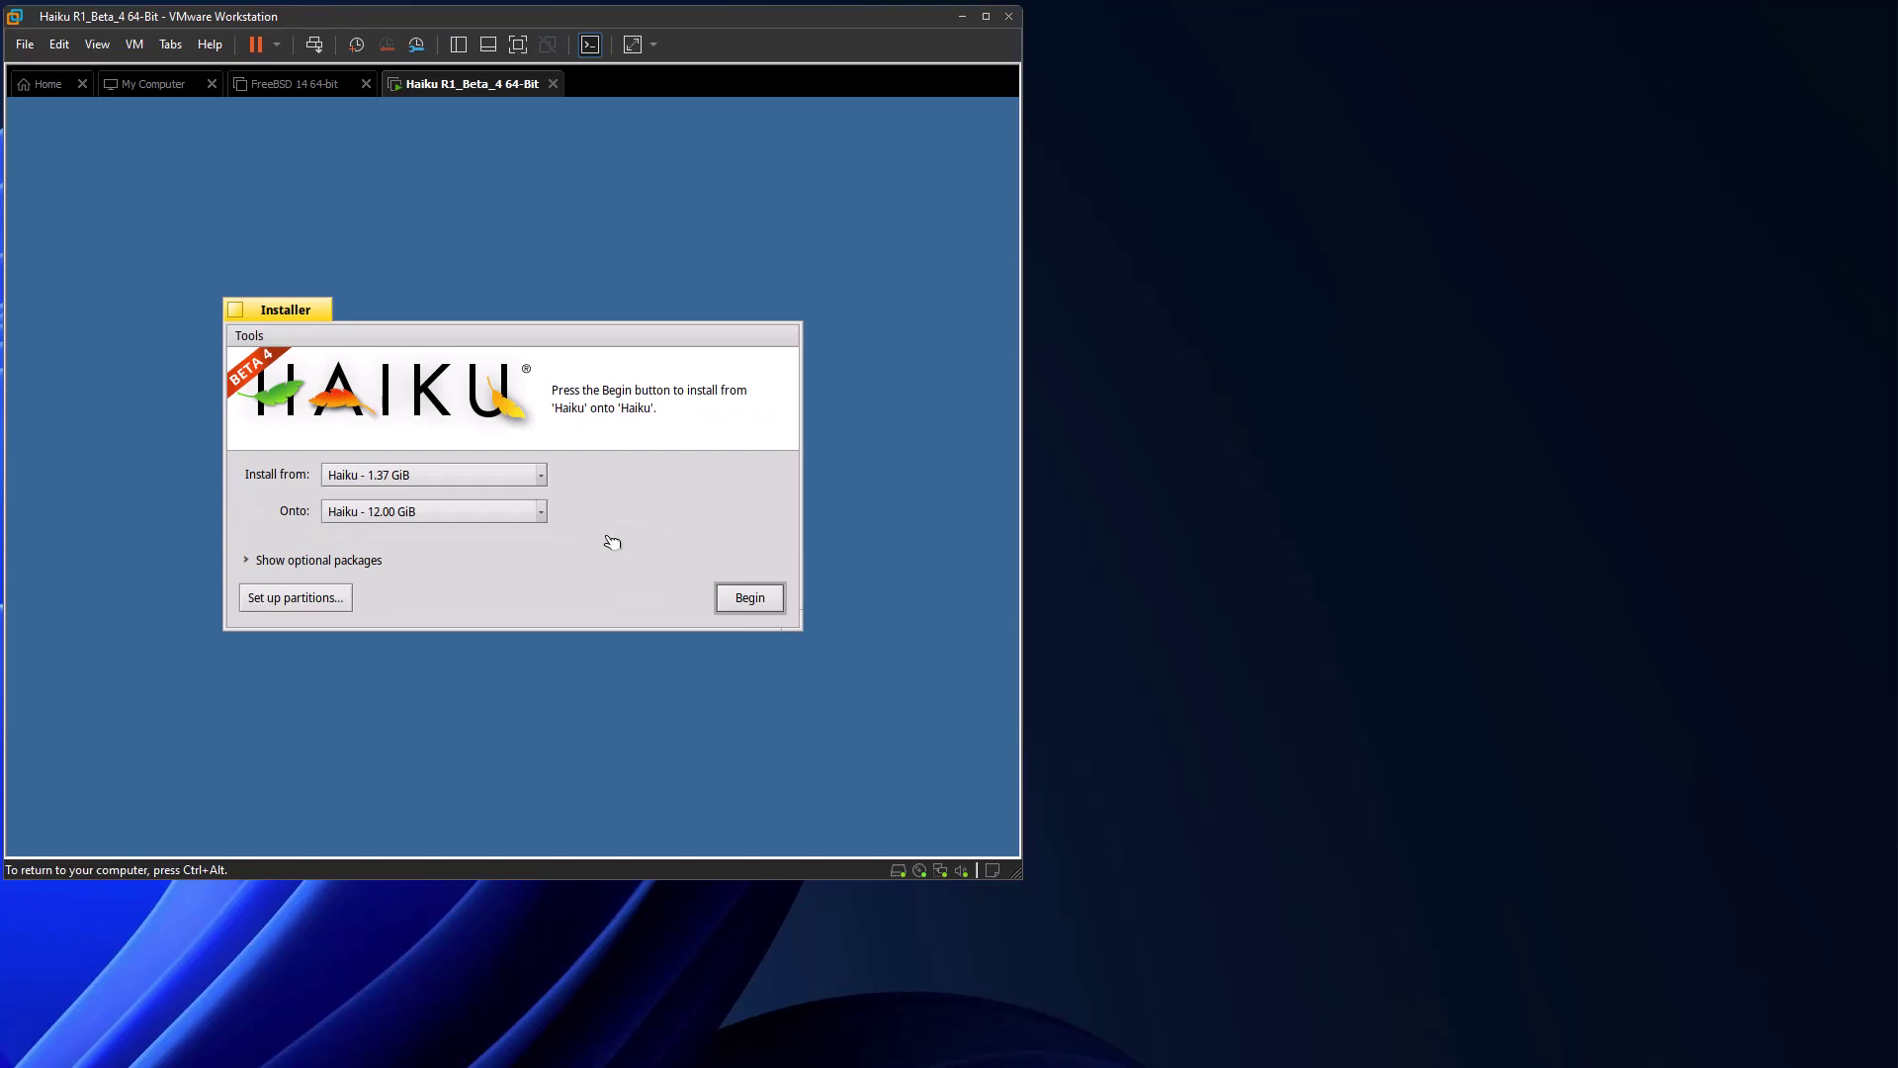
{"action": "left_click", "coordinate": [736, 607]}
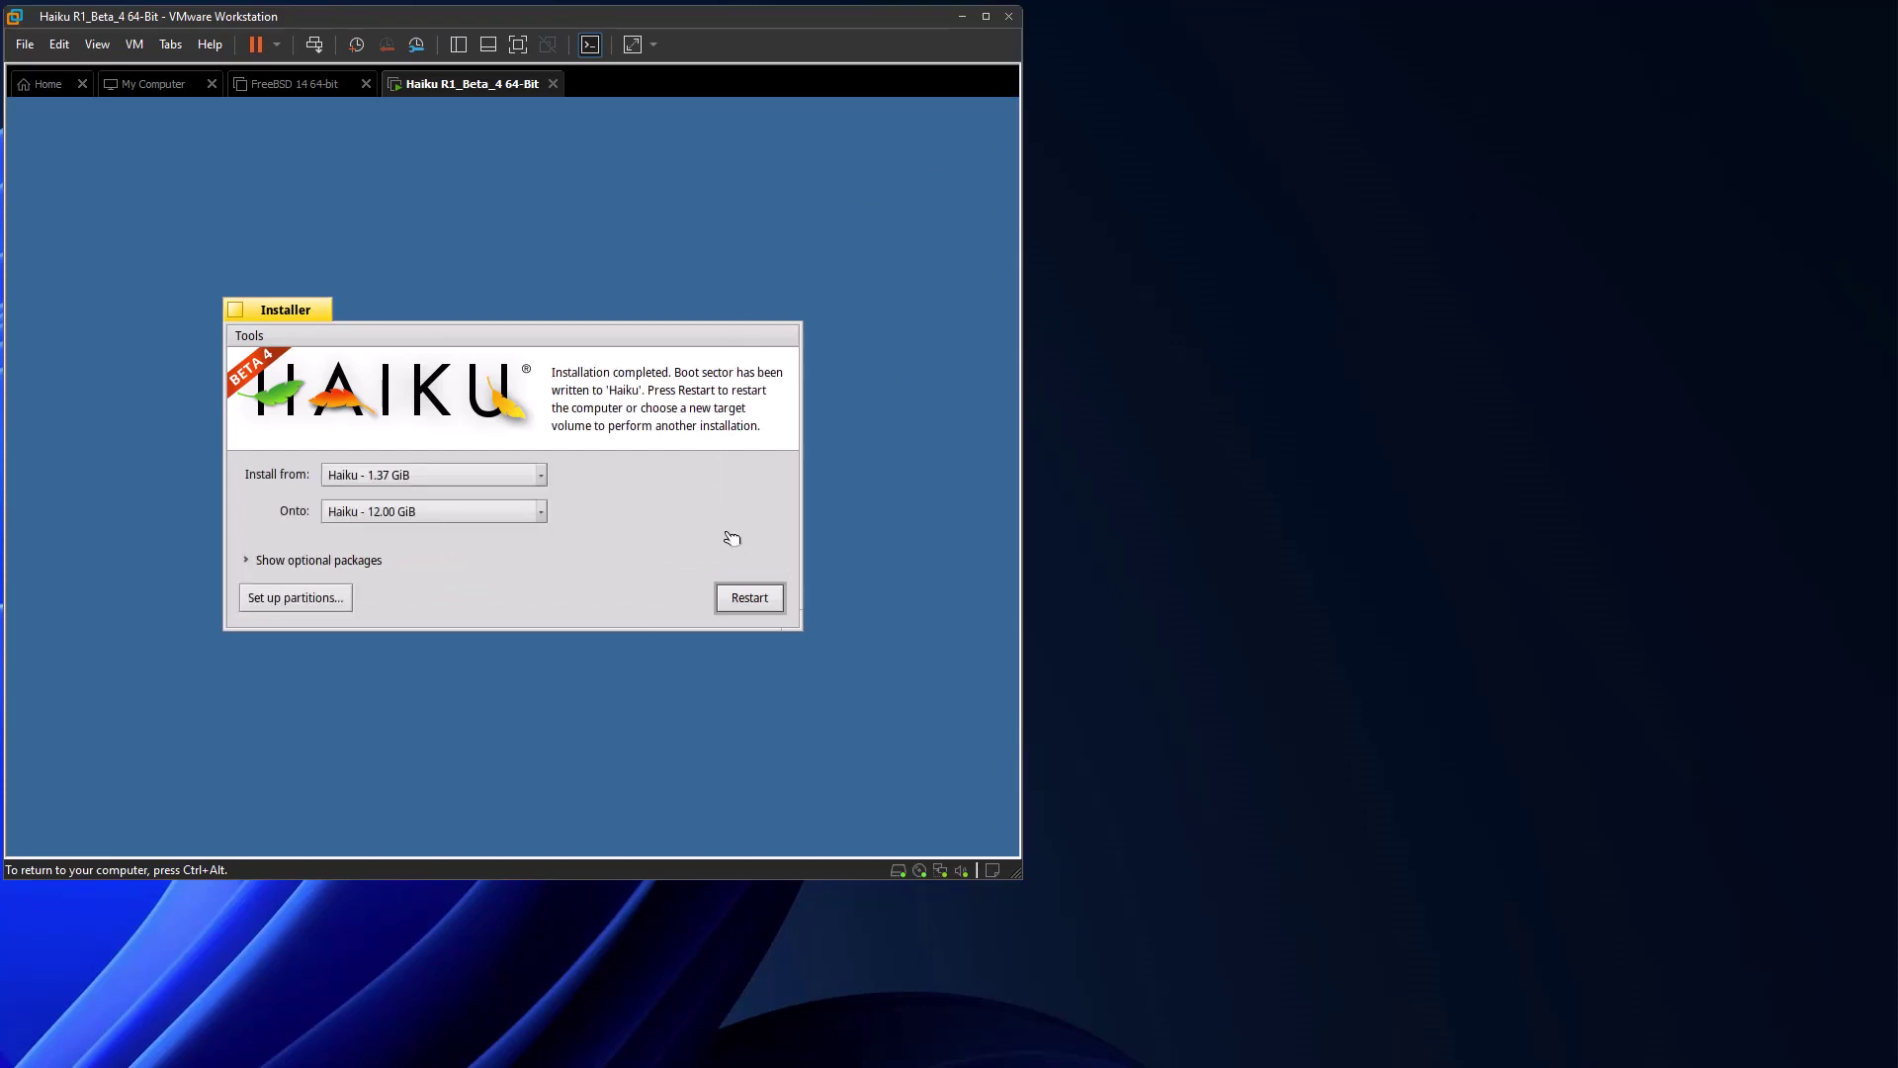
{"action": "left_click", "coordinate": [743, 609]}
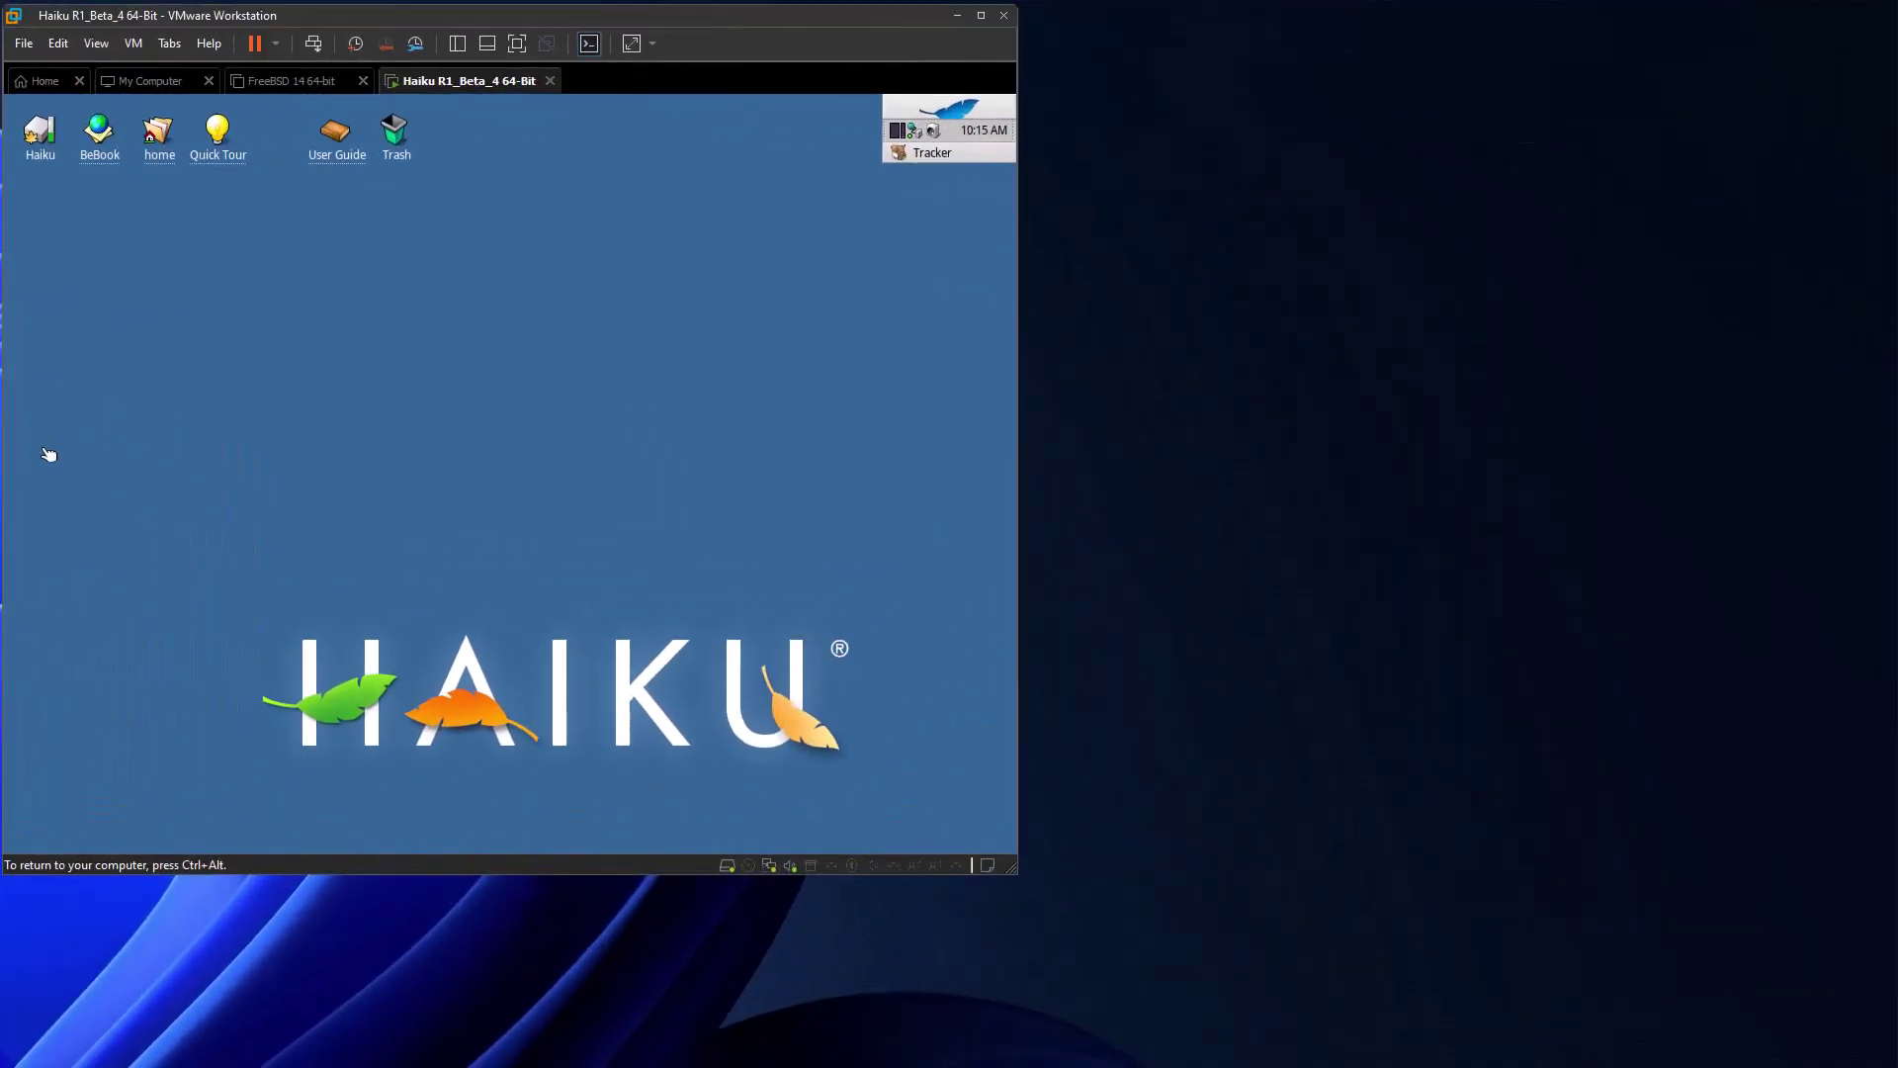
Run SoftwareUpdater from the applications, review and install all found package updates, and reboot the system.
{"action": "left_click", "coordinate": [949, 111]}
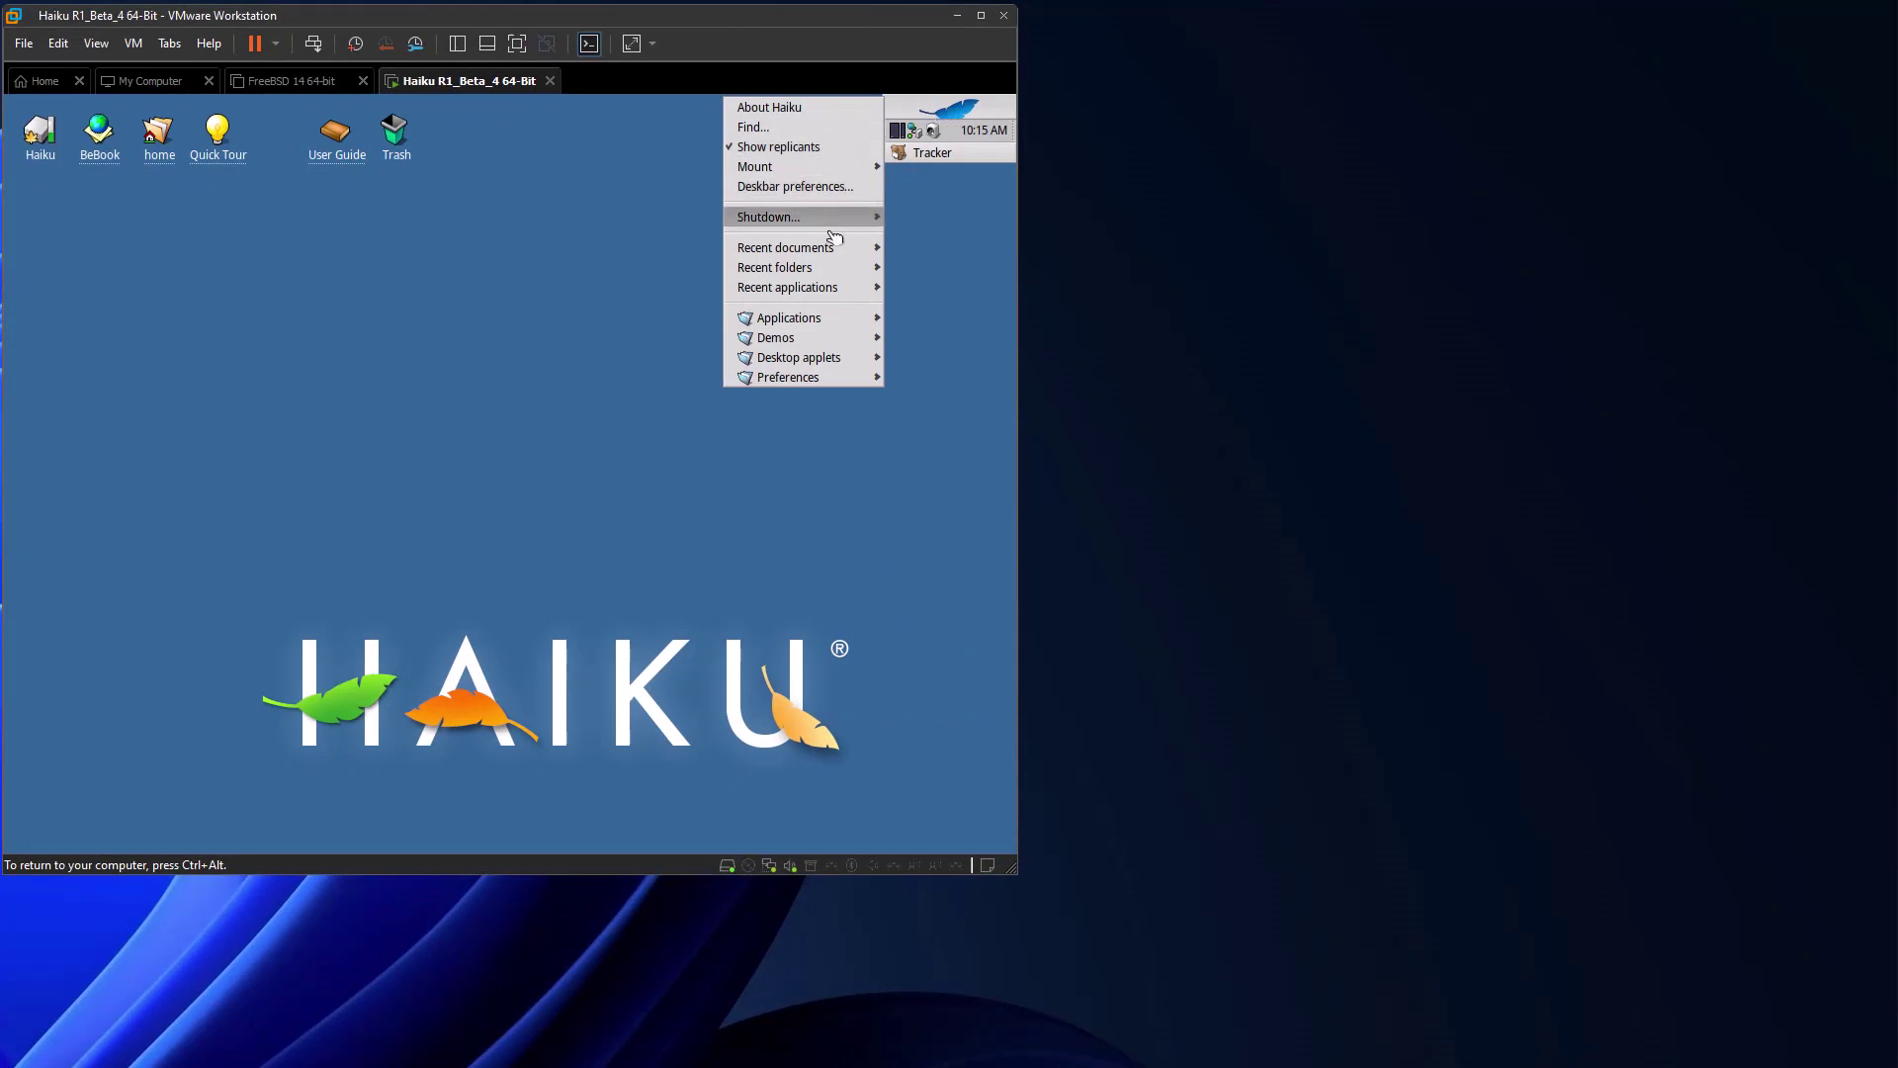
{"action": "mouse_move", "coordinate": [811, 323]}
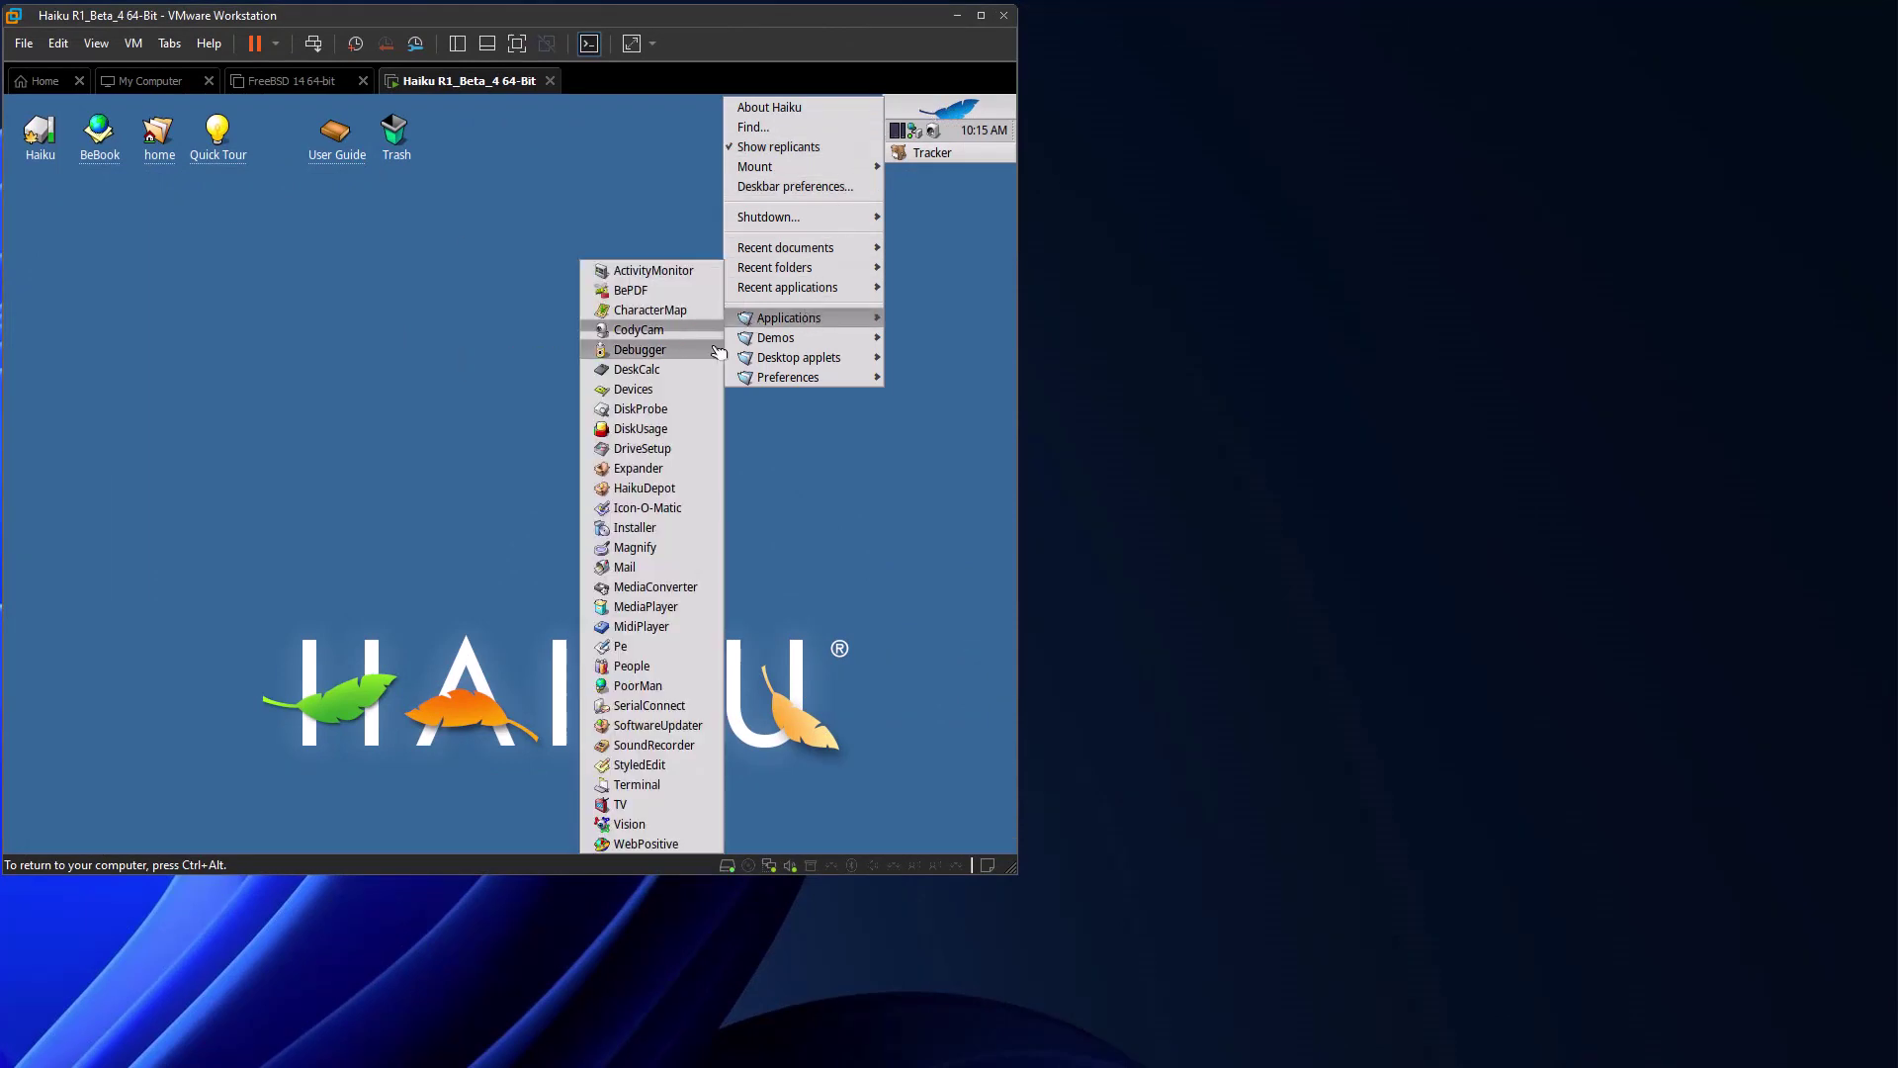
{"action": "left_click", "coordinate": [669, 727]}
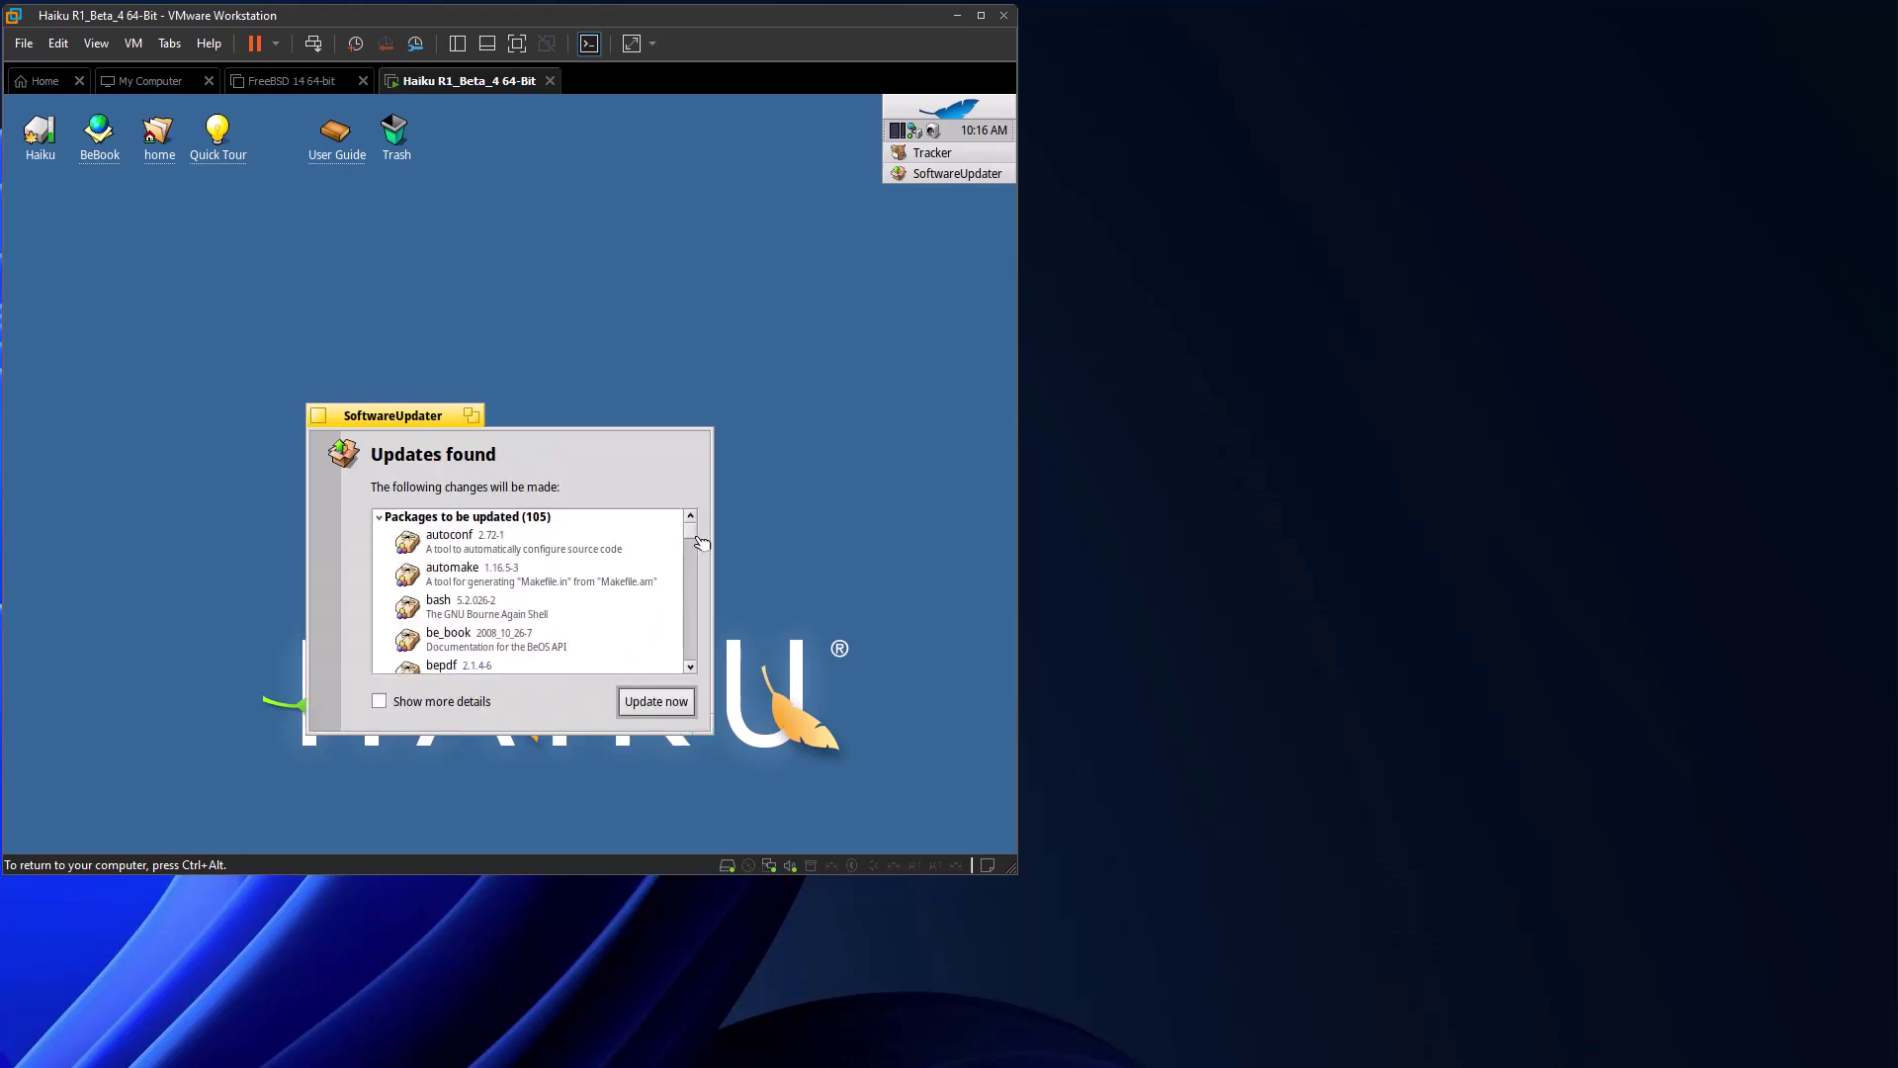
{"action": "left_click_drag", "start_coordinate": [699, 539], "coordinate": [695, 669]}
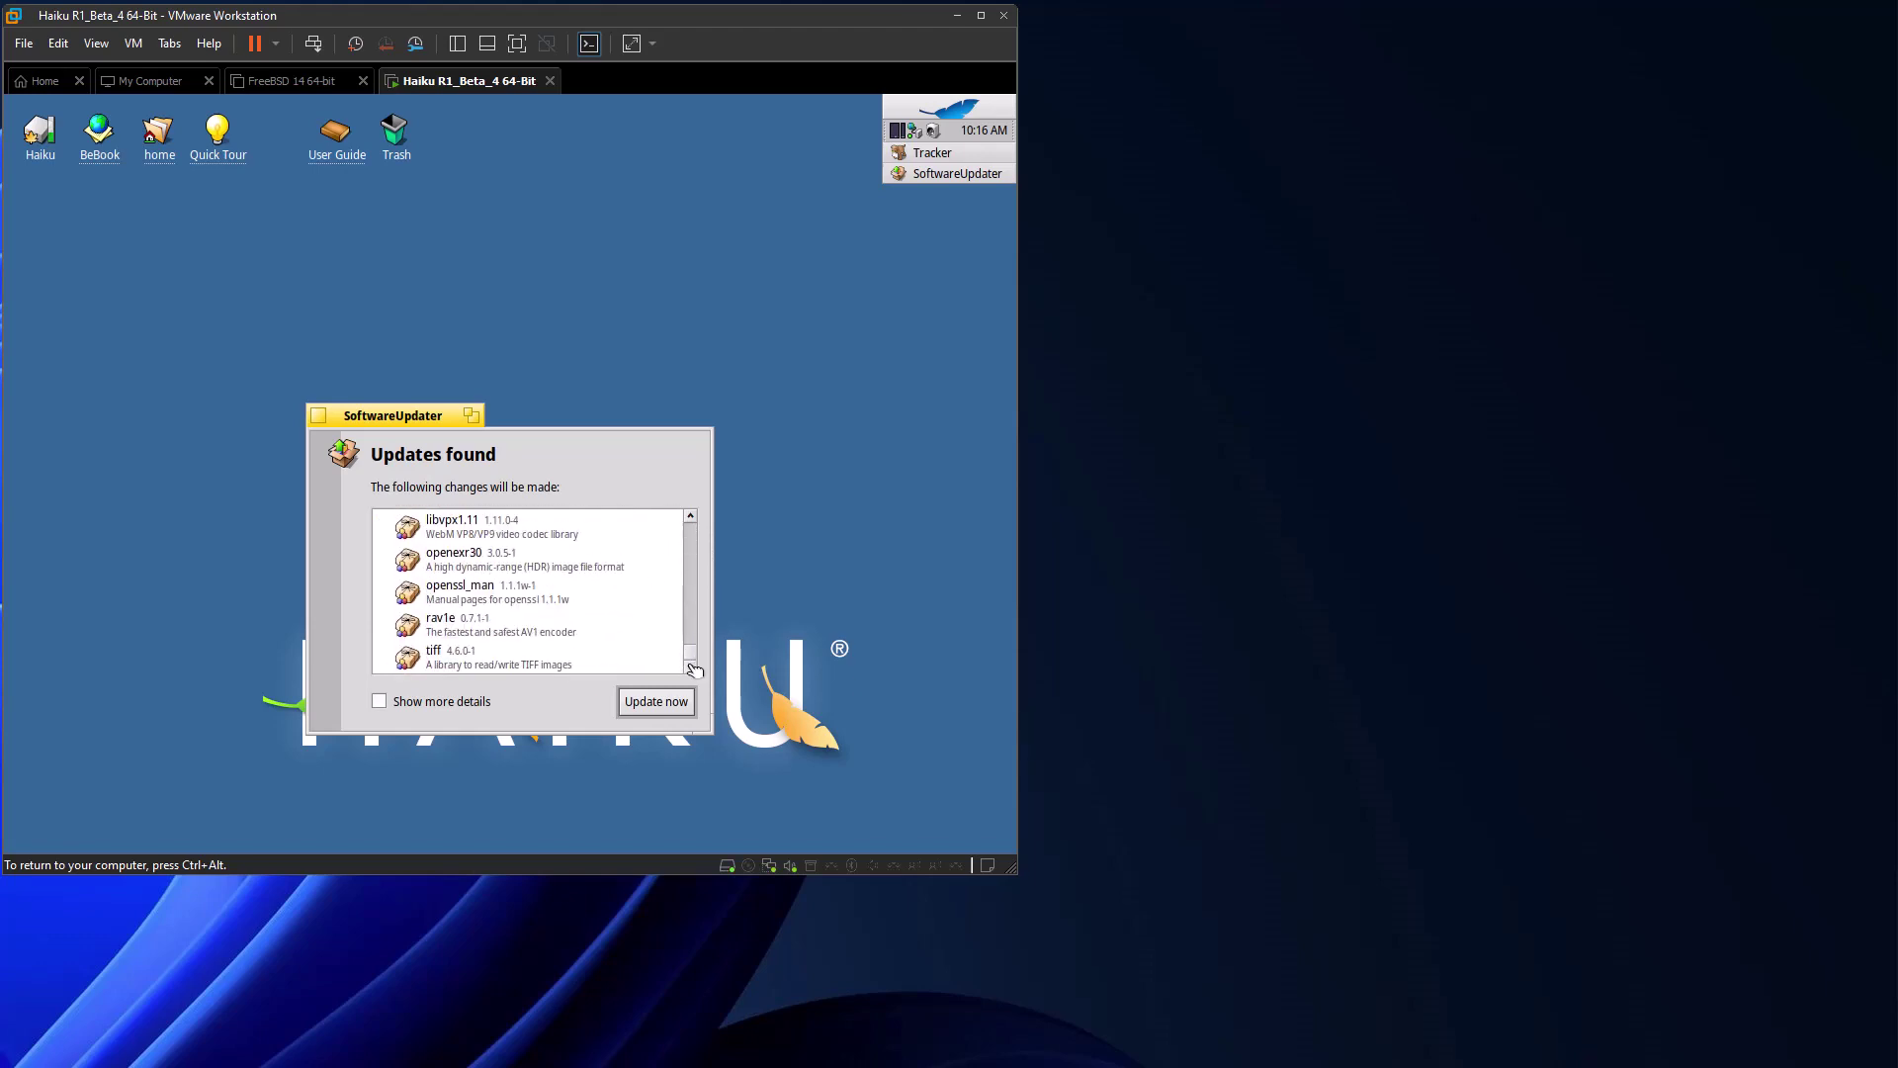
{"action": "left_click", "coordinate": [653, 704]}
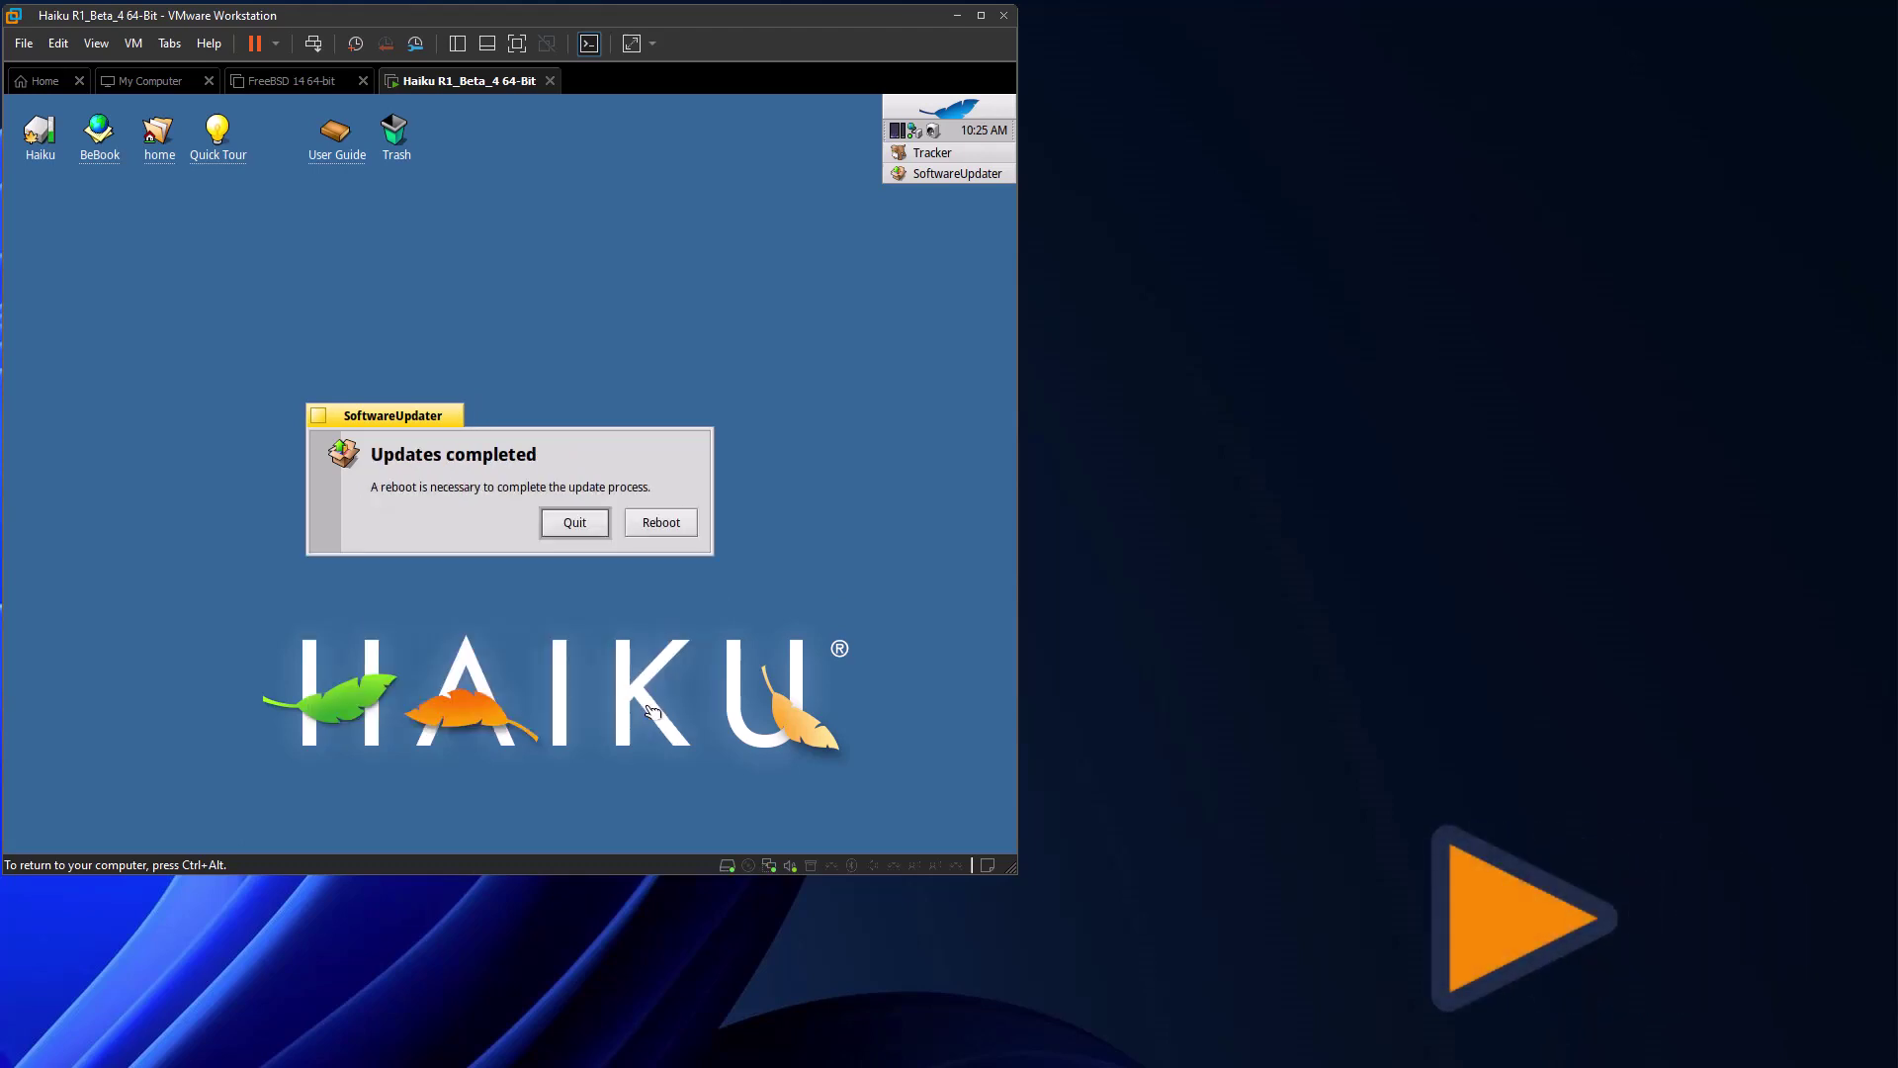
{"action": "left_click", "coordinate": [667, 525]}
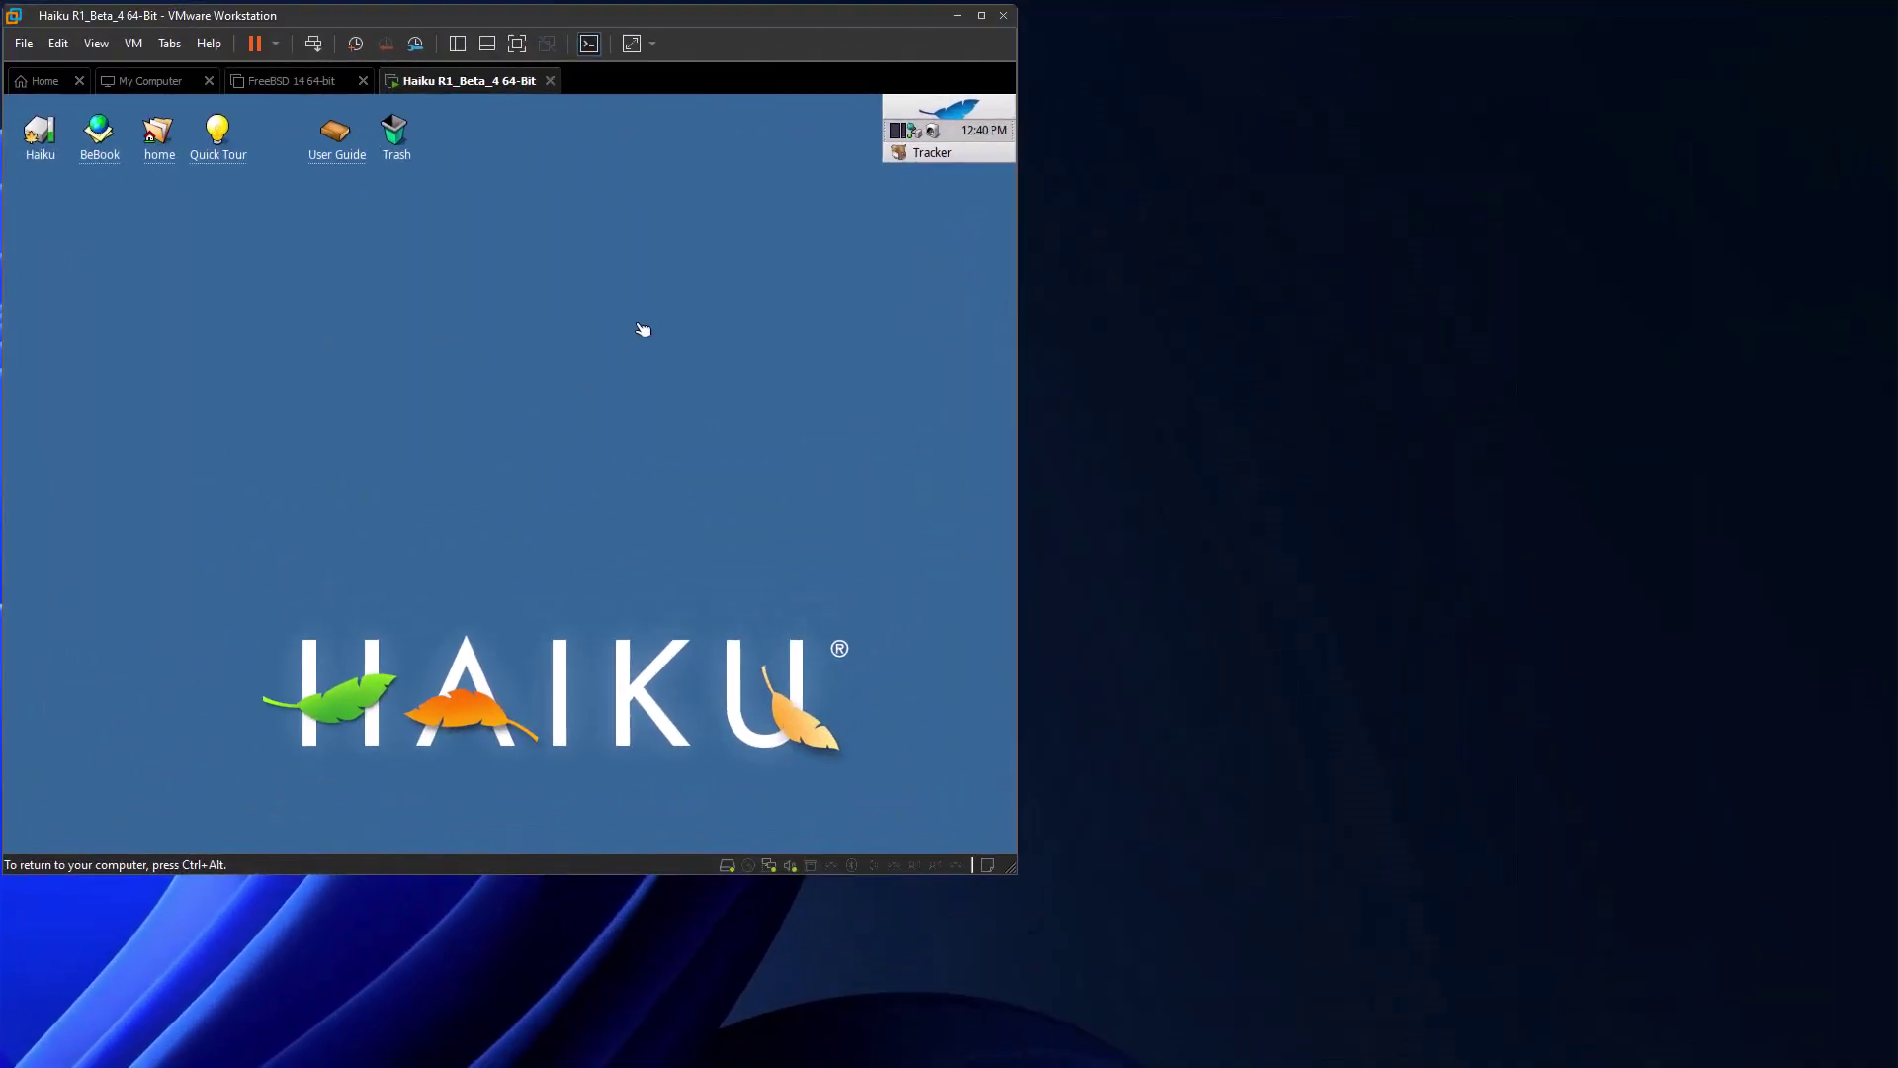
Search HaikuDepot for VMWare and install the VMware add-ons package.
{"action": "left_click", "coordinate": [933, 115]}
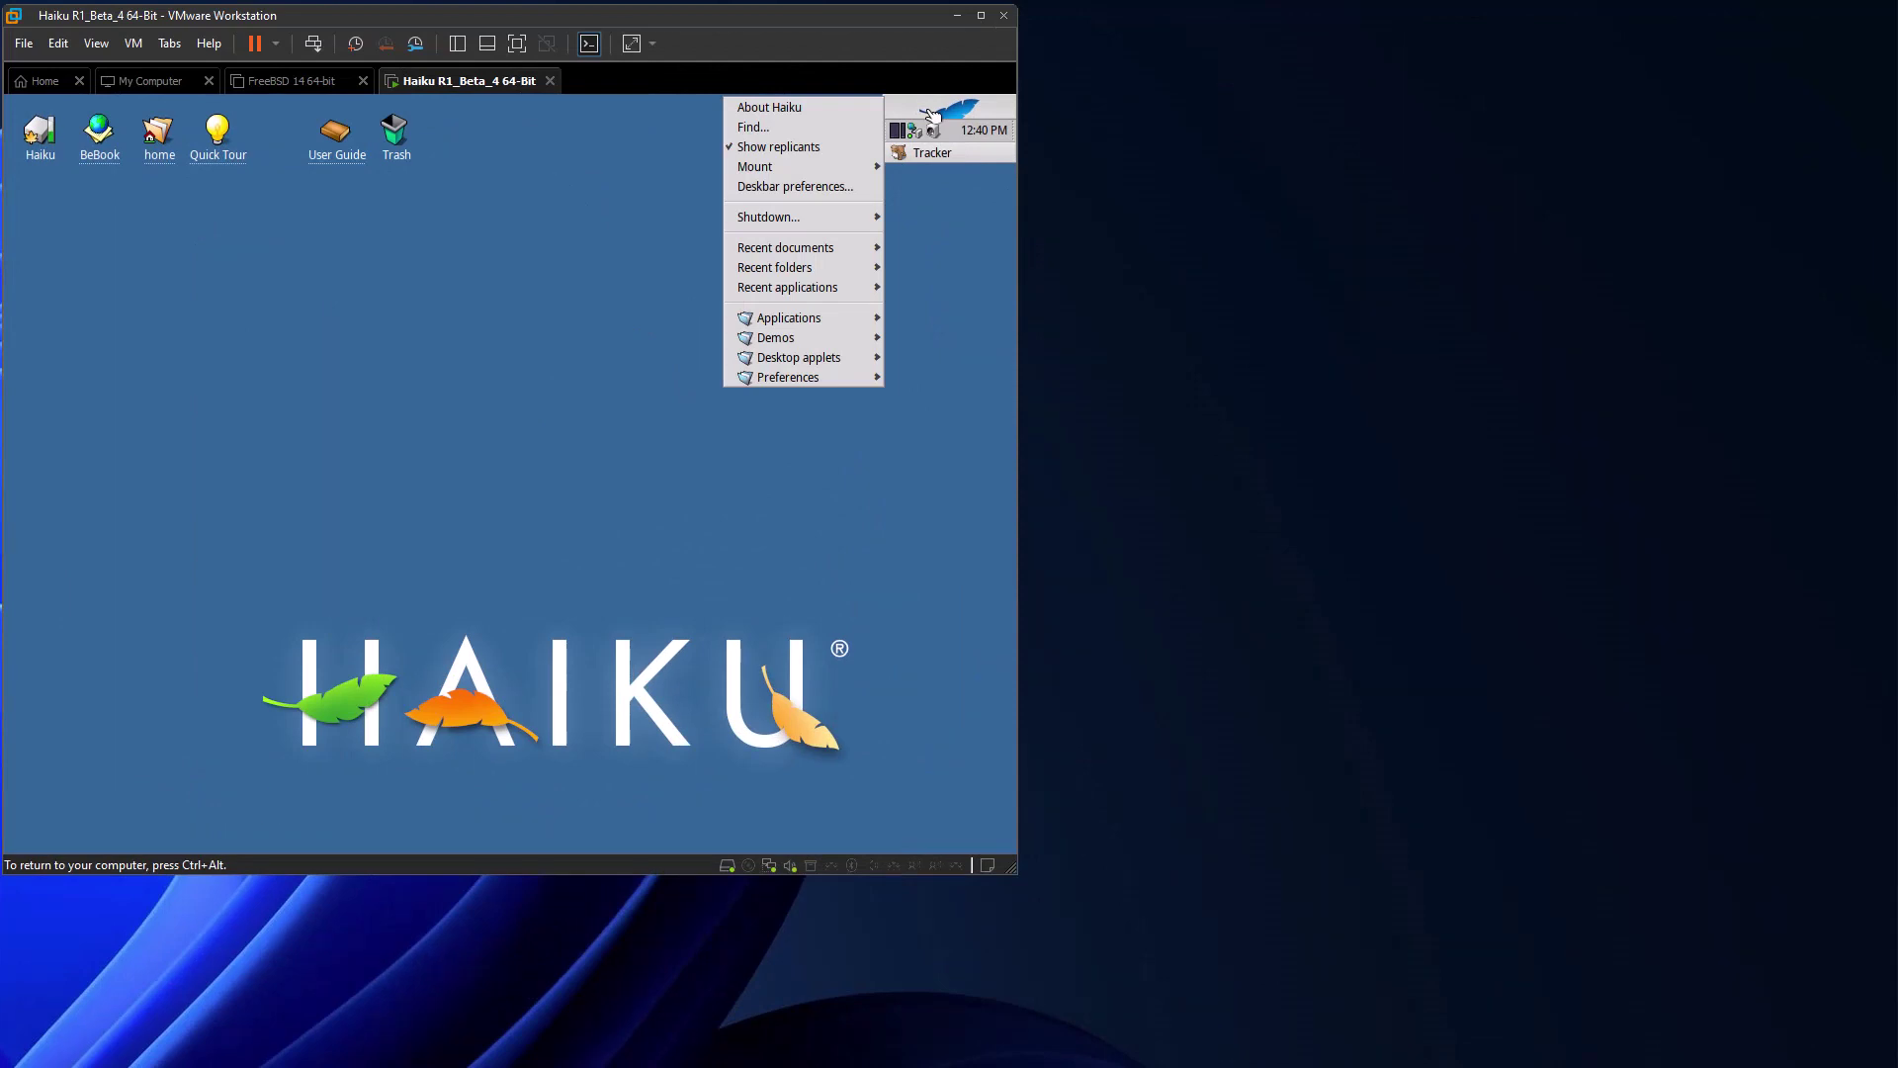
{"action": "mouse_move", "coordinate": [806, 322]}
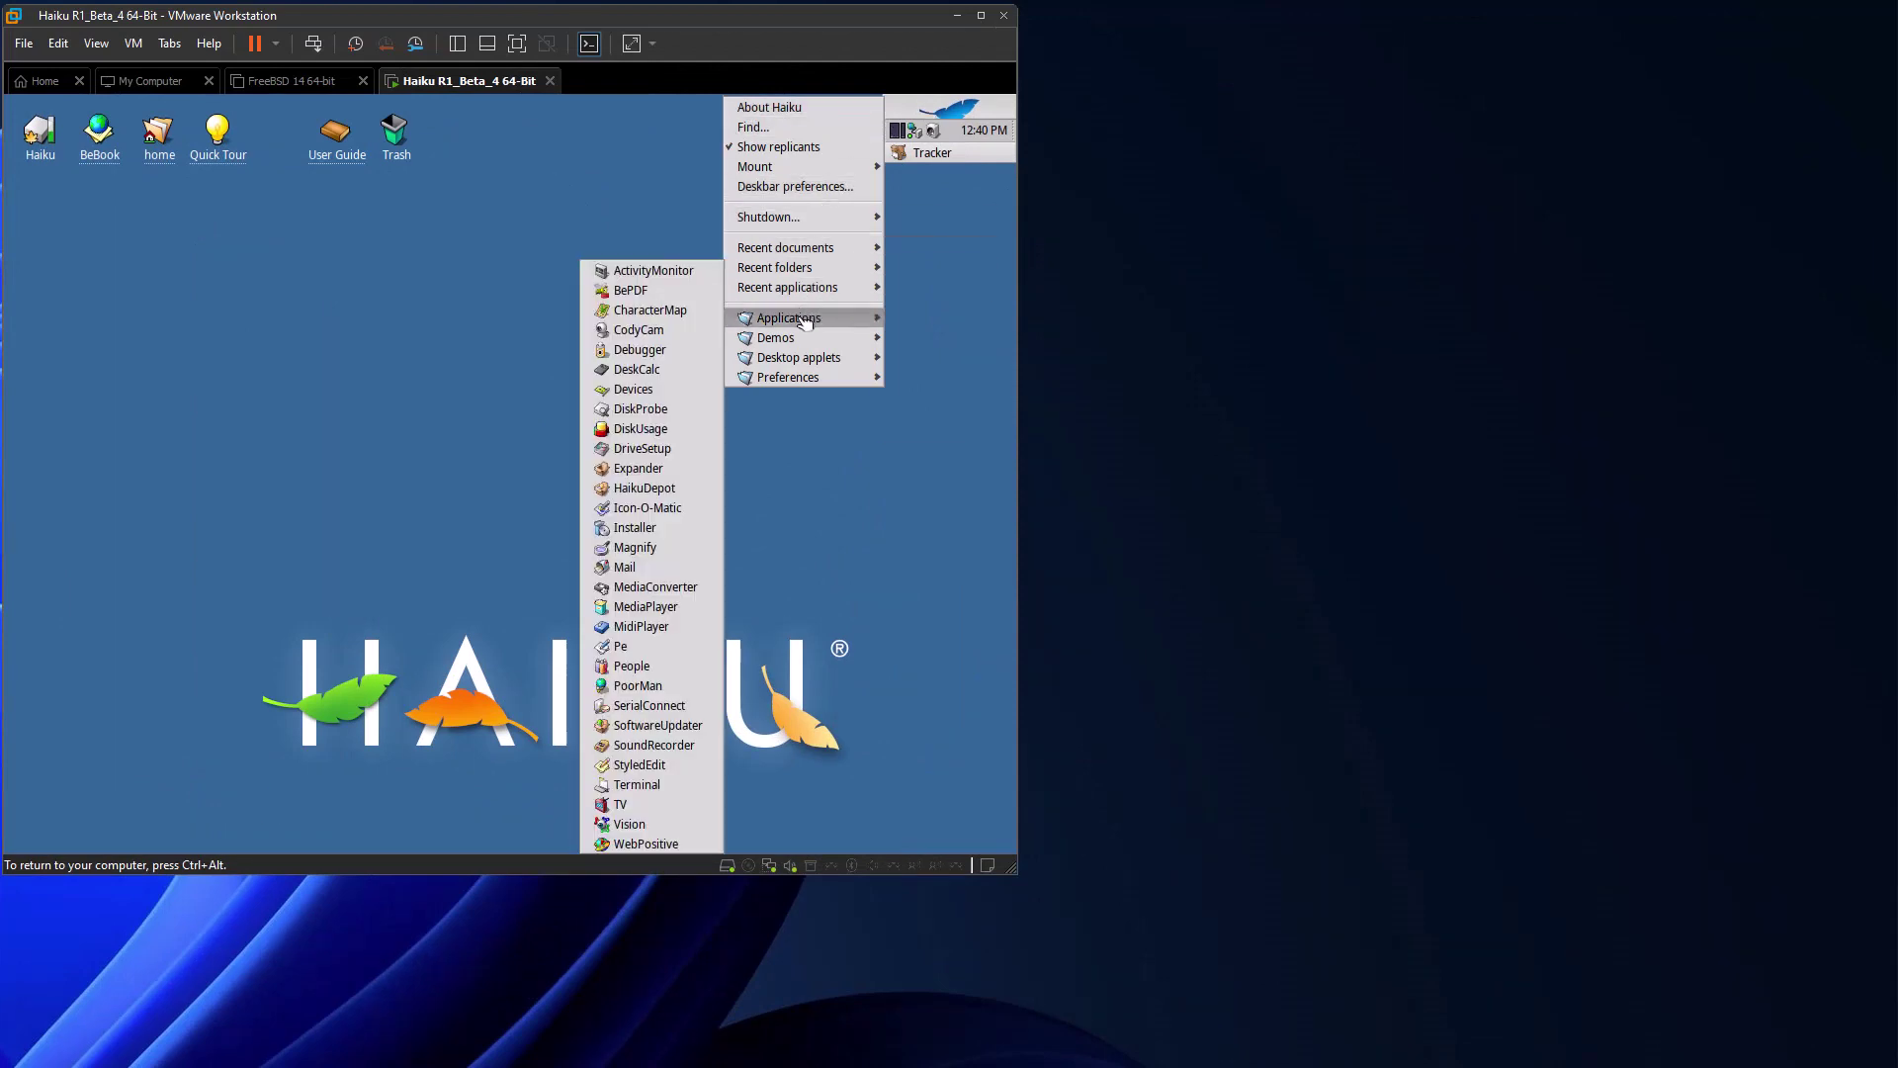
{"action": "left_click", "coordinate": [645, 489]}
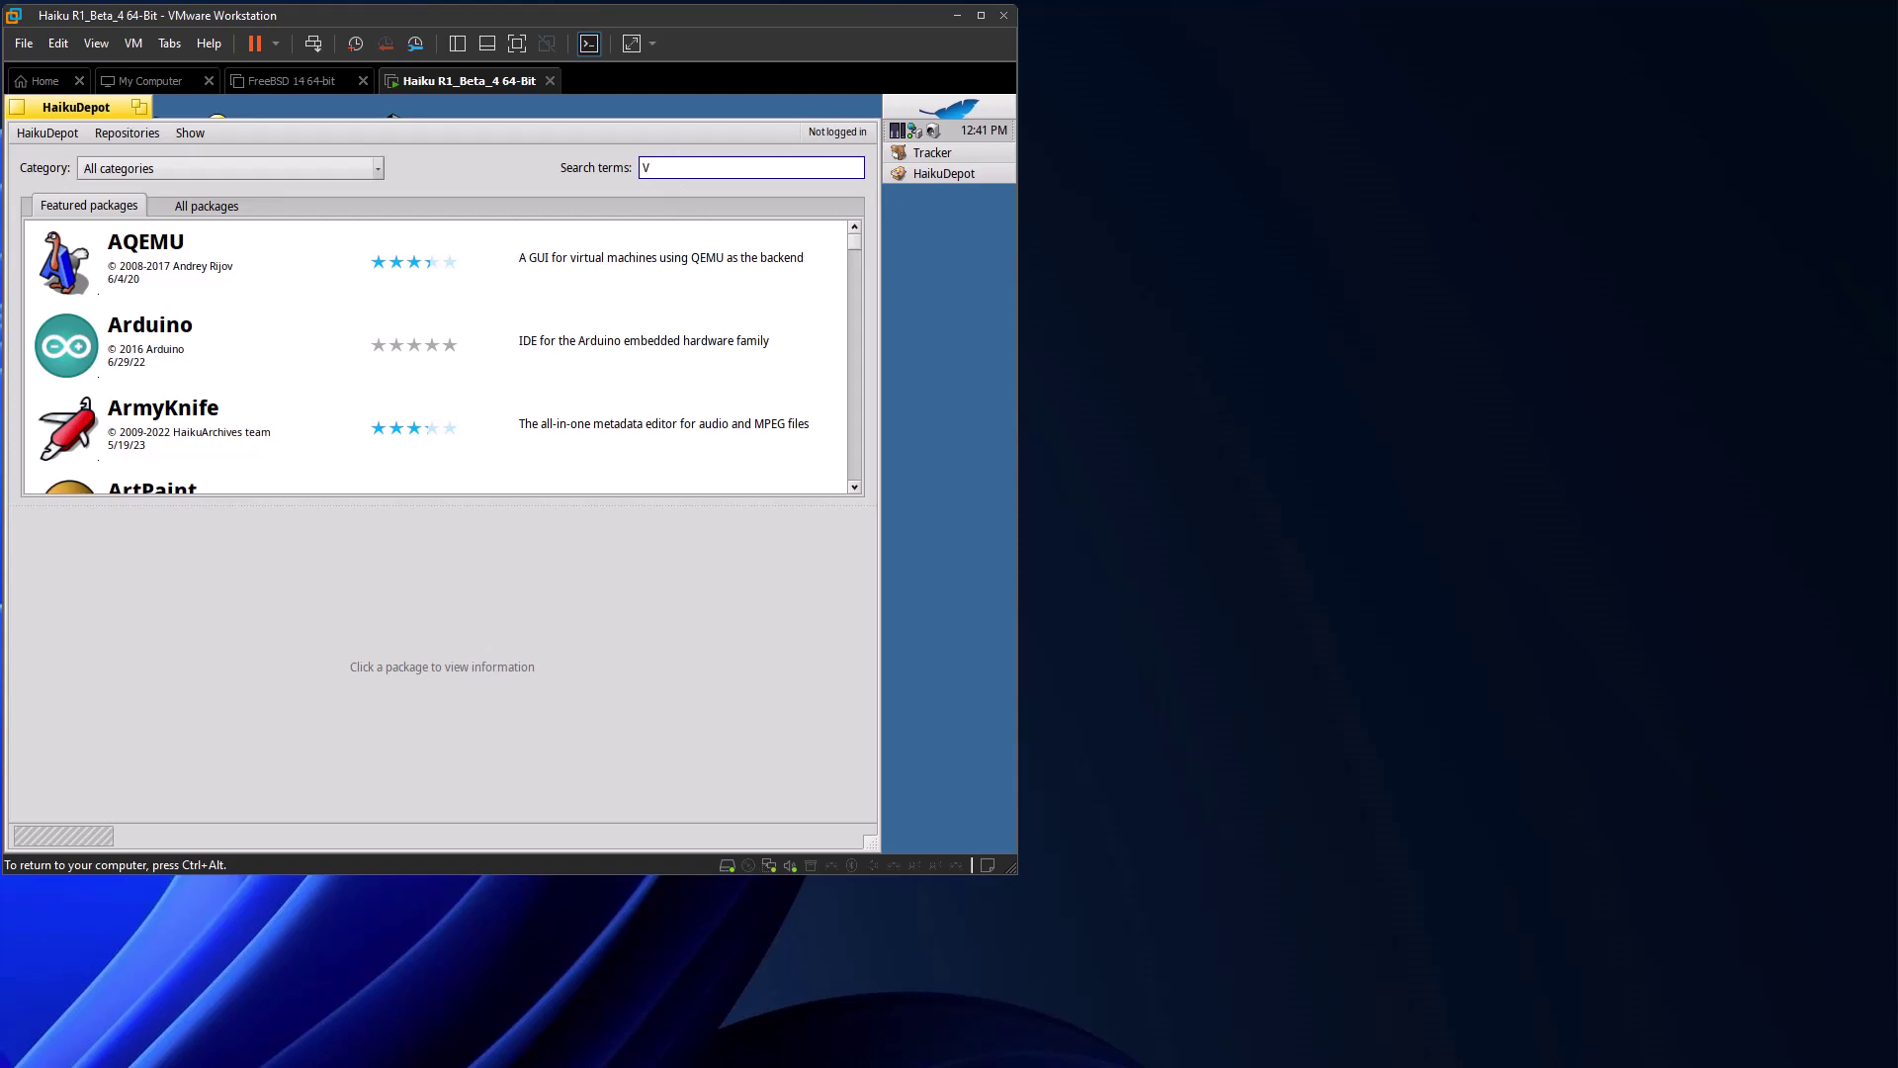
{"action": "type", "text": "MWare"}
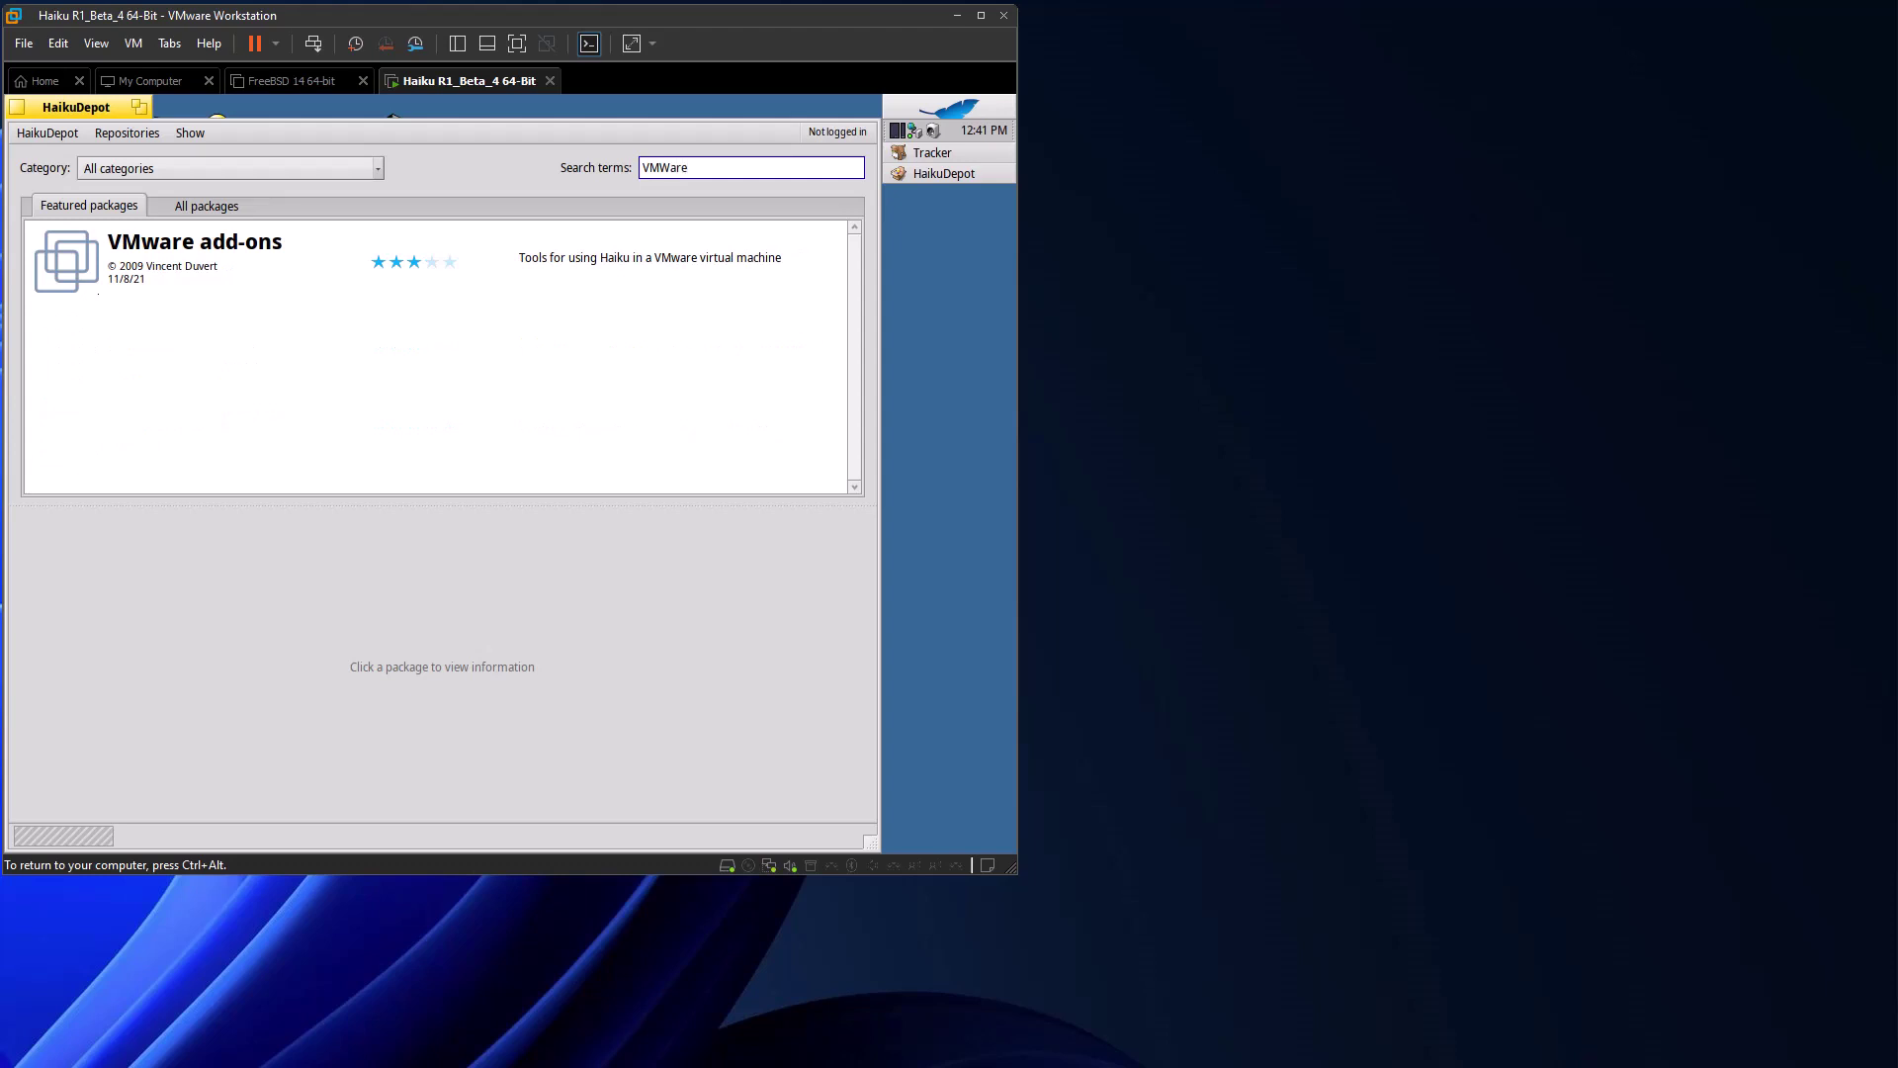
{"action": "left_click", "coordinate": [156, 269]}
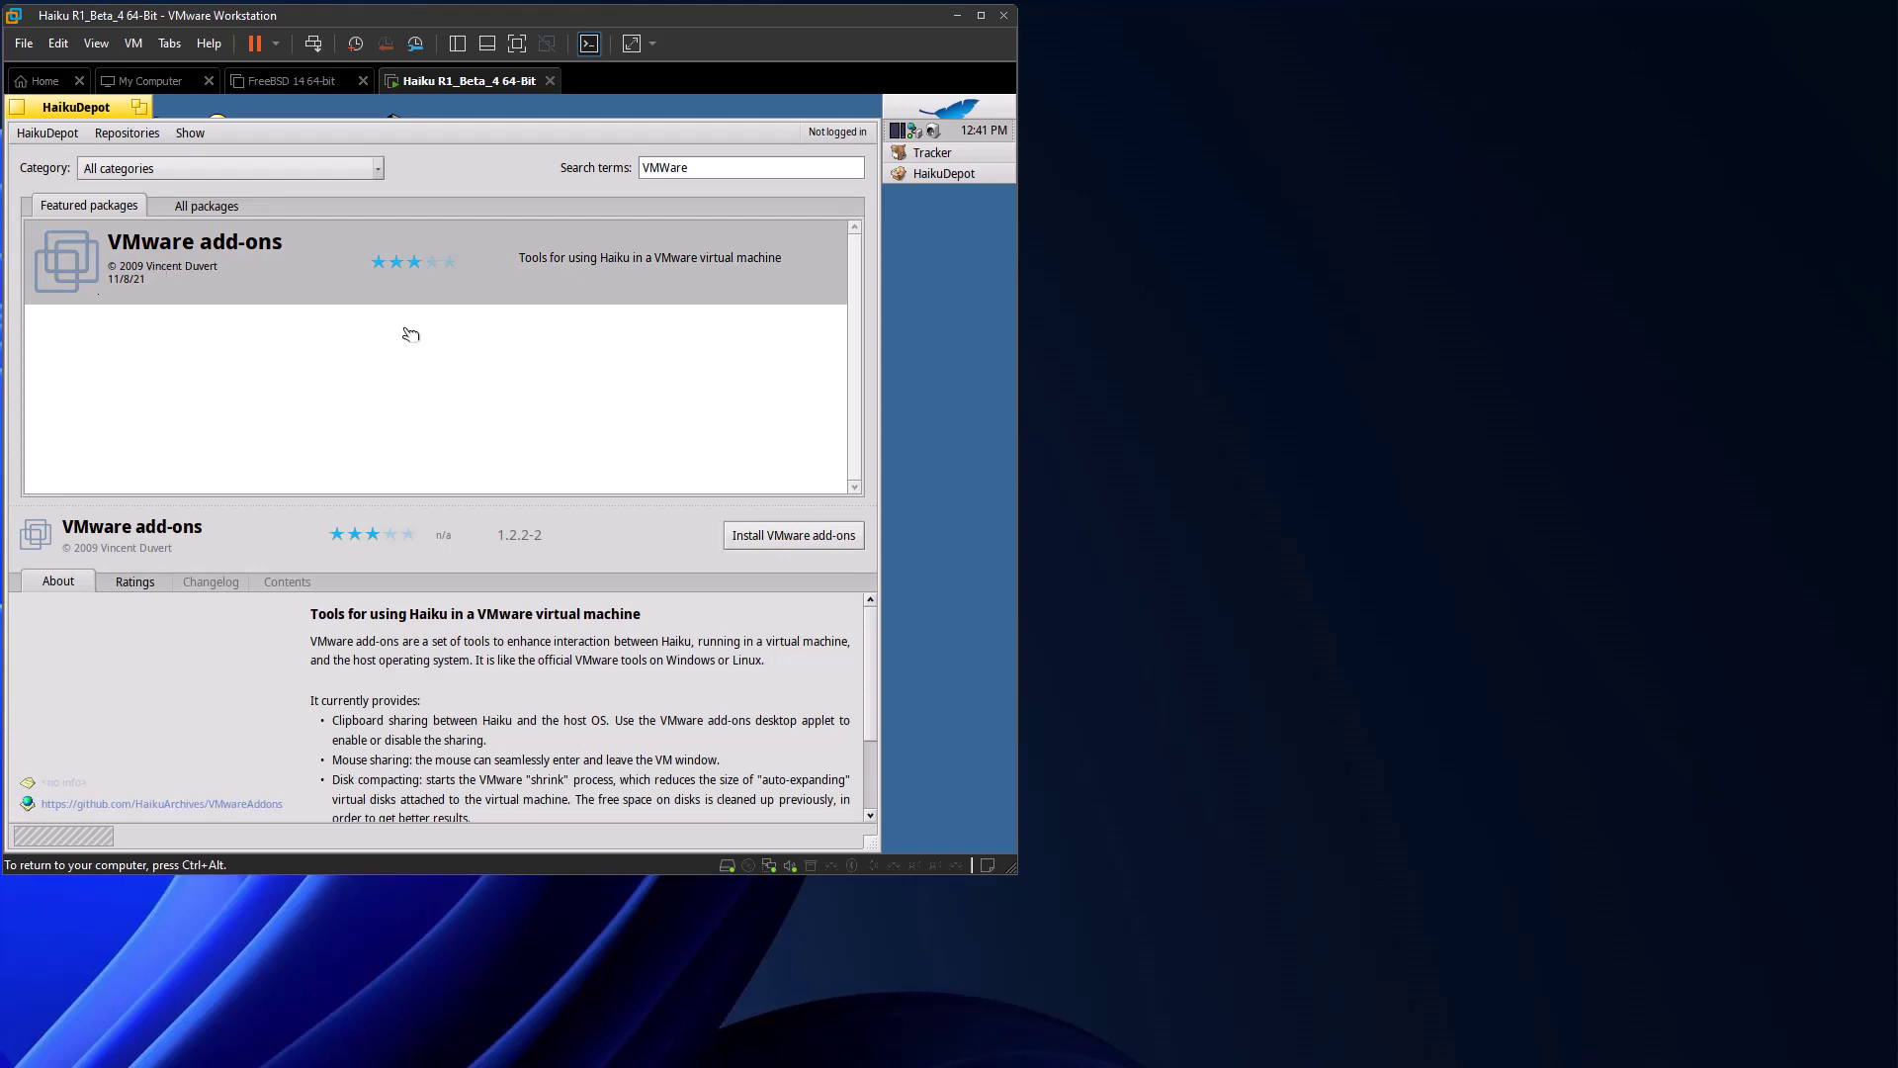
{"action": "left_click", "coordinate": [770, 542]}
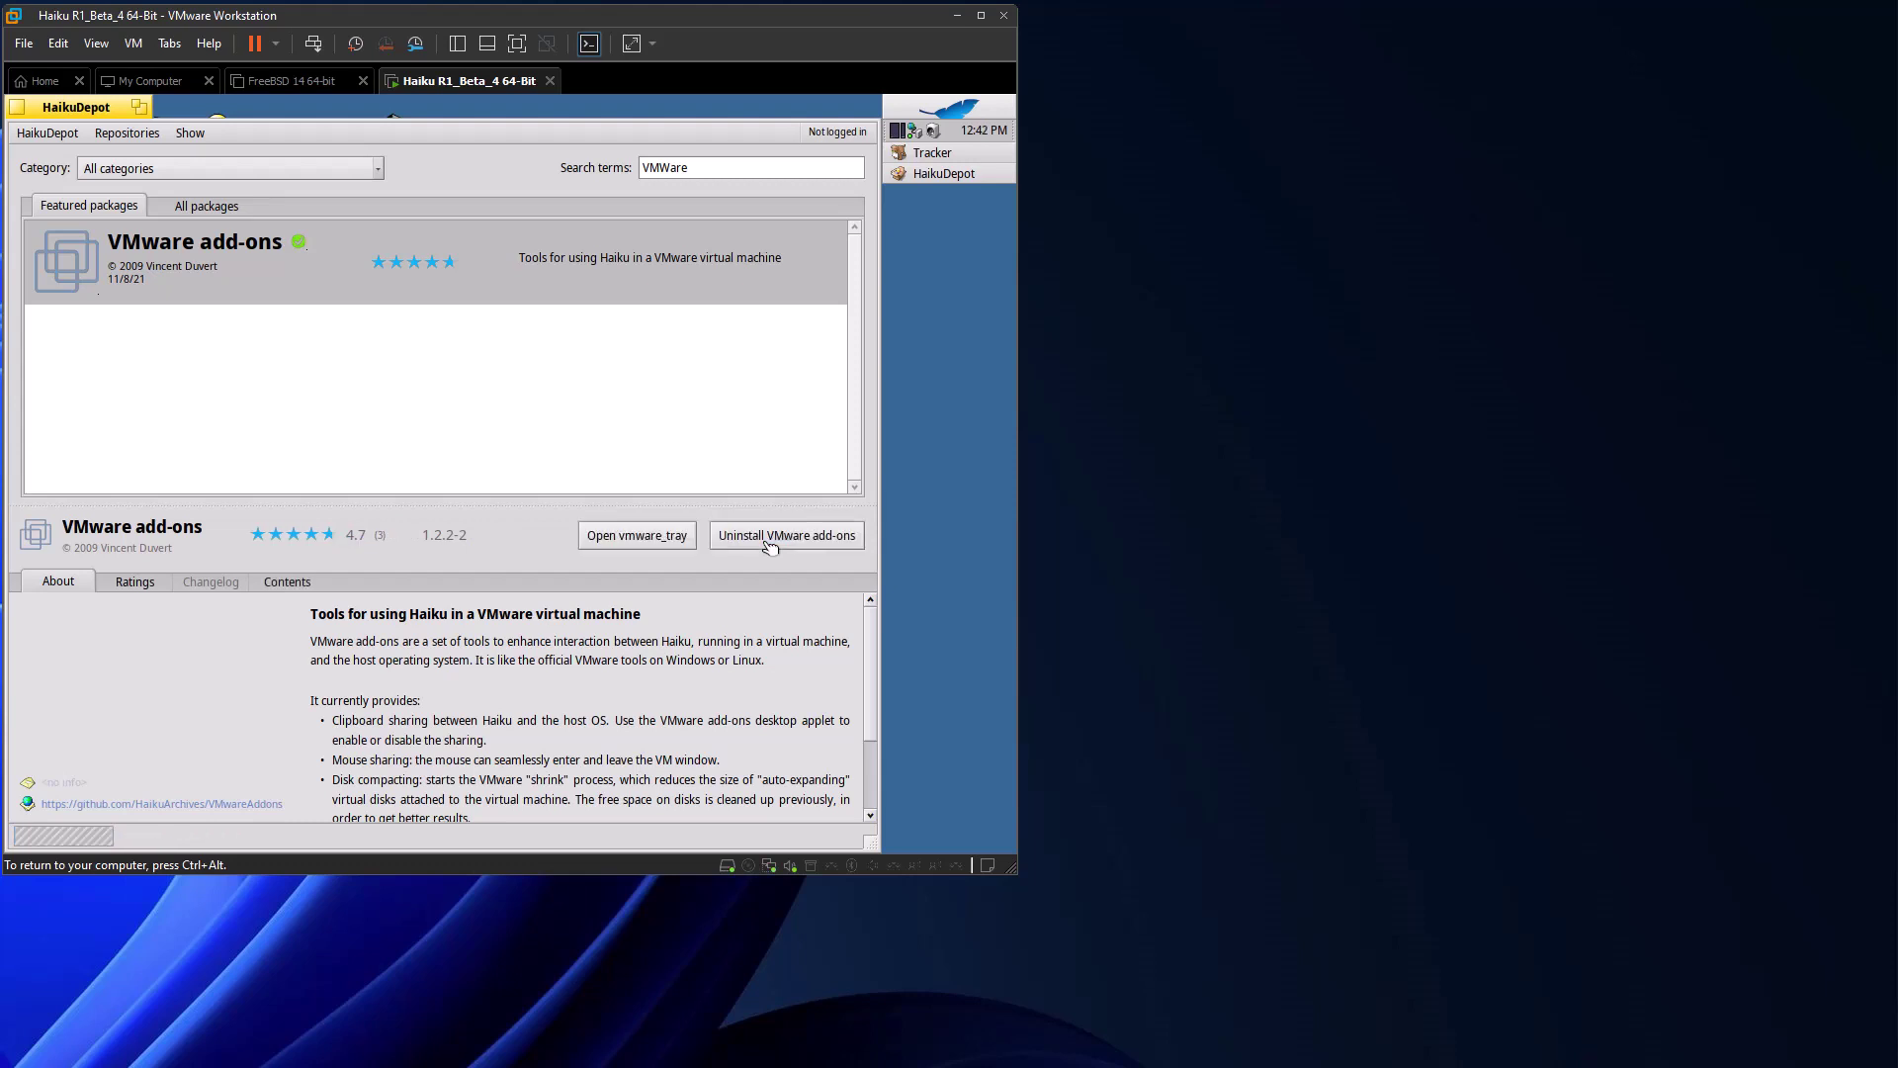
Start vmware_tray from the VMware add-ons package page and close HaikuDepot.
{"action": "left_click", "coordinate": [618, 538]}
{"action": "left_click", "coordinate": [618, 539]}
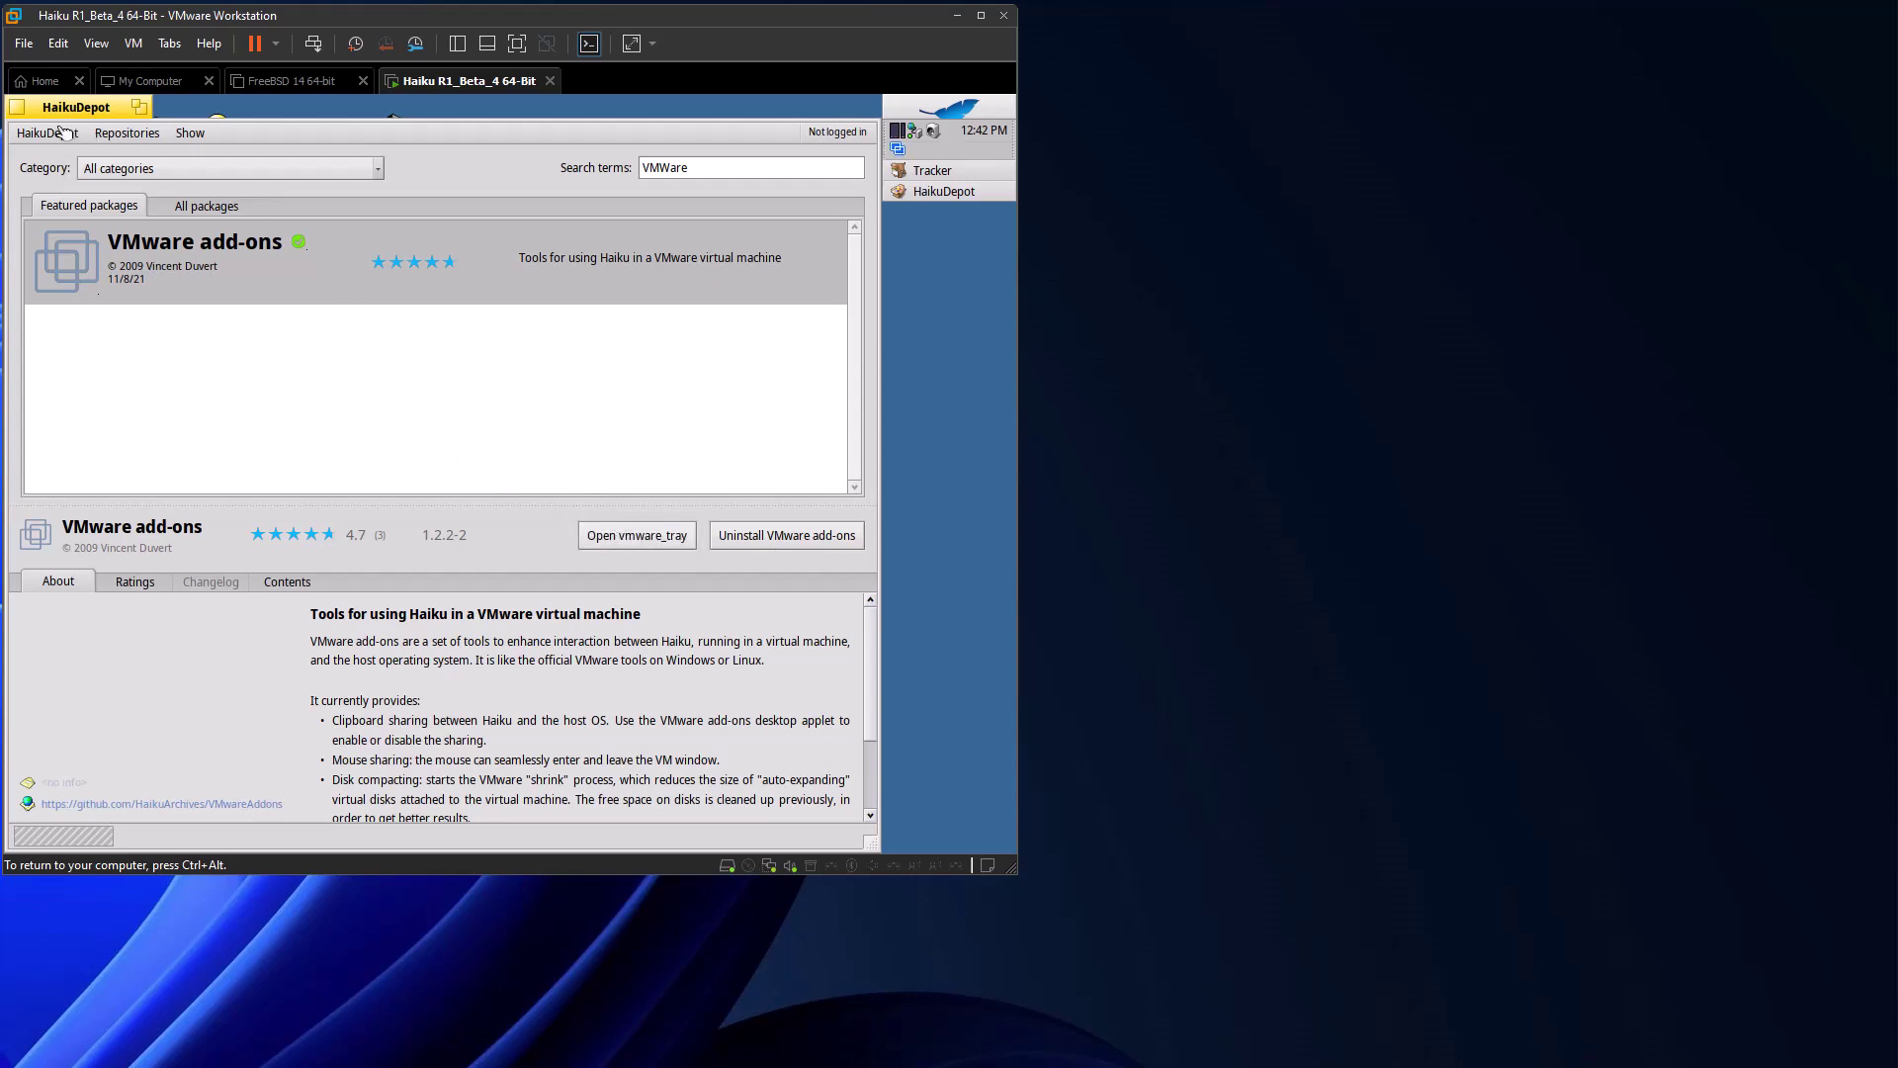
{"action": "left_click", "coordinate": [20, 107]}
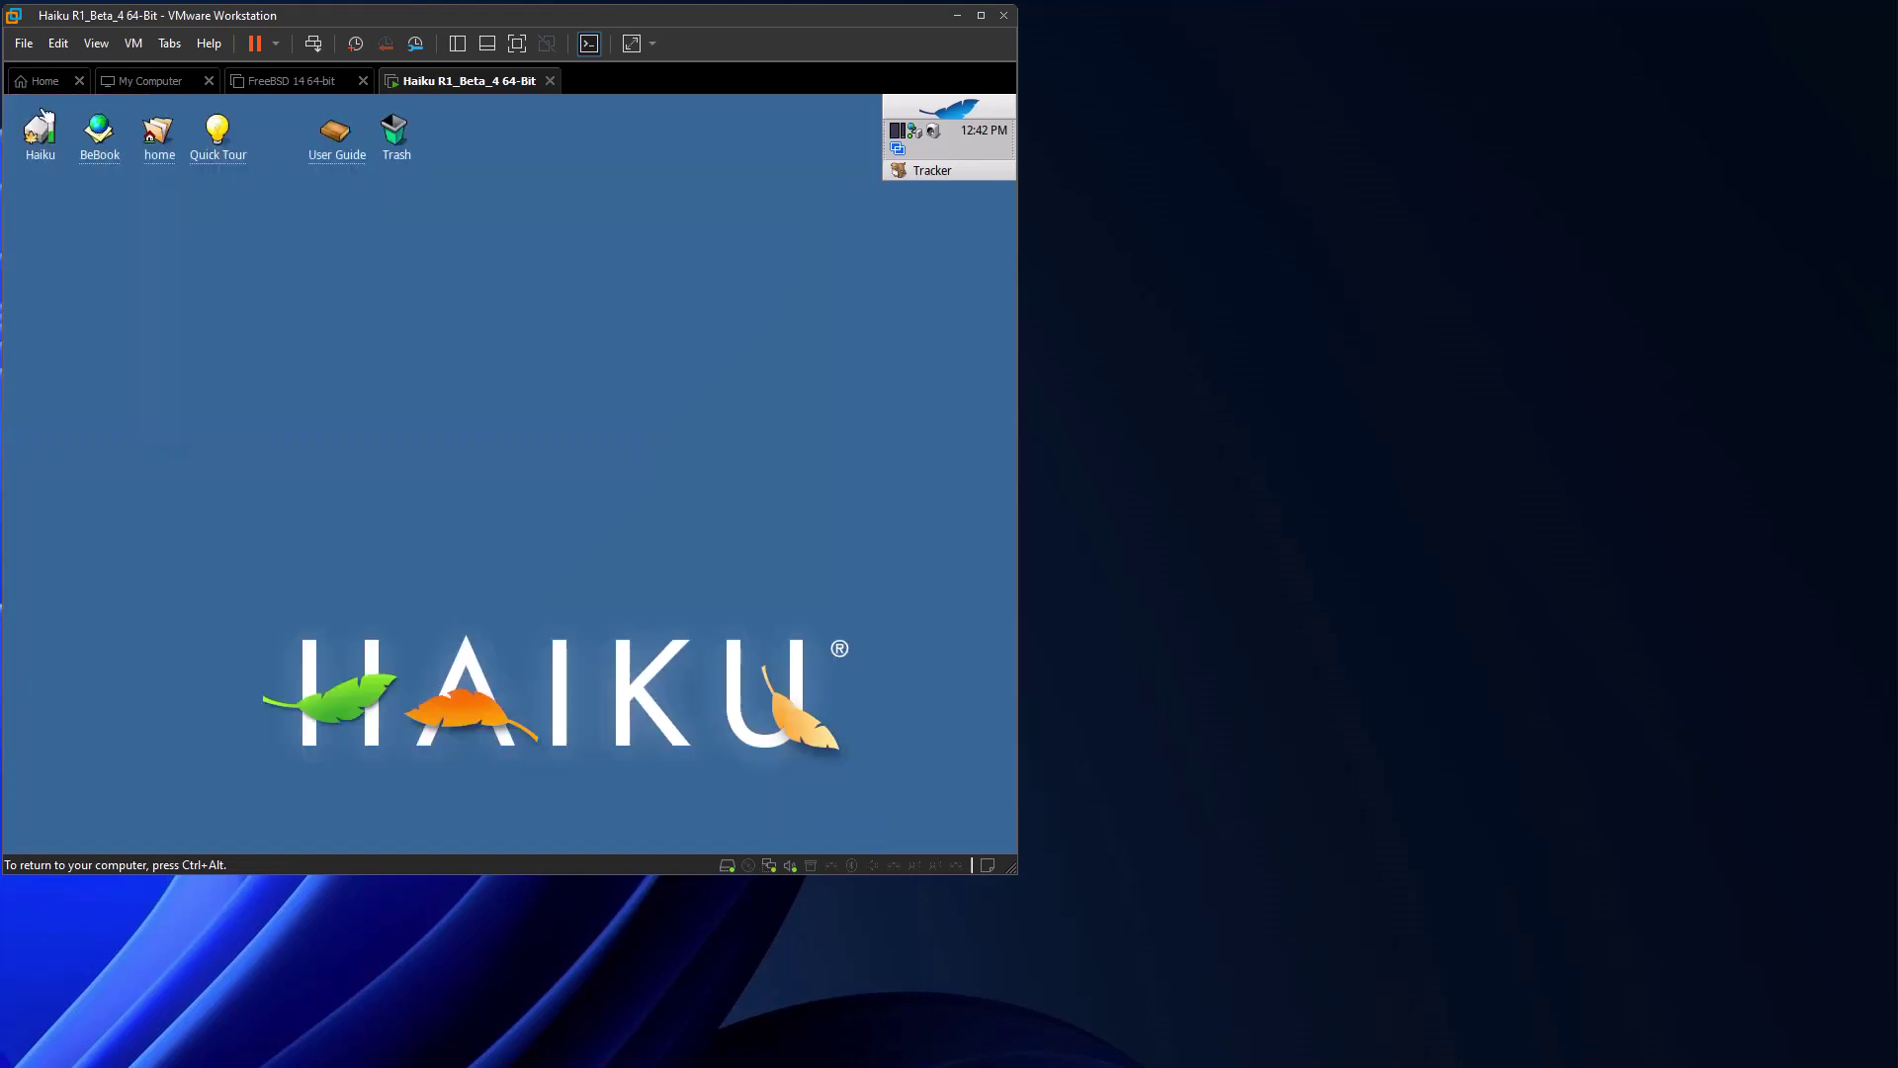
Check the VMware add-ons tray options, view the add-ons' version information and close it.
{"action": "left_click", "coordinate": [901, 150]}
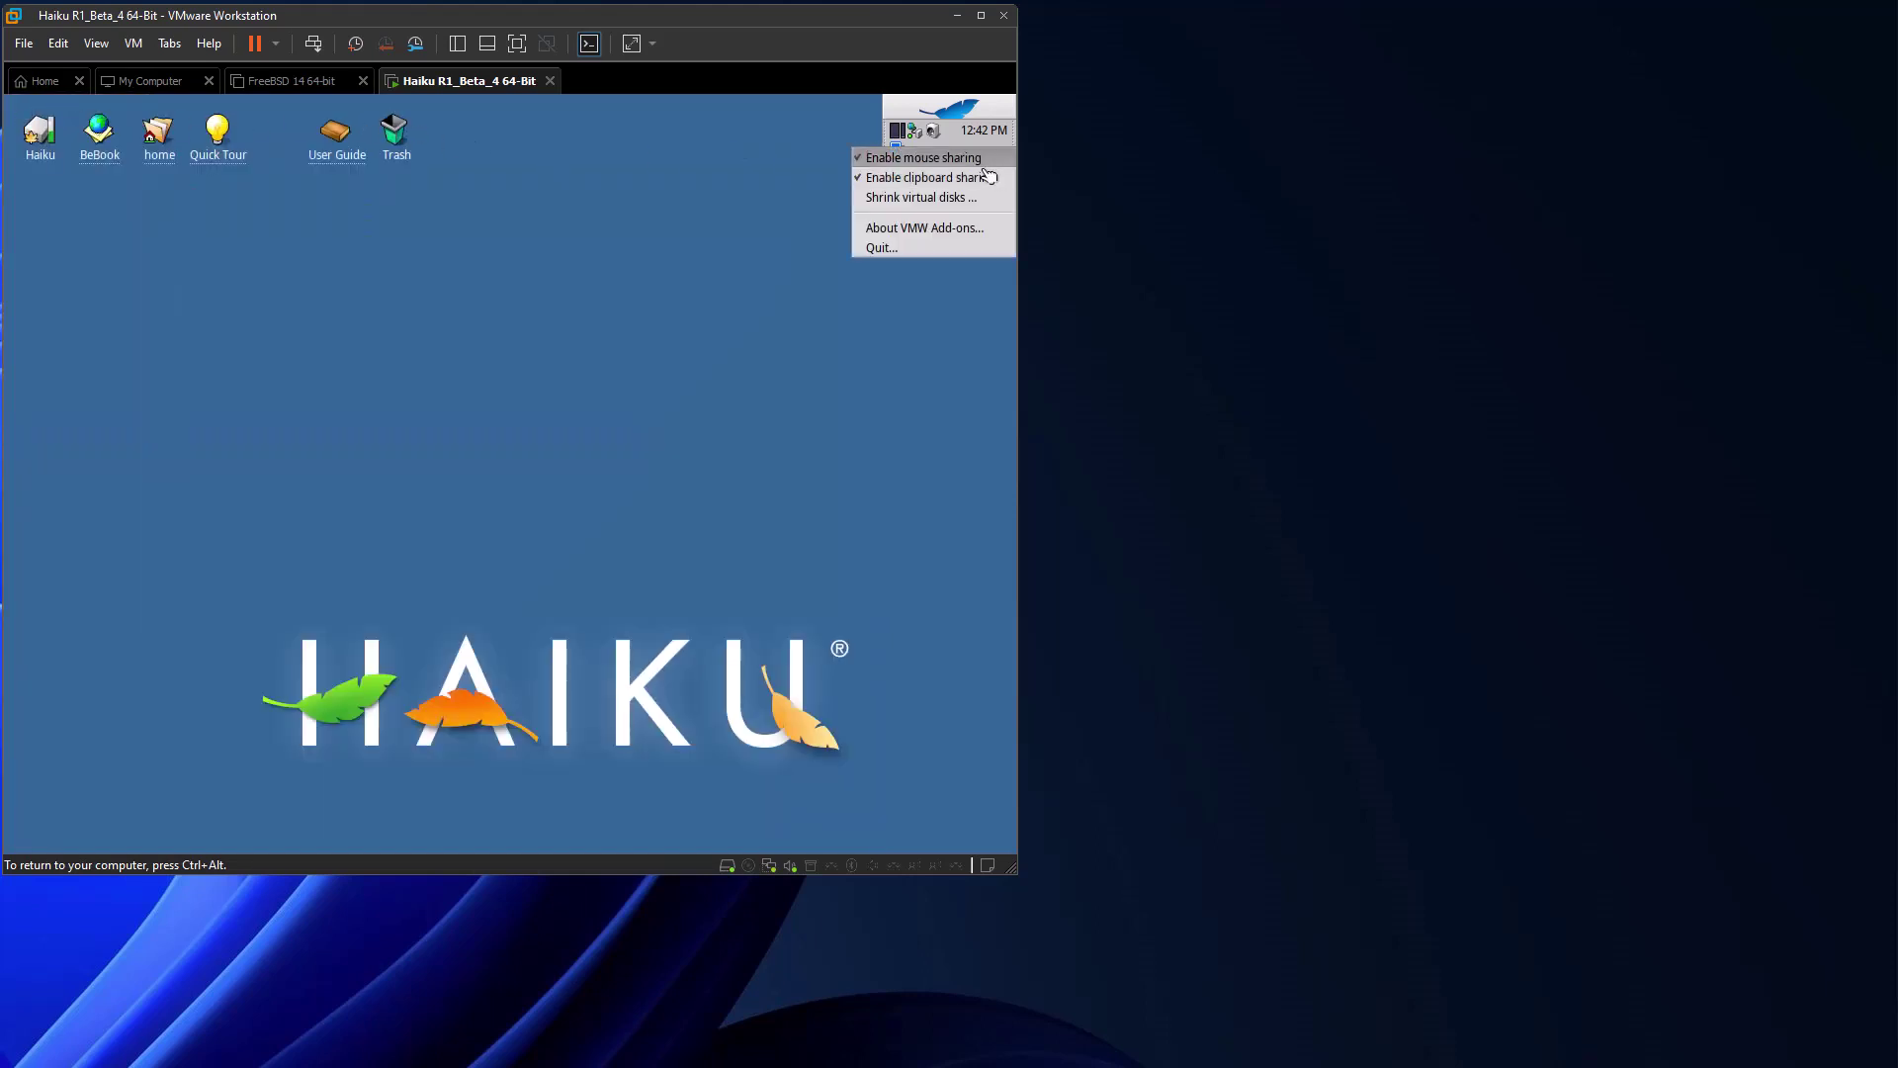
{"action": "left_click", "coordinate": [974, 228]}
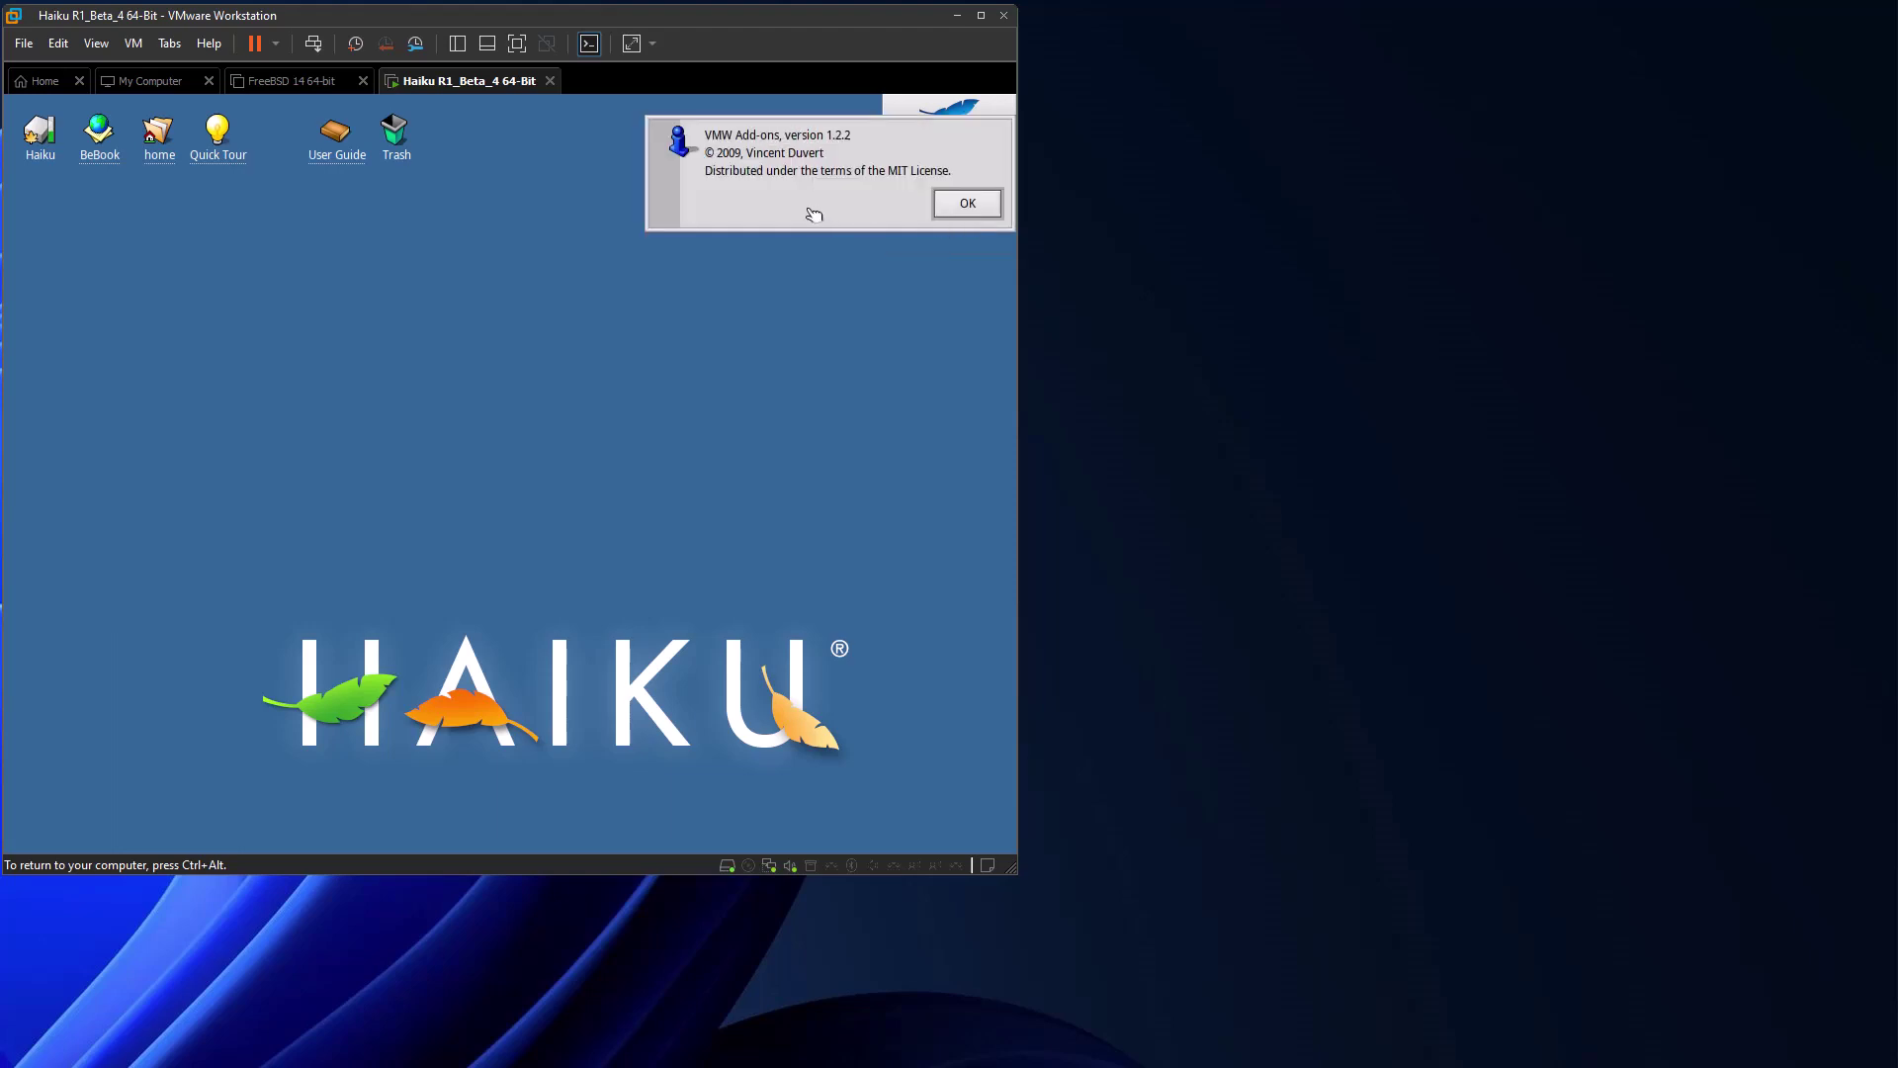
{"action": "left_click", "coordinate": [965, 210]}
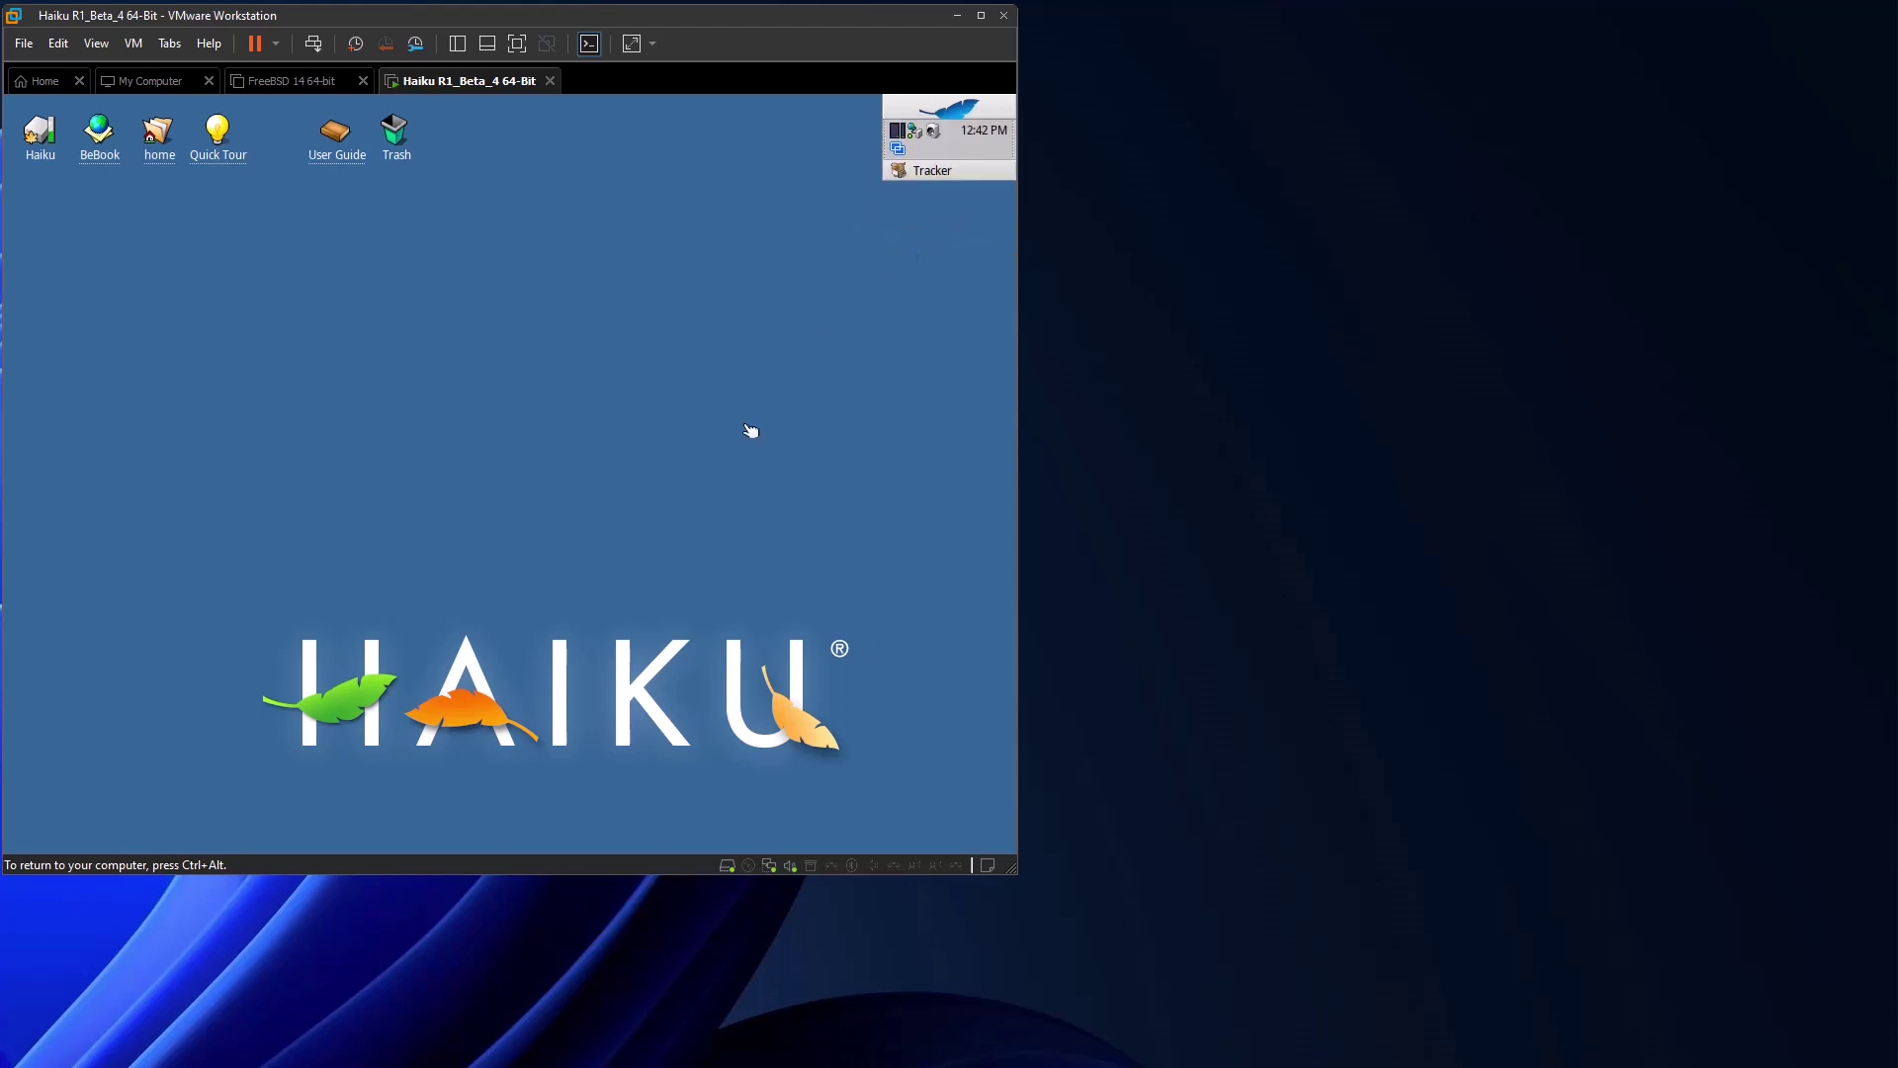
Check the display driver in the Screen preferences and close them.
{"action": "left_click", "coordinate": [973, 107]}
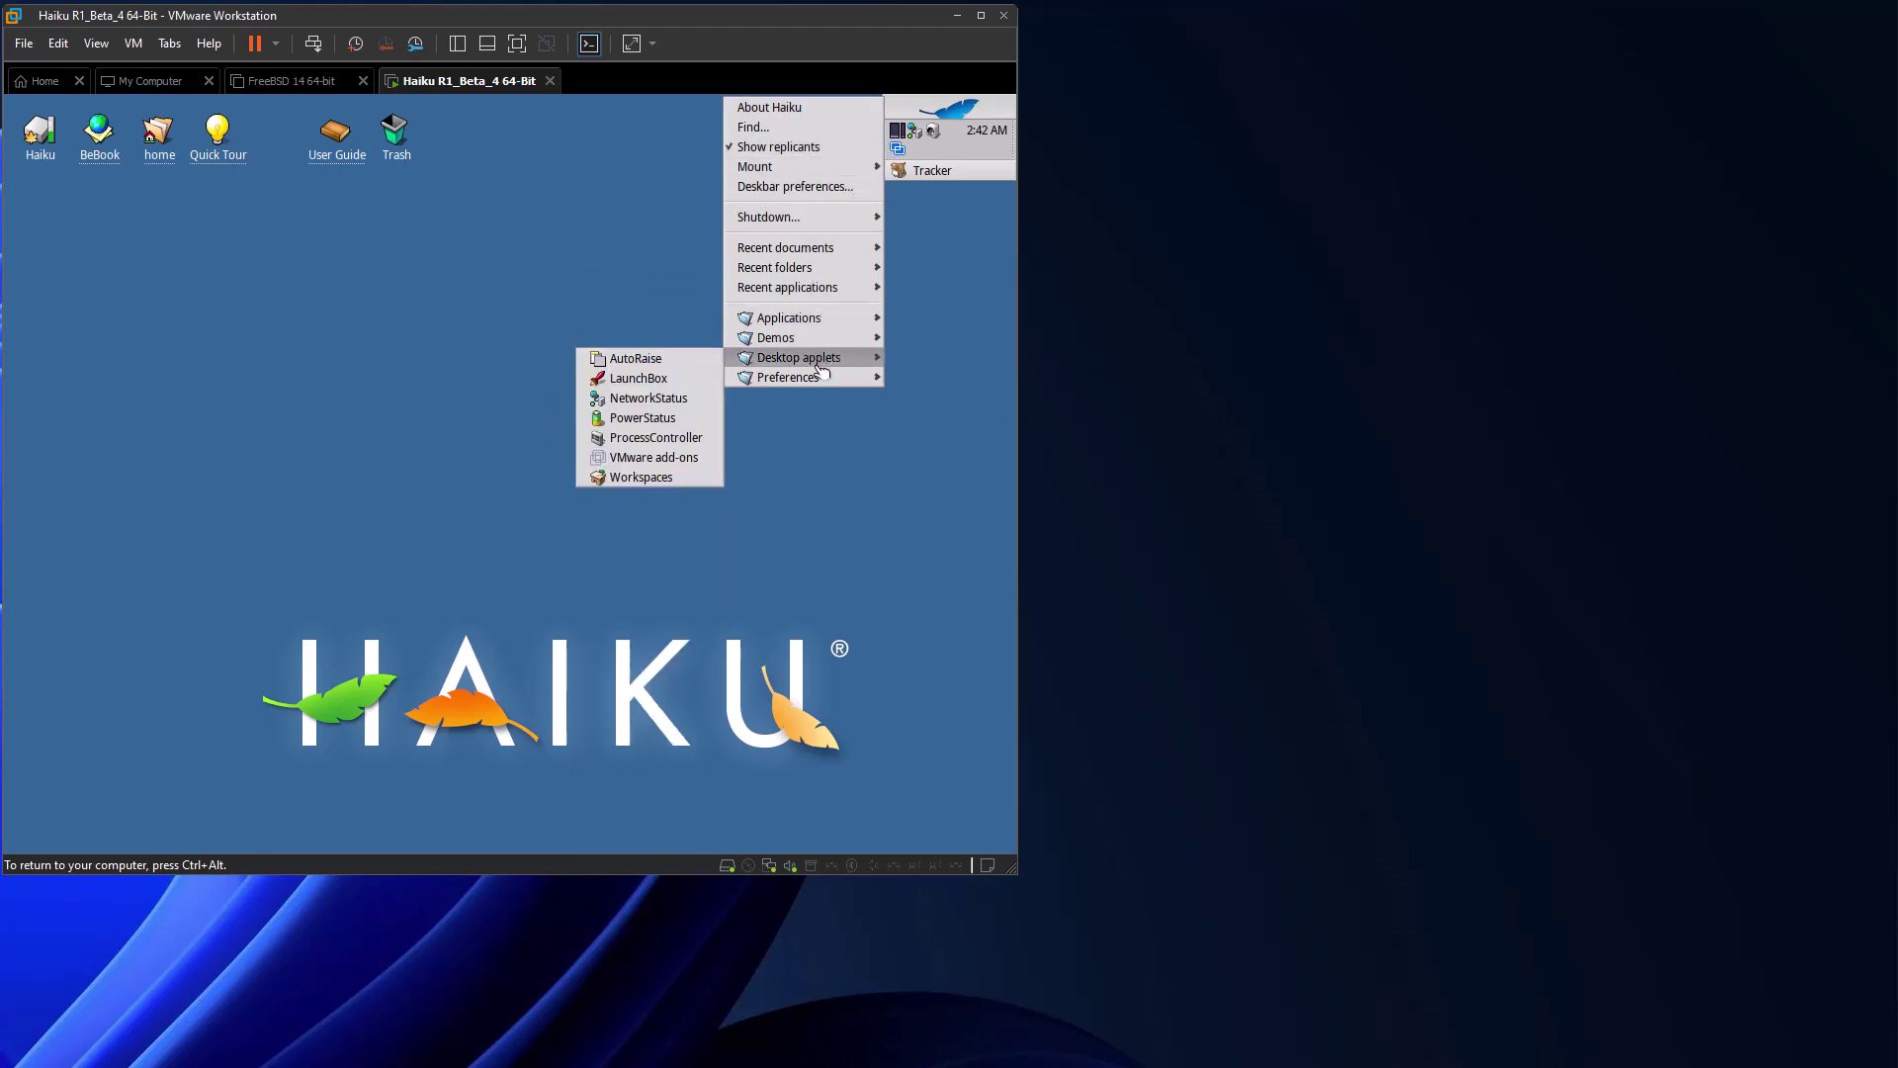
{"action": "mouse_move", "coordinate": [817, 376]}
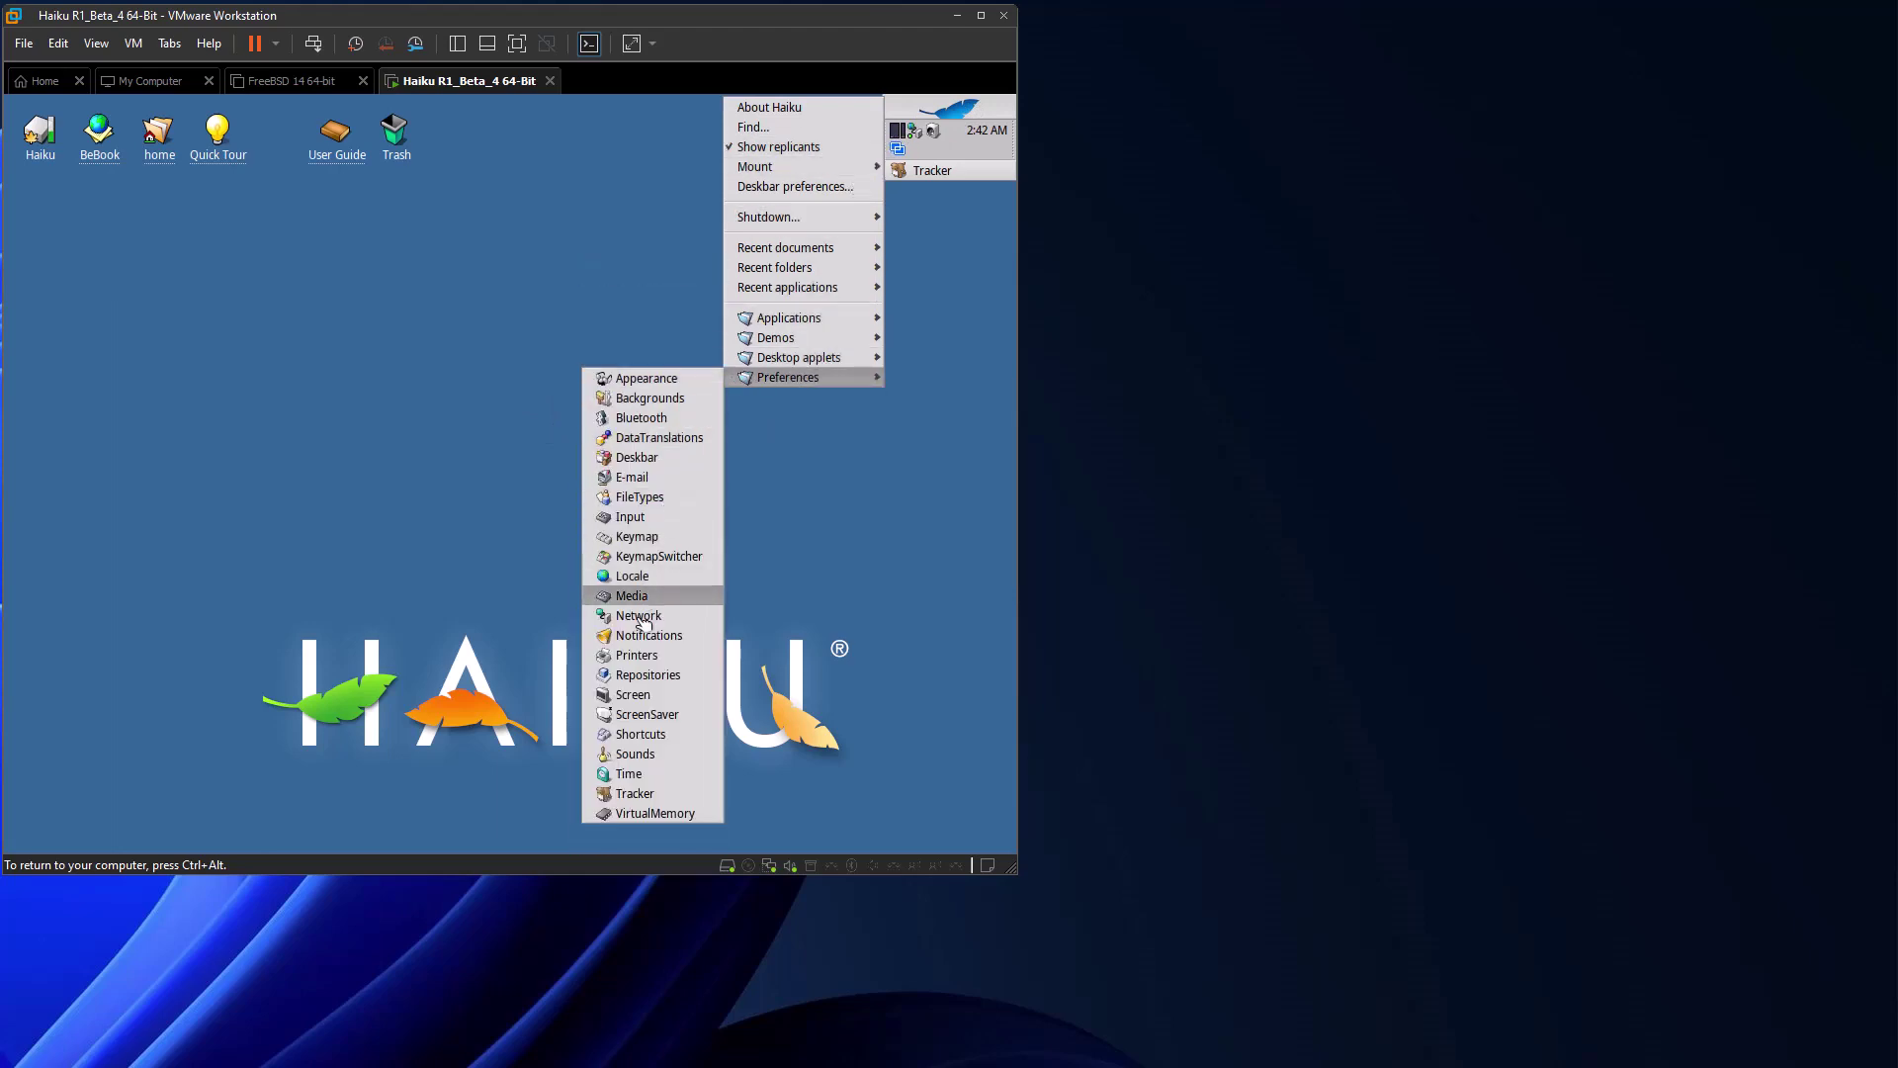
{"action": "left_click", "coordinate": [638, 695]}
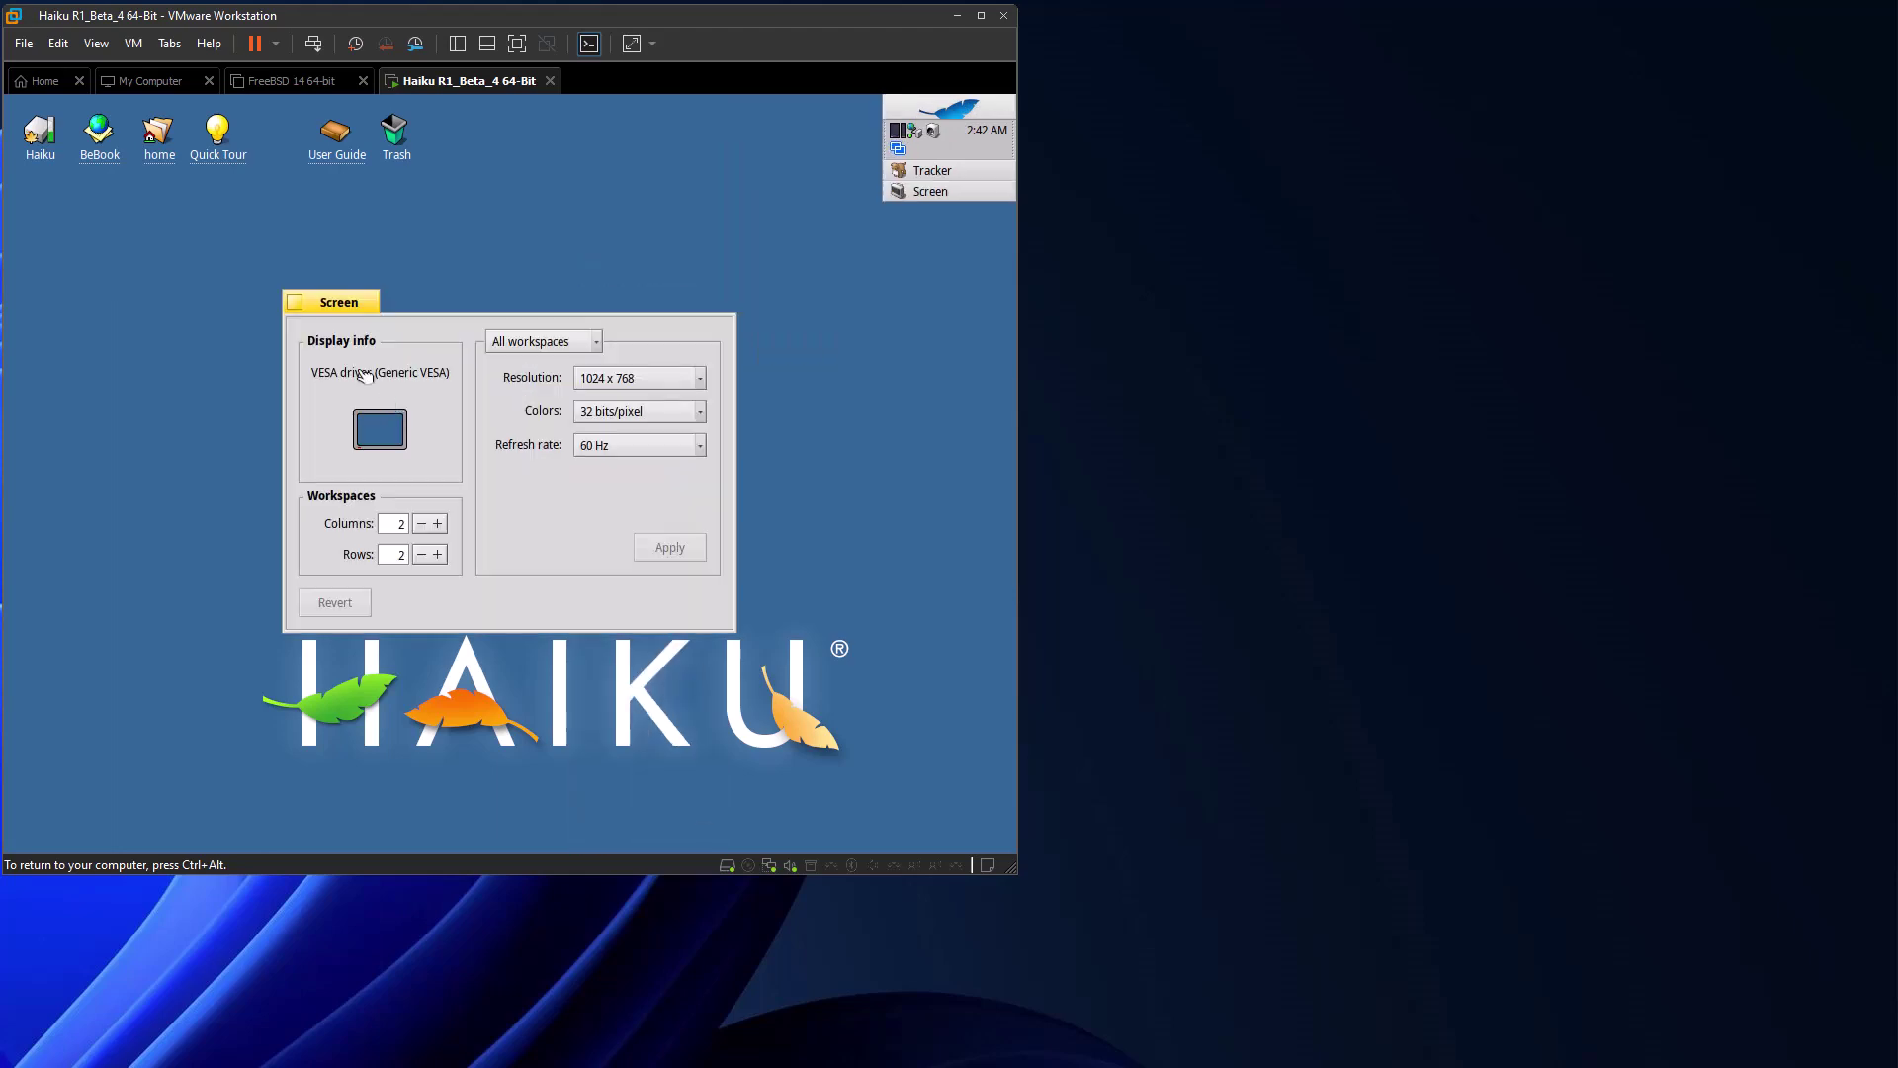
{"action": "left_click", "coordinate": [299, 305]}
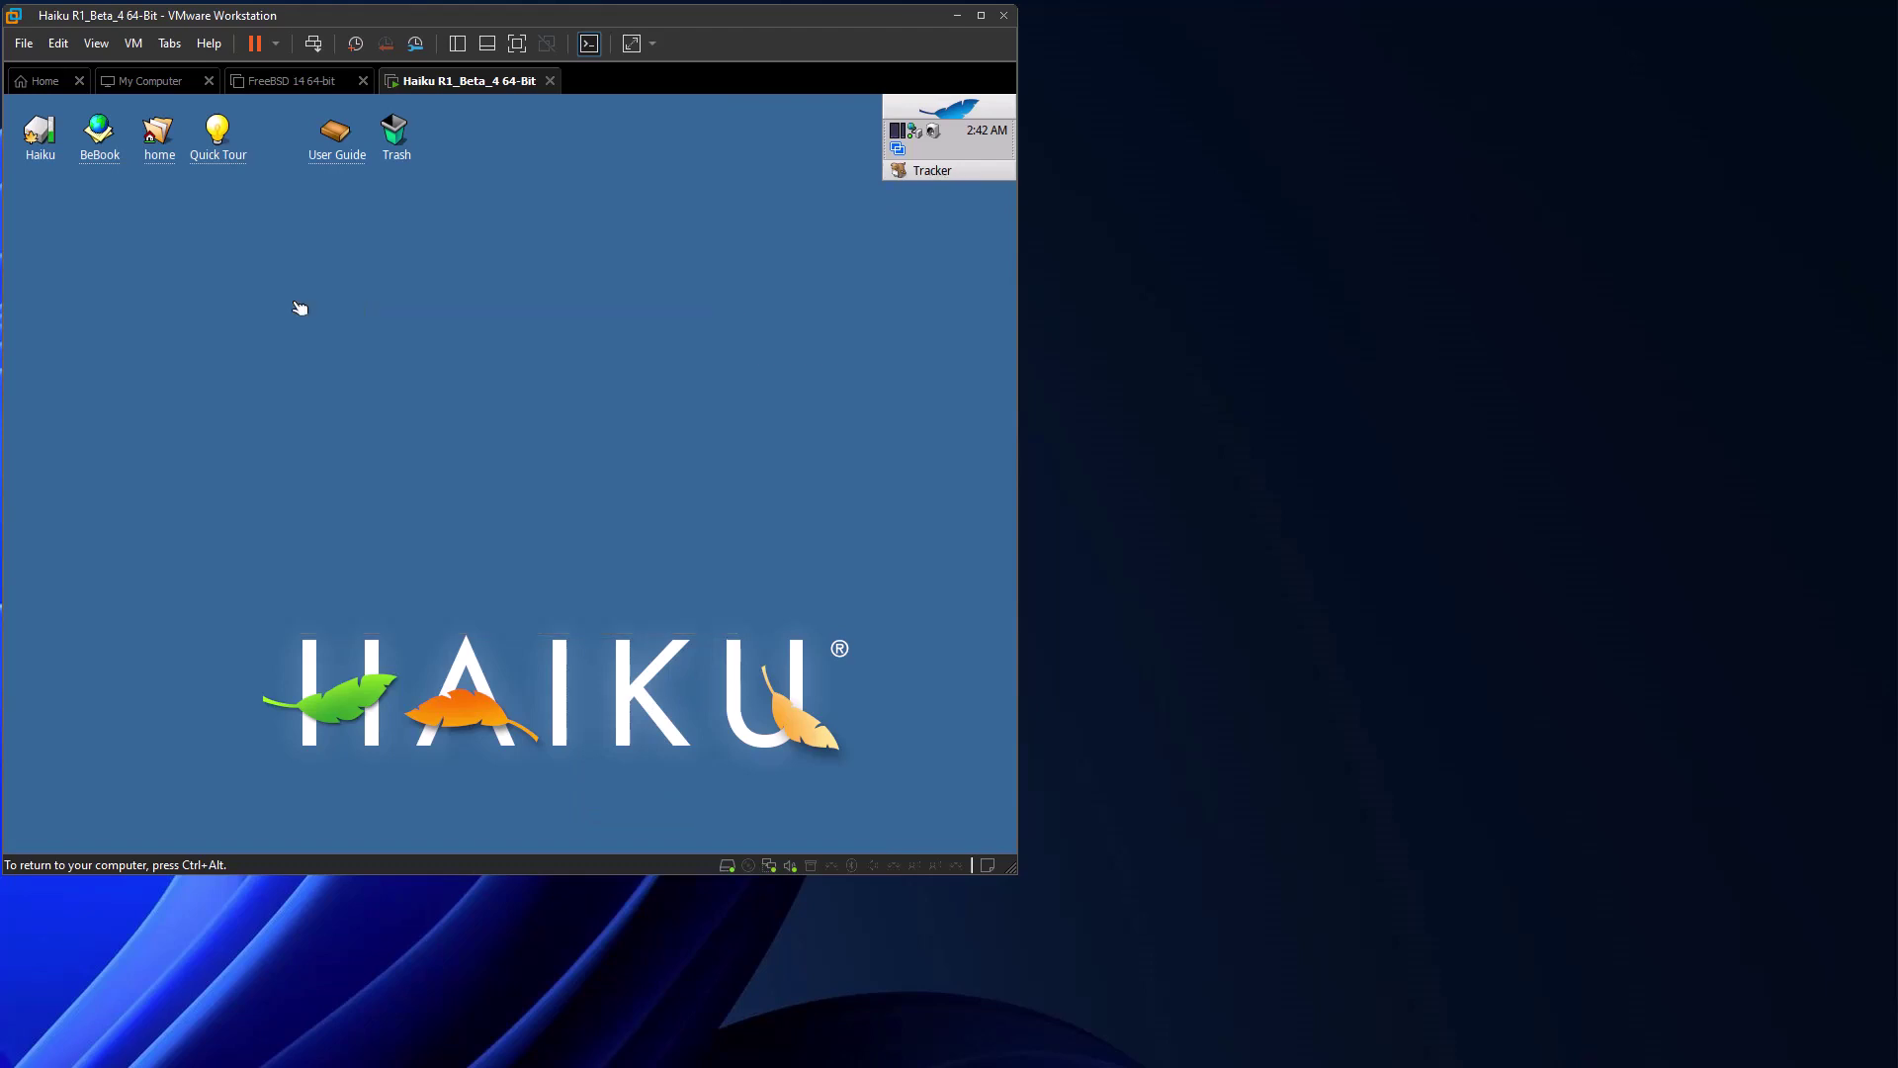
Power off Haiku, start the virtual machine again and direct input to its desktop.
{"action": "left_click", "coordinate": [957, 115]}
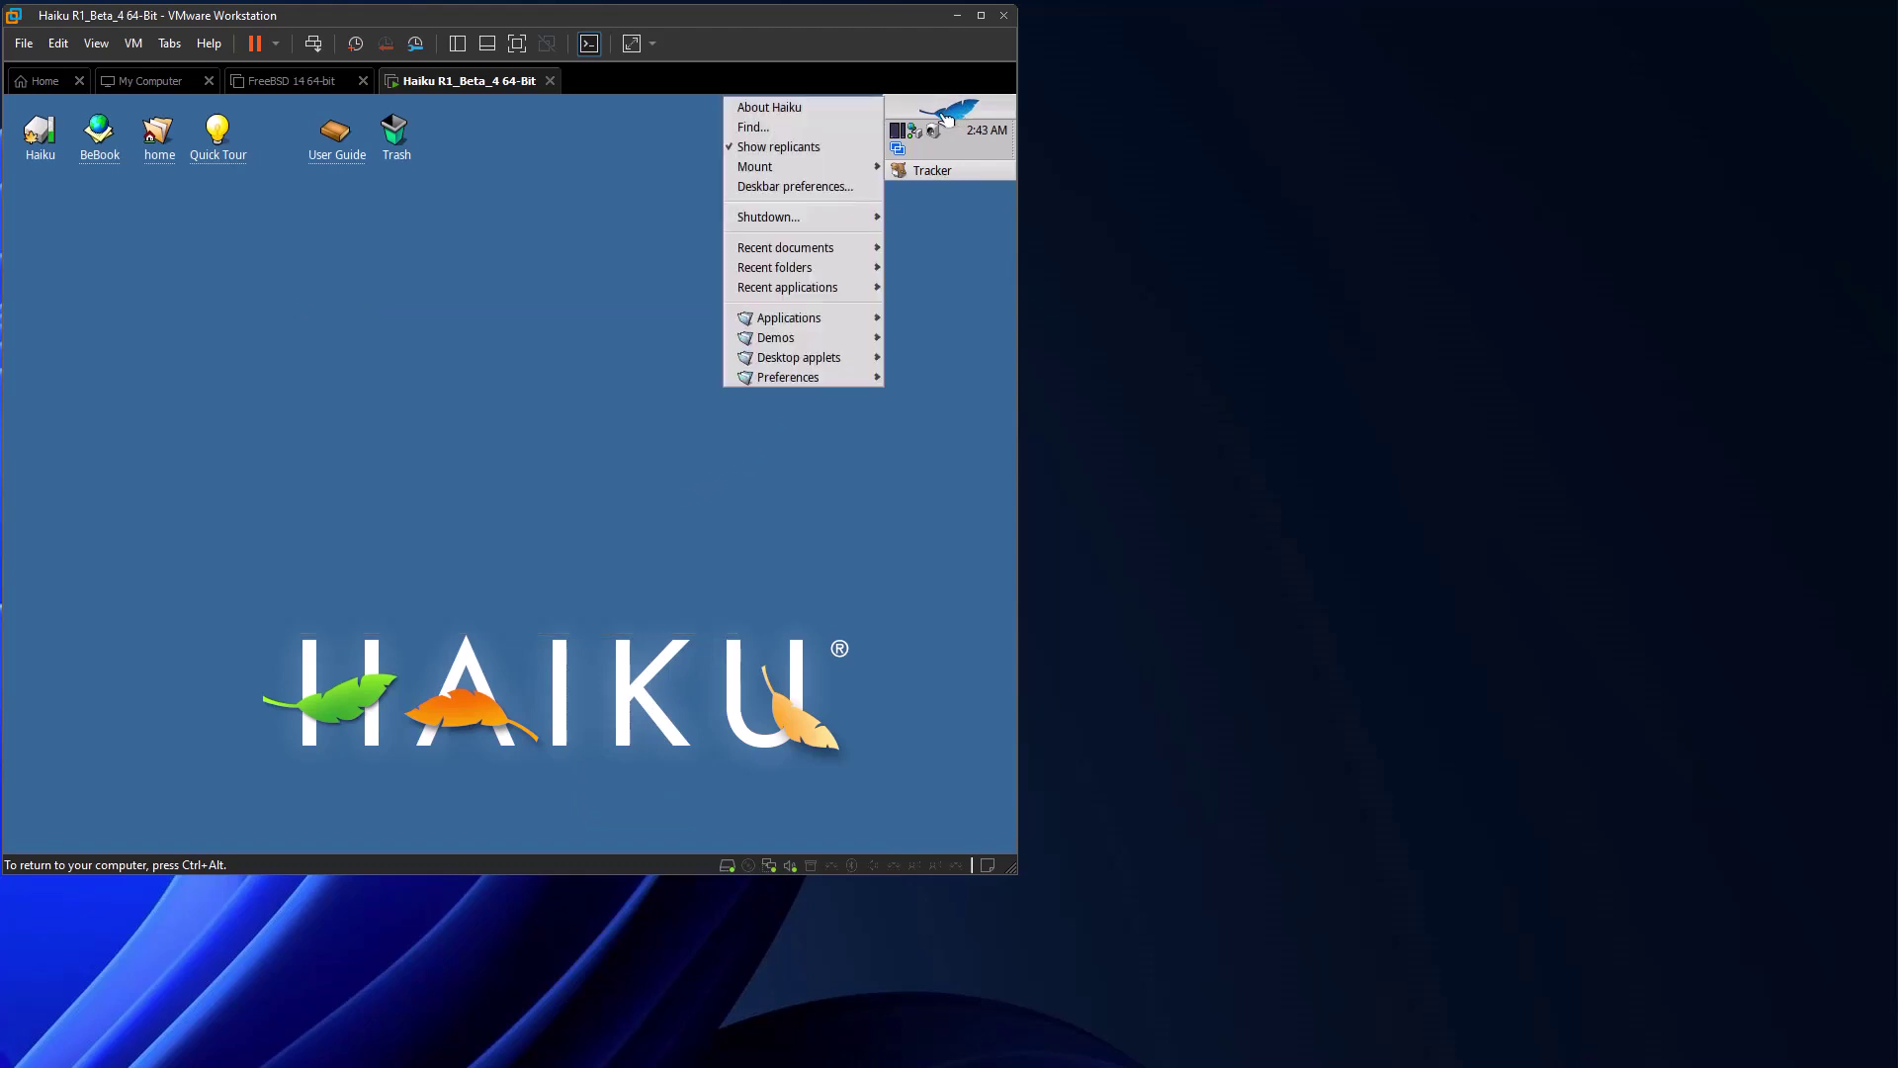
{"action": "mouse_move", "coordinate": [818, 220]}
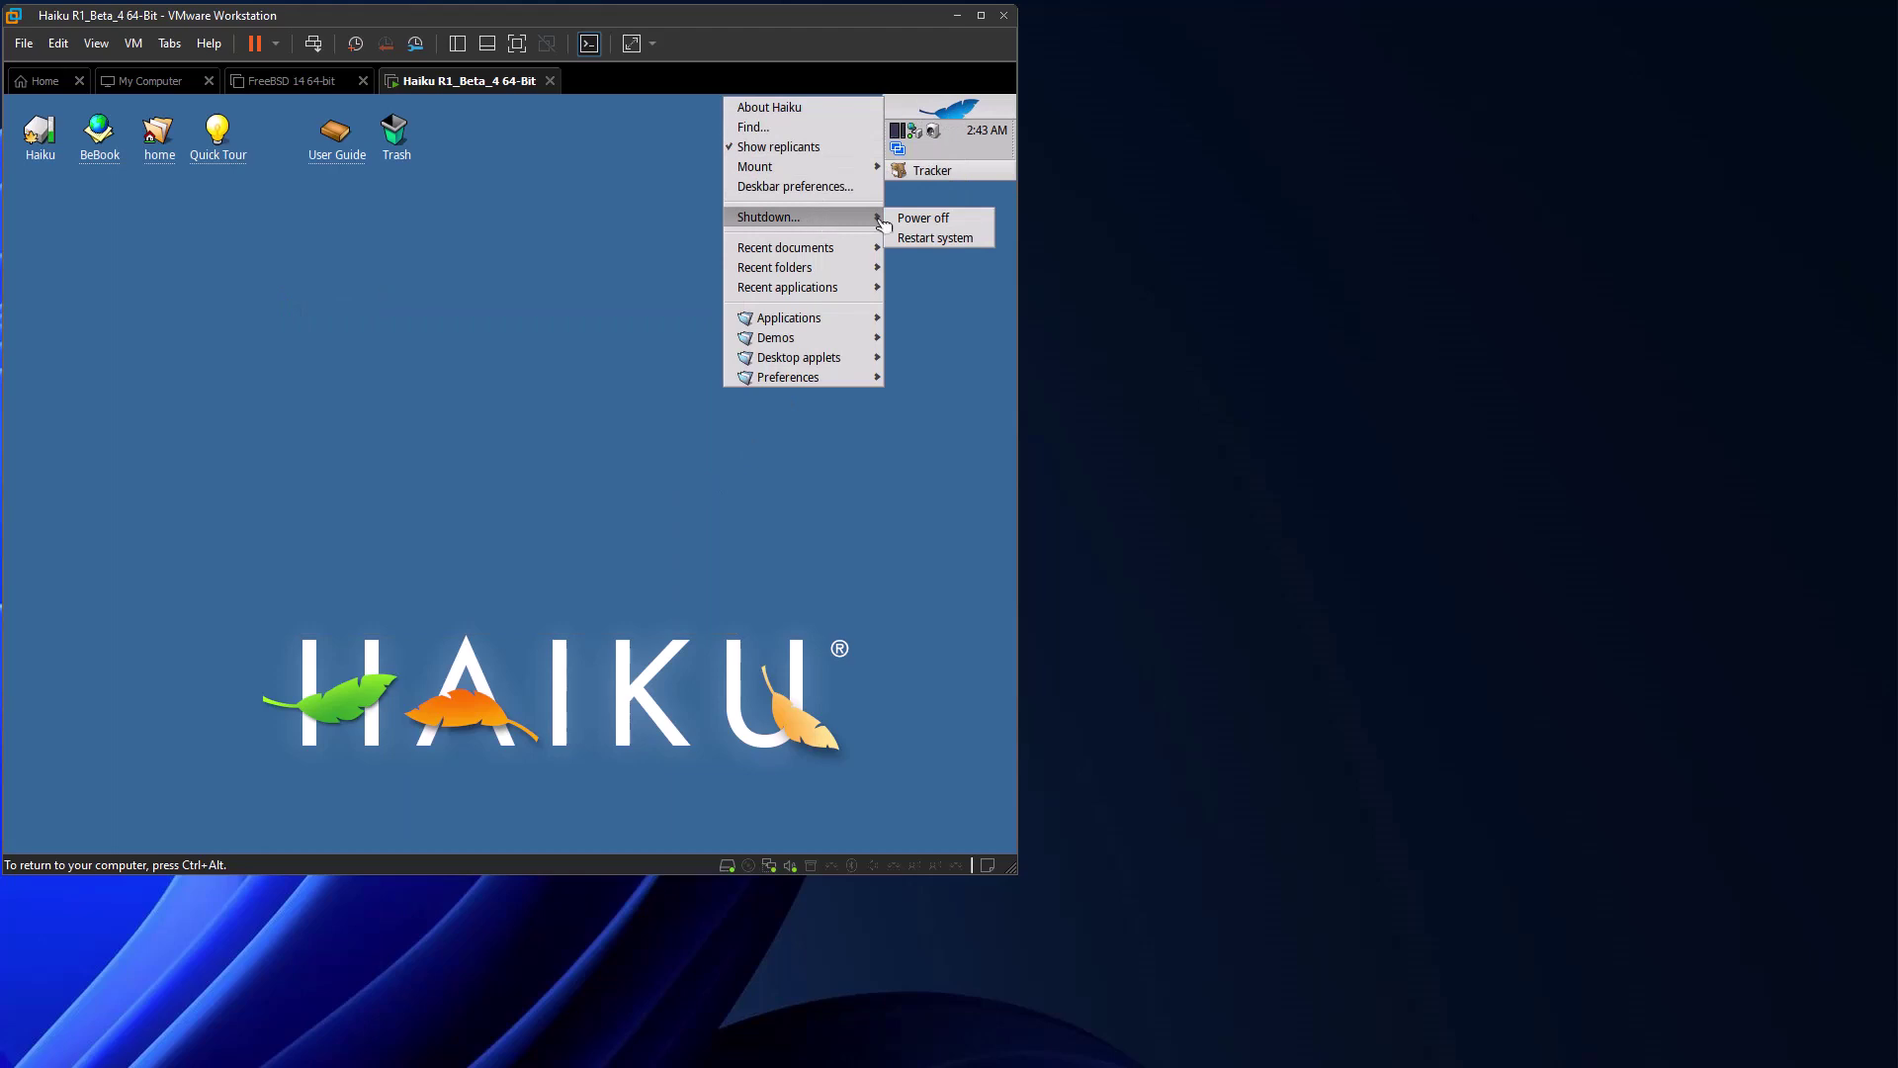
{"action": "left_click", "coordinate": [924, 219]}
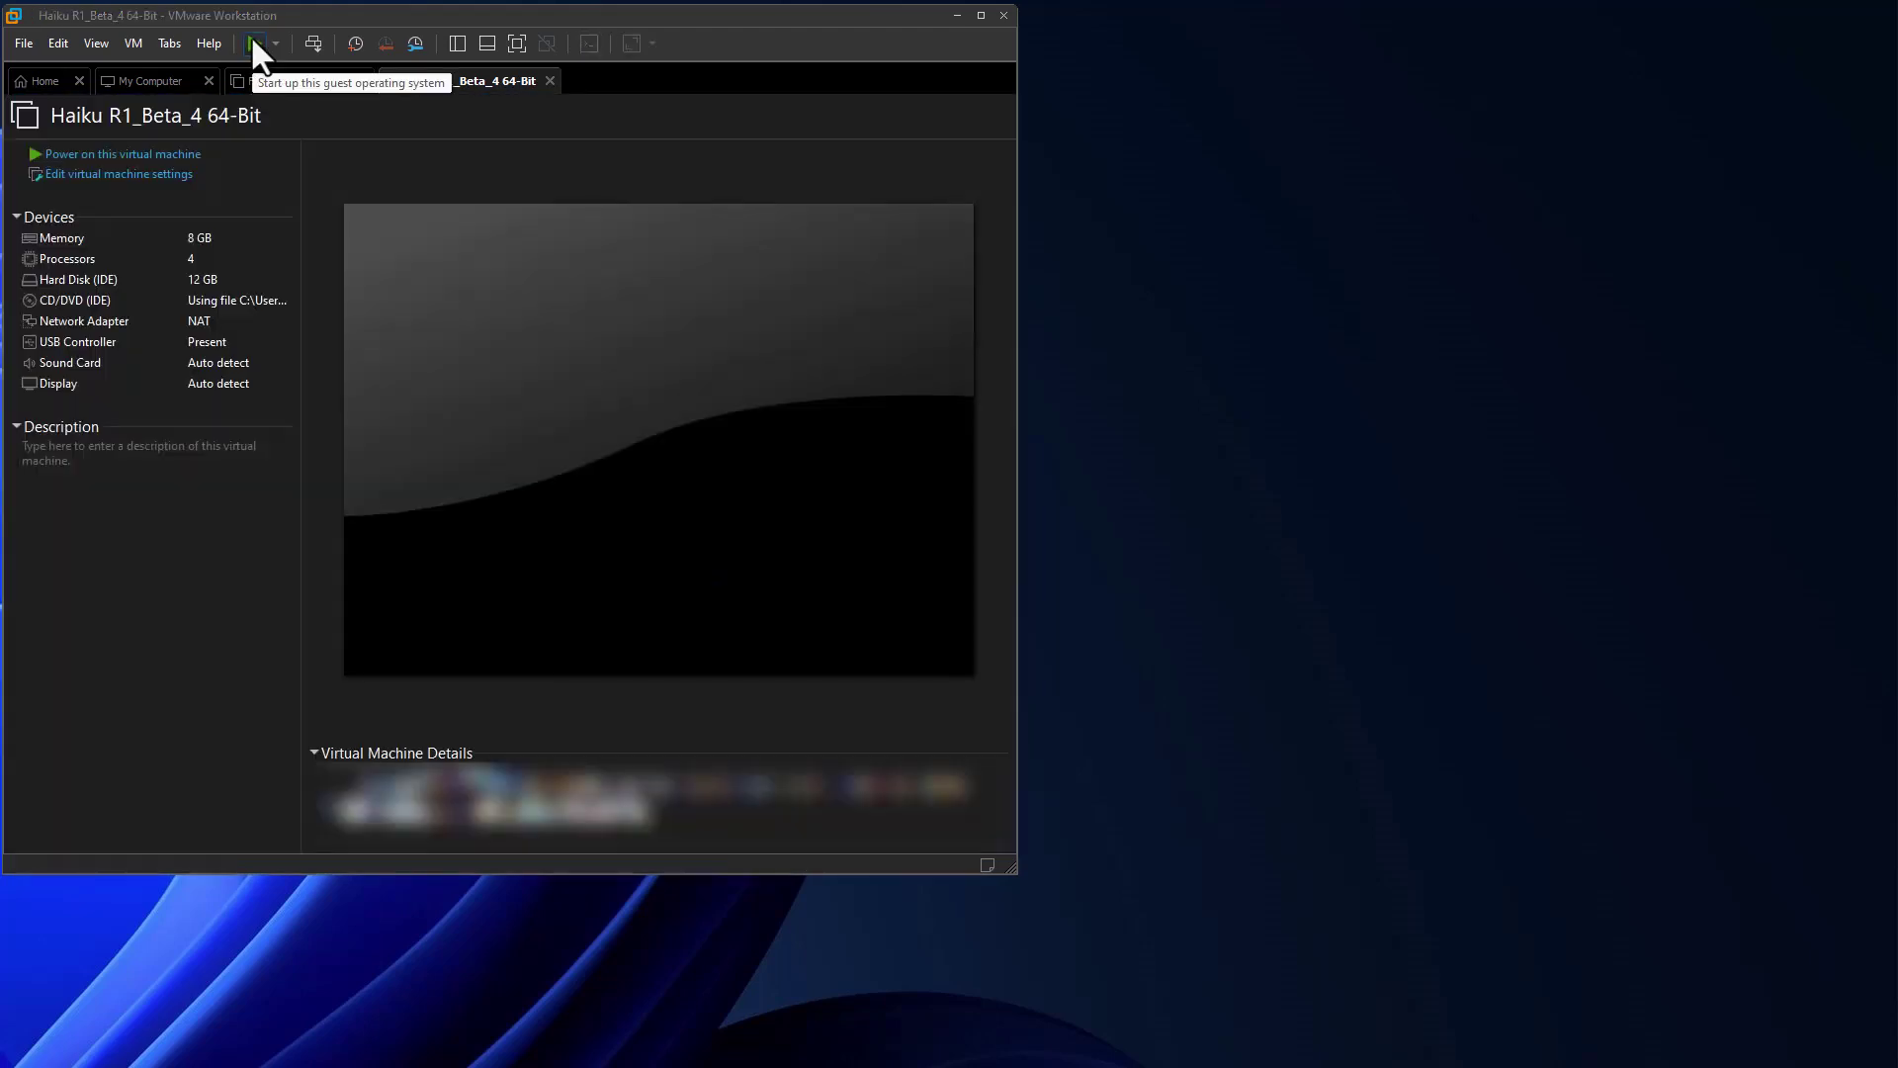
{"action": "left_click", "coordinate": [253, 42]}
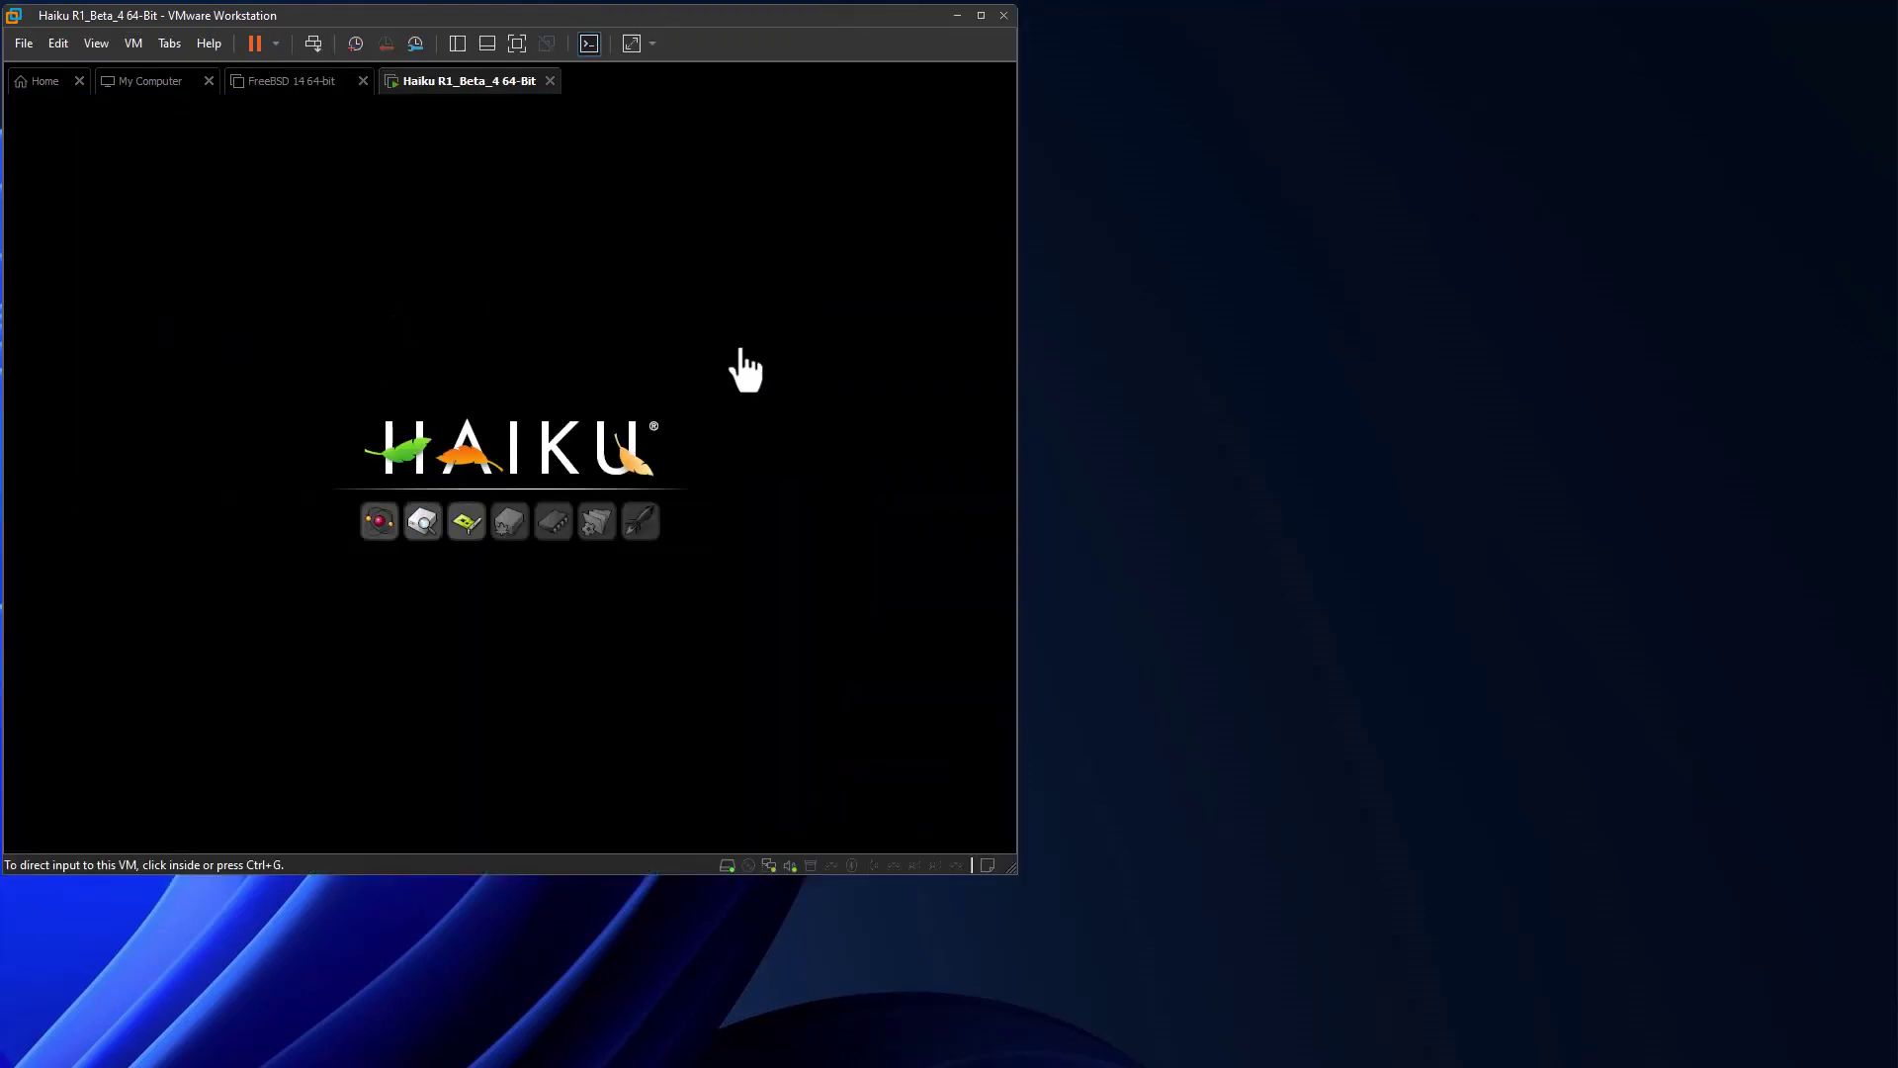
{"action": "left_click", "coordinate": [887, 425]}
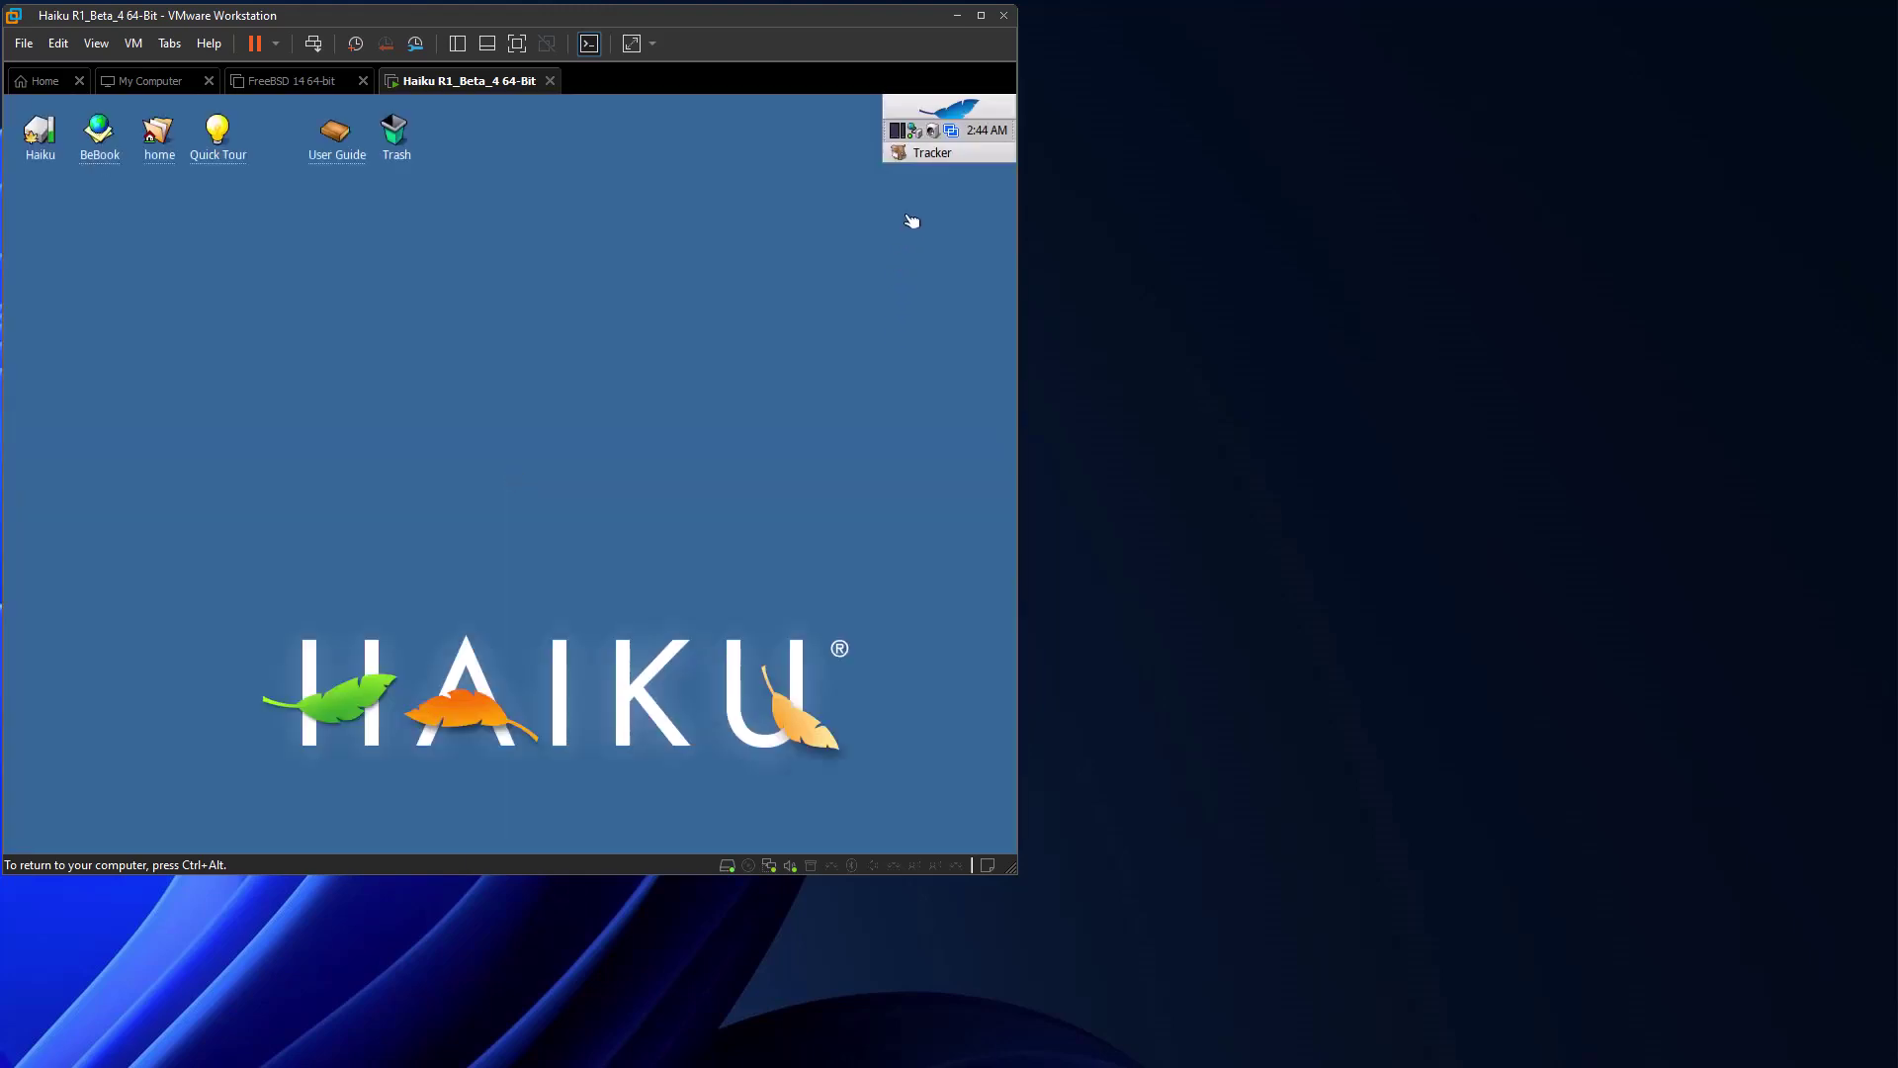
Open the Screen preferences and set the workspaces to 4 columns and 1 row.
{"action": "left_click", "coordinate": [964, 111]}
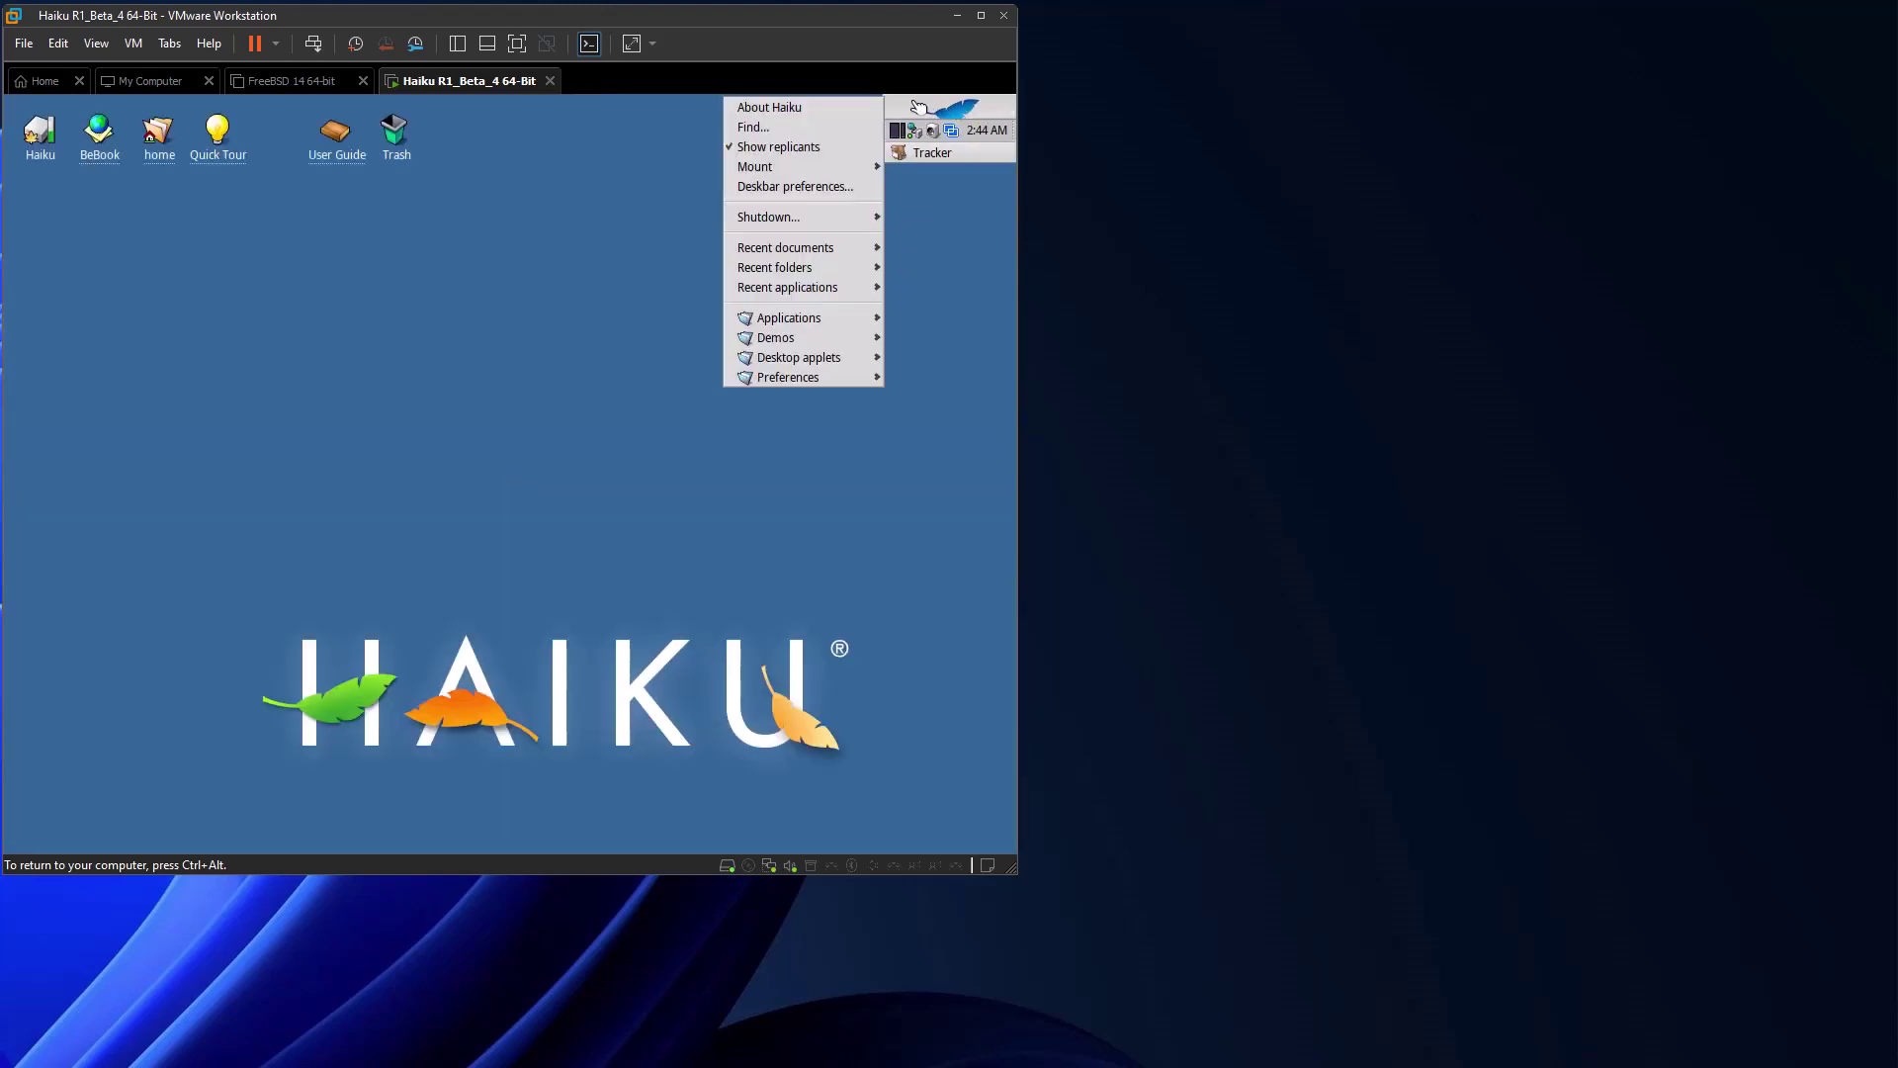
{"action": "mouse_move", "coordinate": [816, 382]}
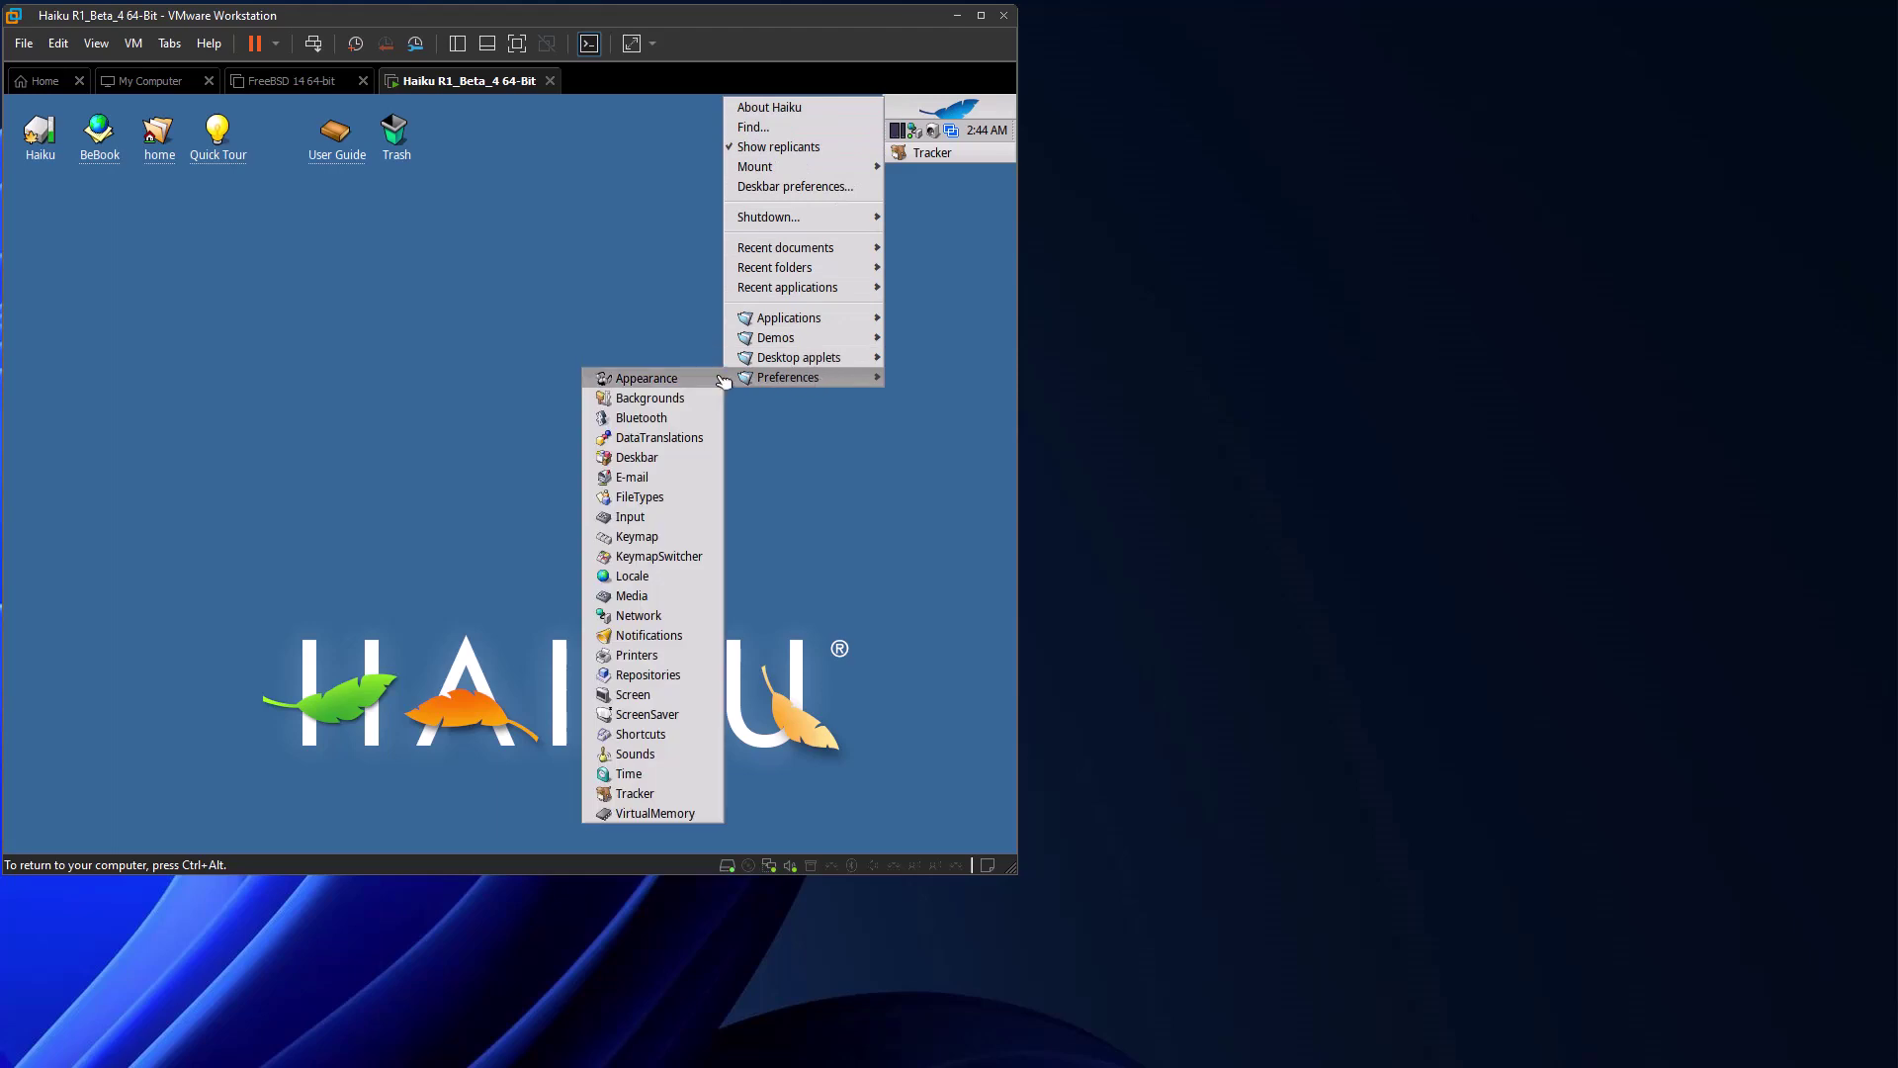
{"action": "left_click", "coordinate": [666, 701]}
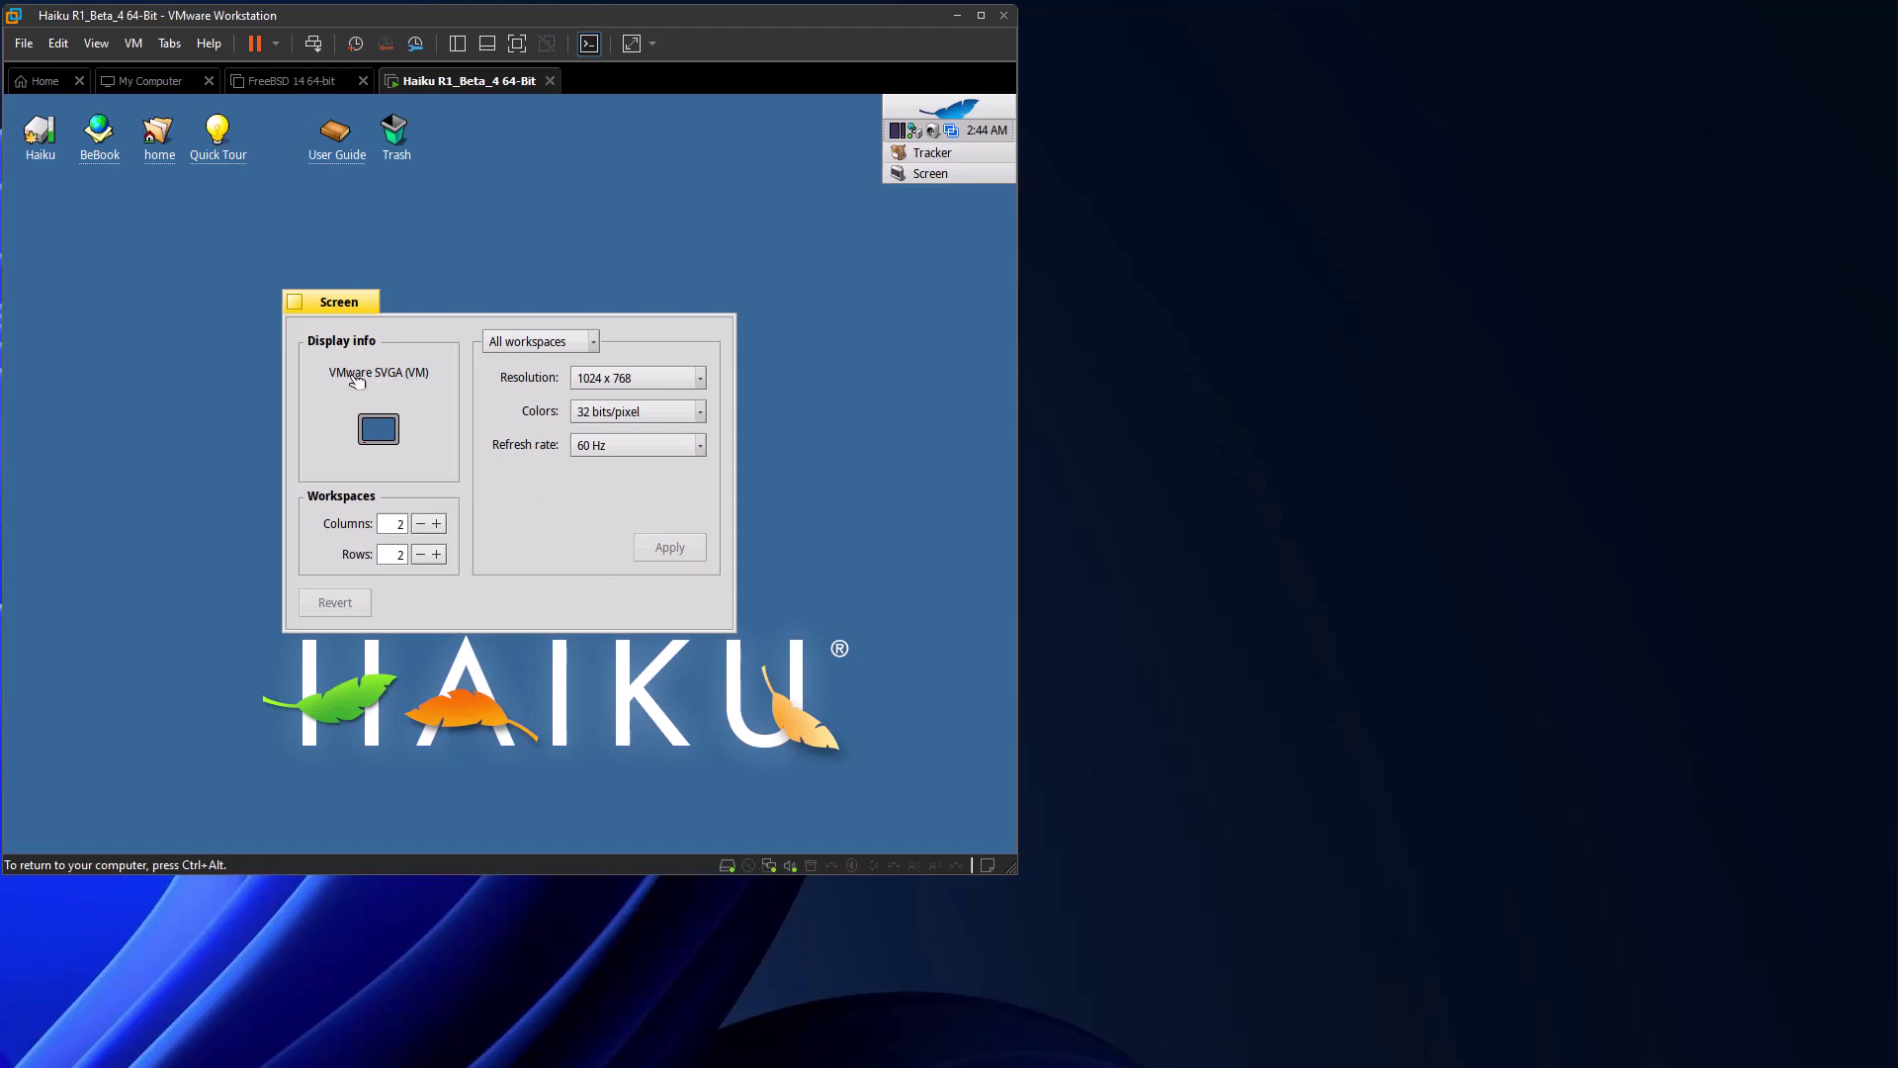
{"action": "left_click", "coordinate": [544, 344]}
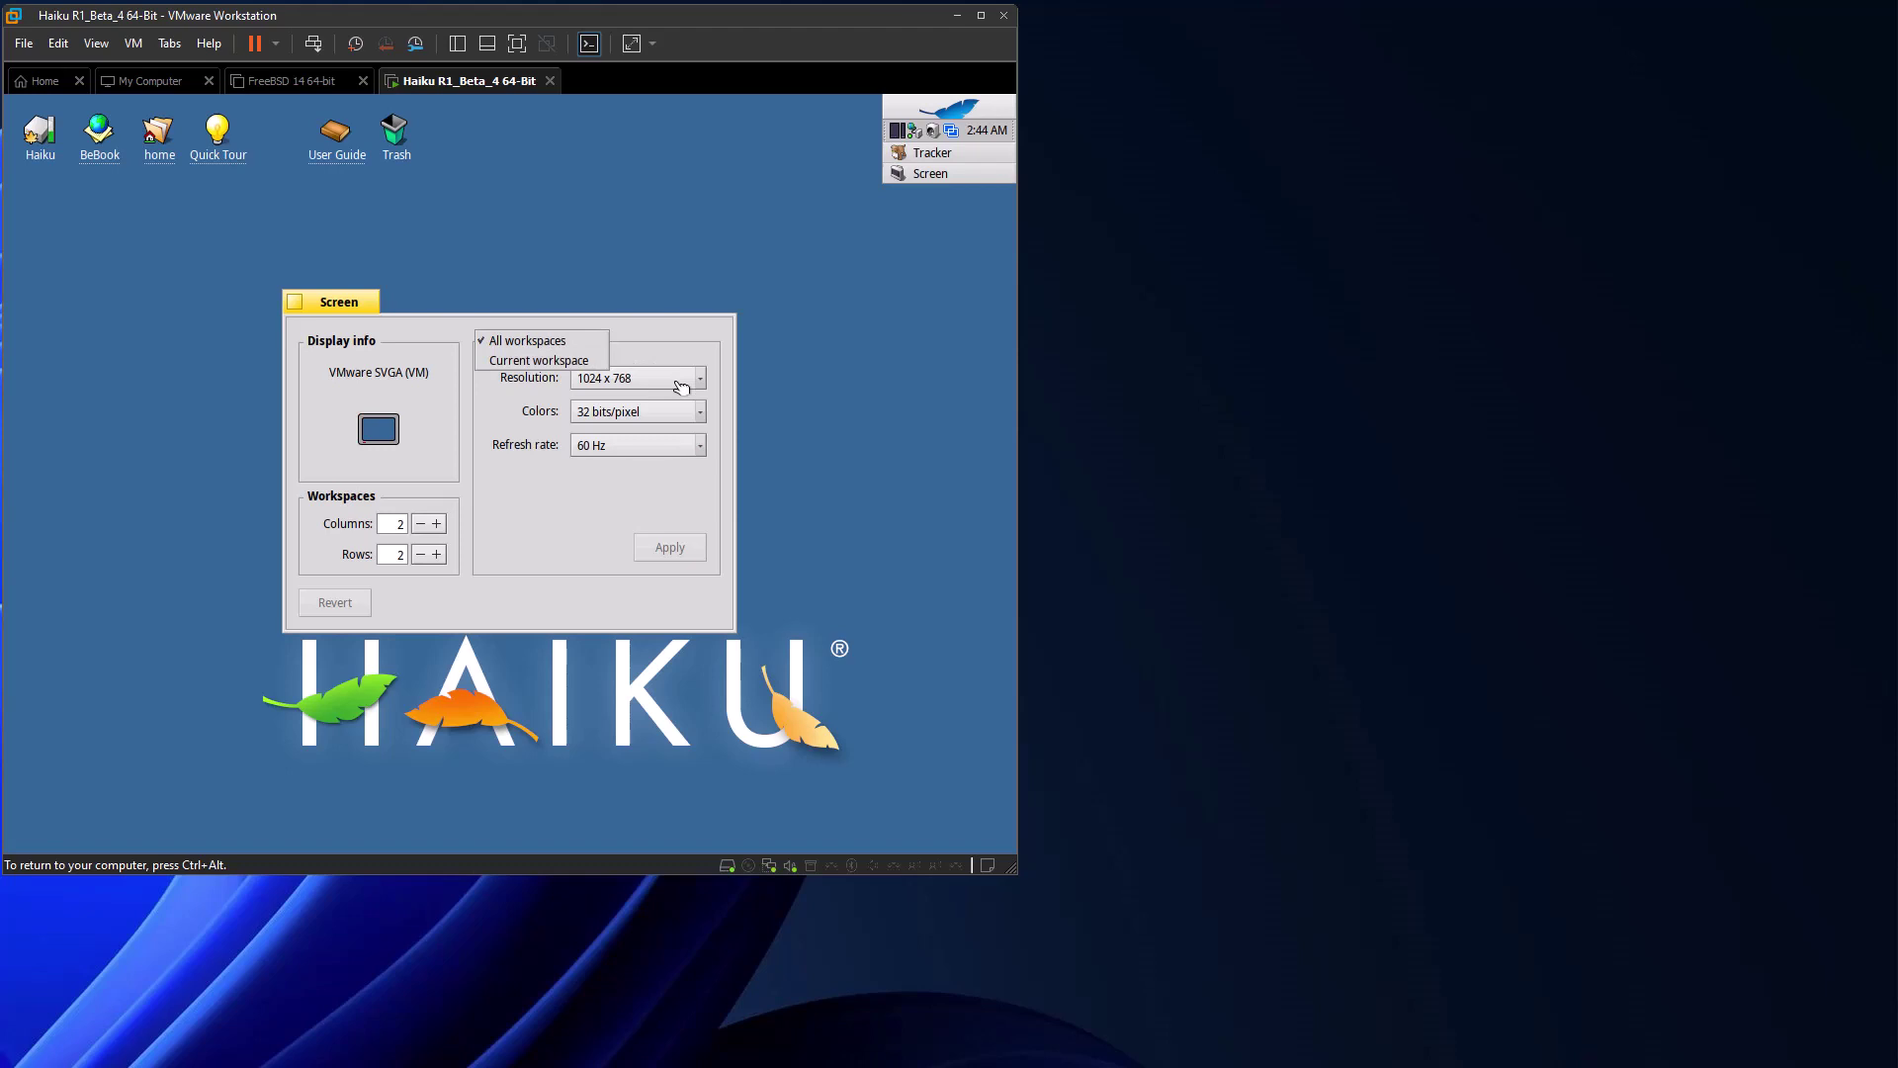
{"action": "left_click", "coordinate": [422, 558]}
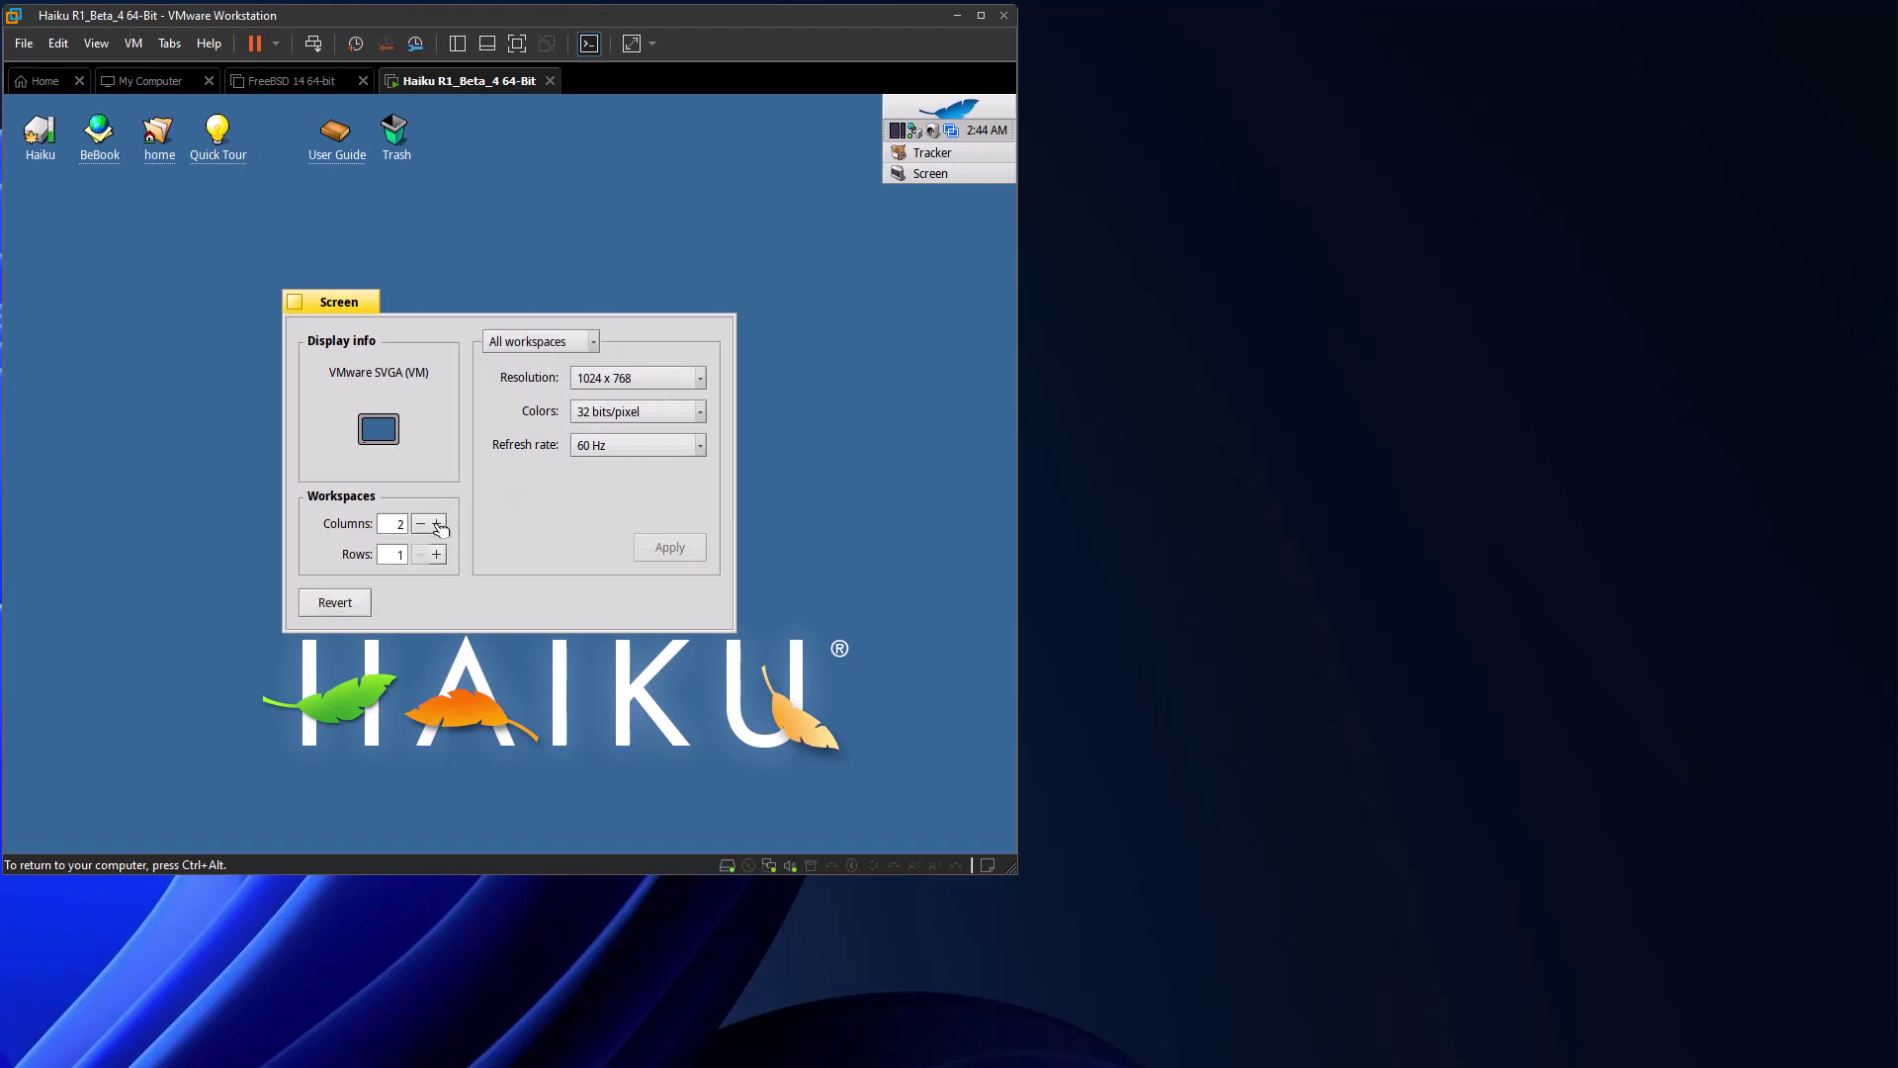
{"action": "left_click", "coordinate": [437, 525]}
Set the resolution to 1920 x 1080 for all workspaces with 32 bits/pixel colors and 60 Hz refresh rate, and apply the settings.
{"action": "left_click", "coordinate": [682, 380]}
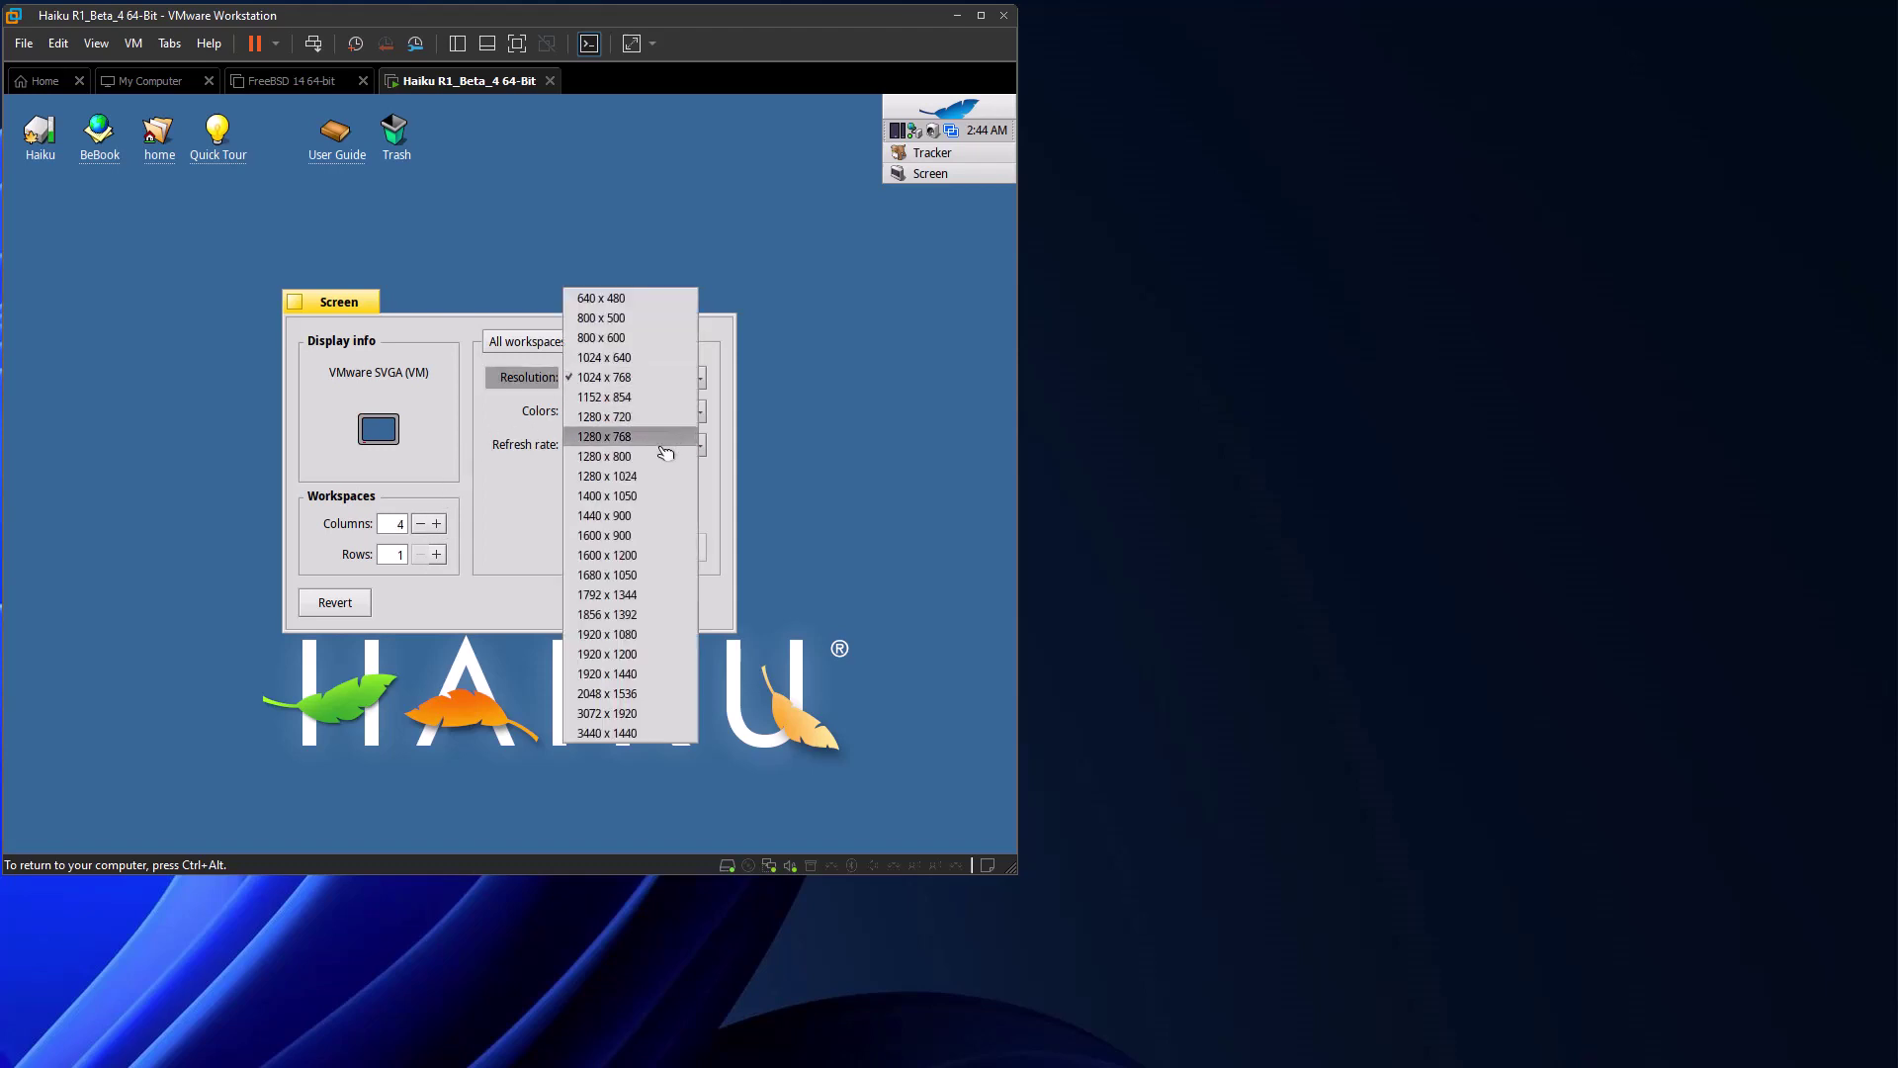
{"action": "left_click", "coordinate": [643, 633]}
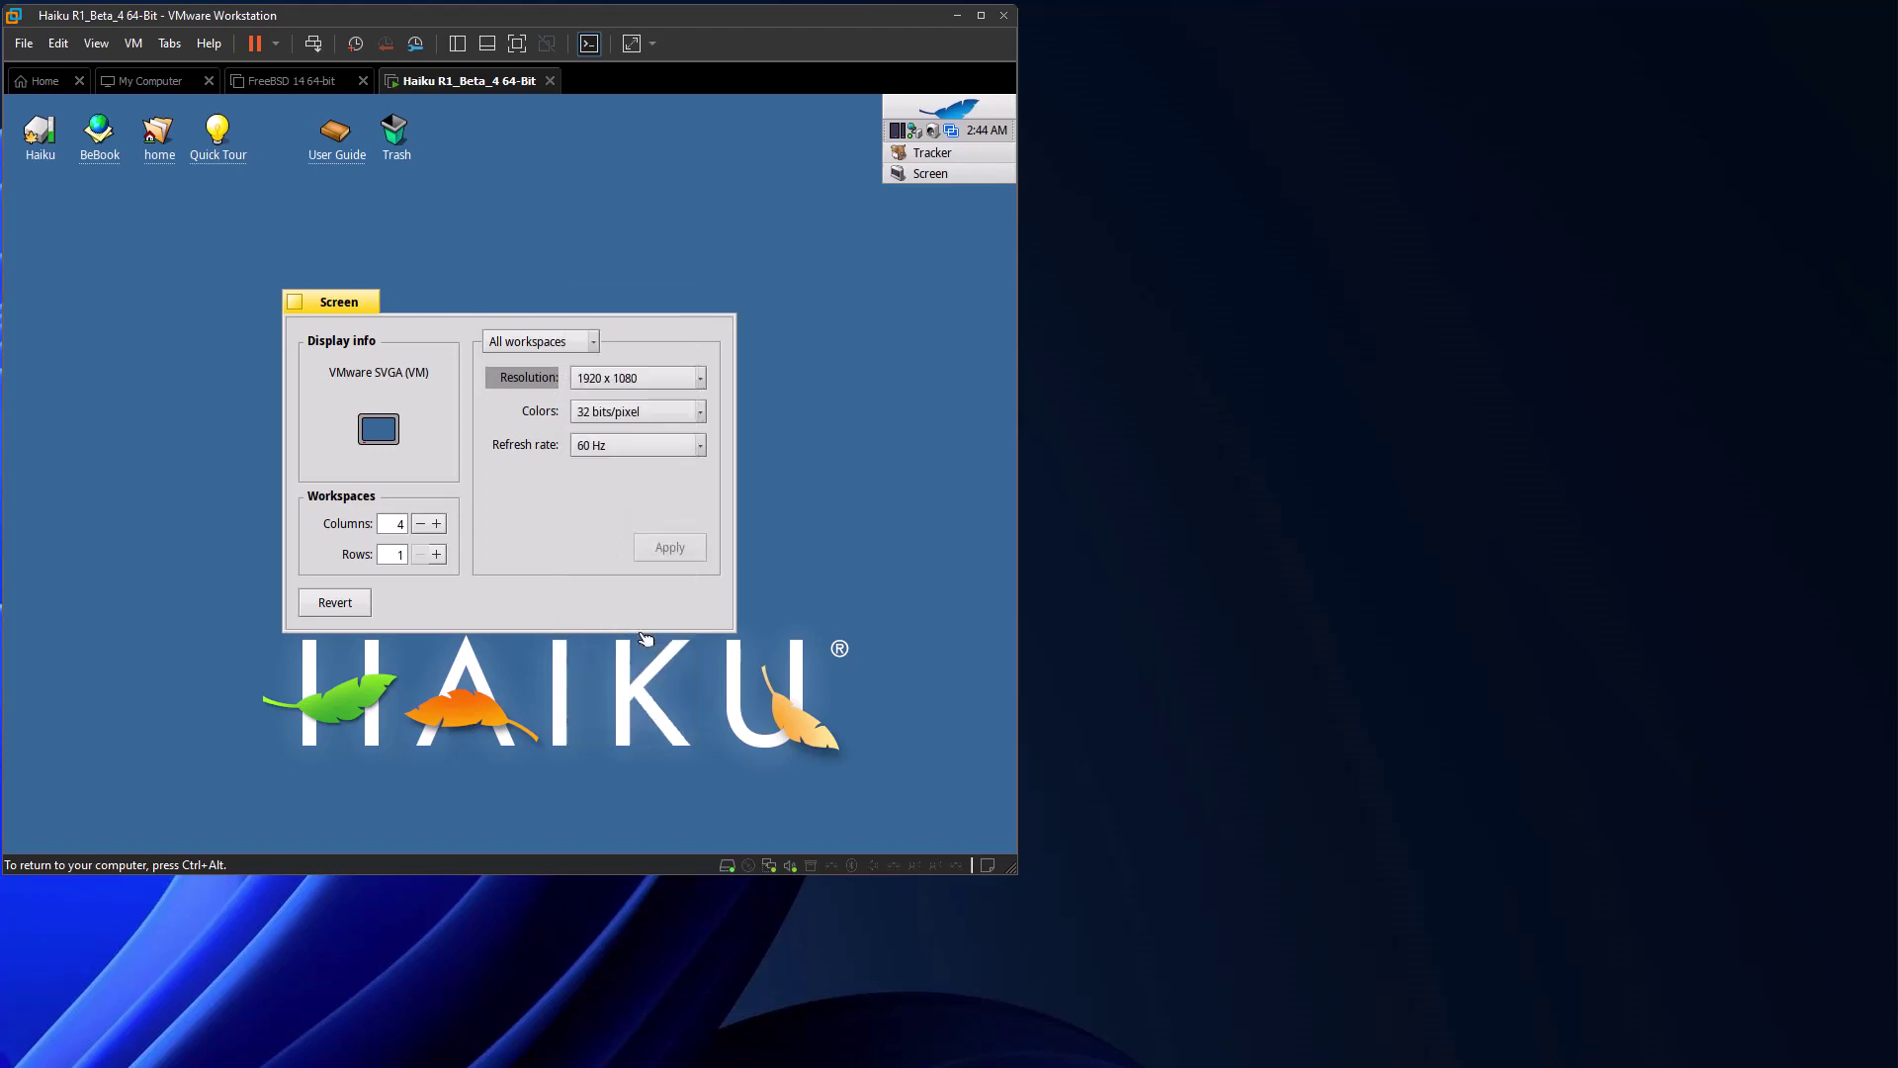
{"action": "left_click", "coordinate": [696, 414]}
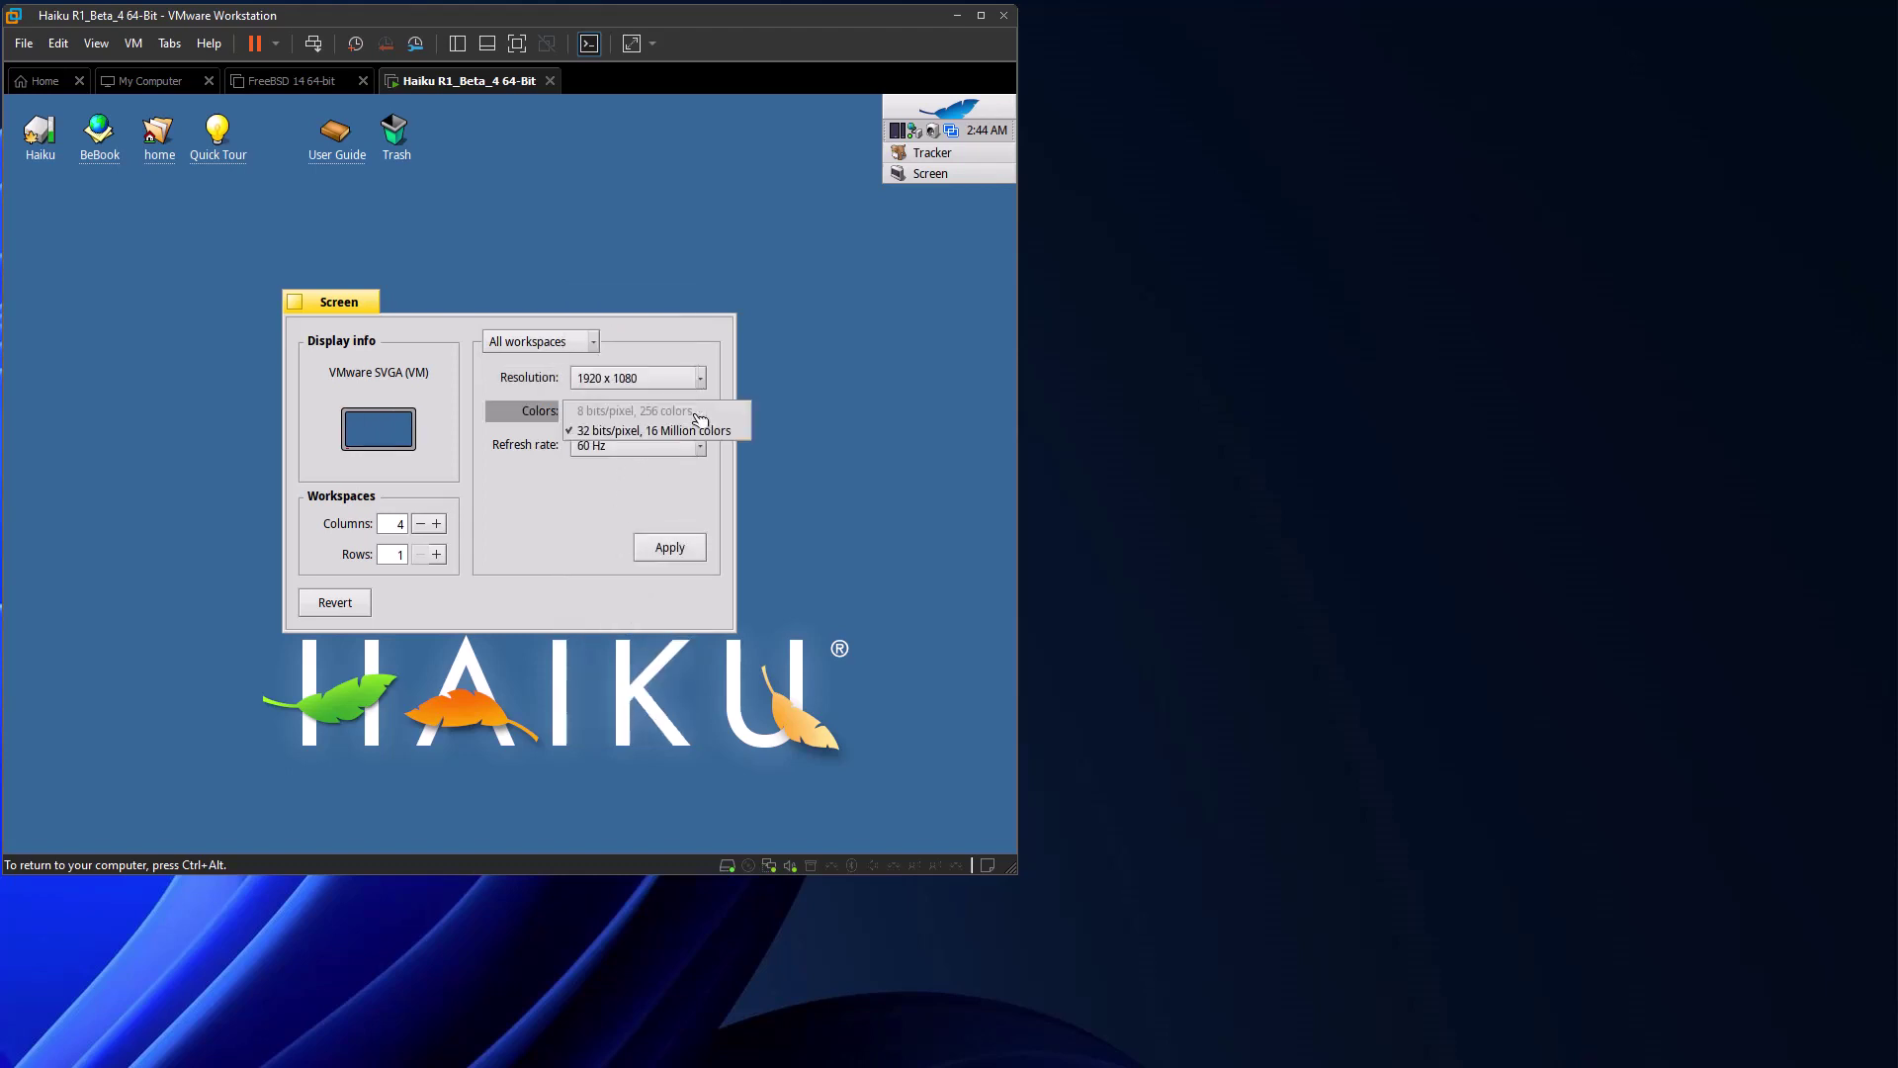
{"action": "left_click", "coordinate": [698, 437]}
{"action": "left_click", "coordinate": [696, 451]}
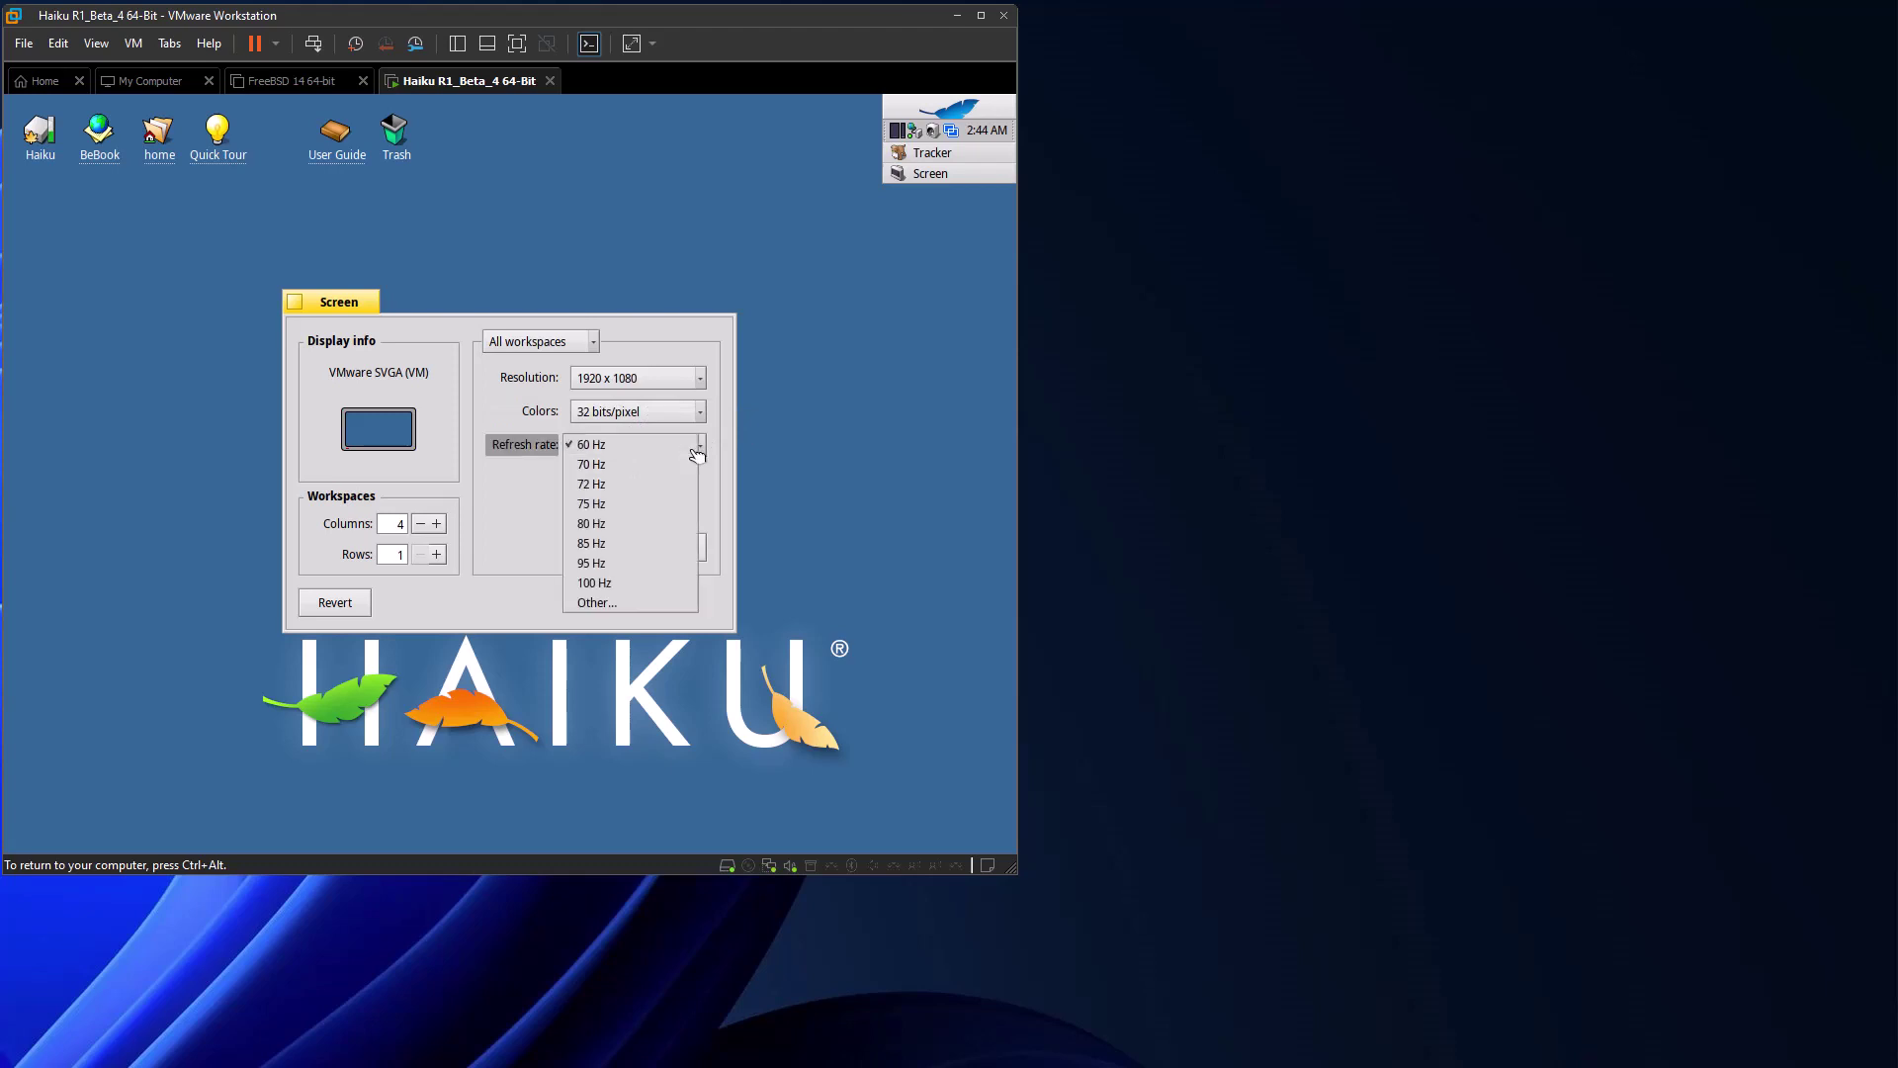
{"action": "left_click", "coordinate": [677, 451]}
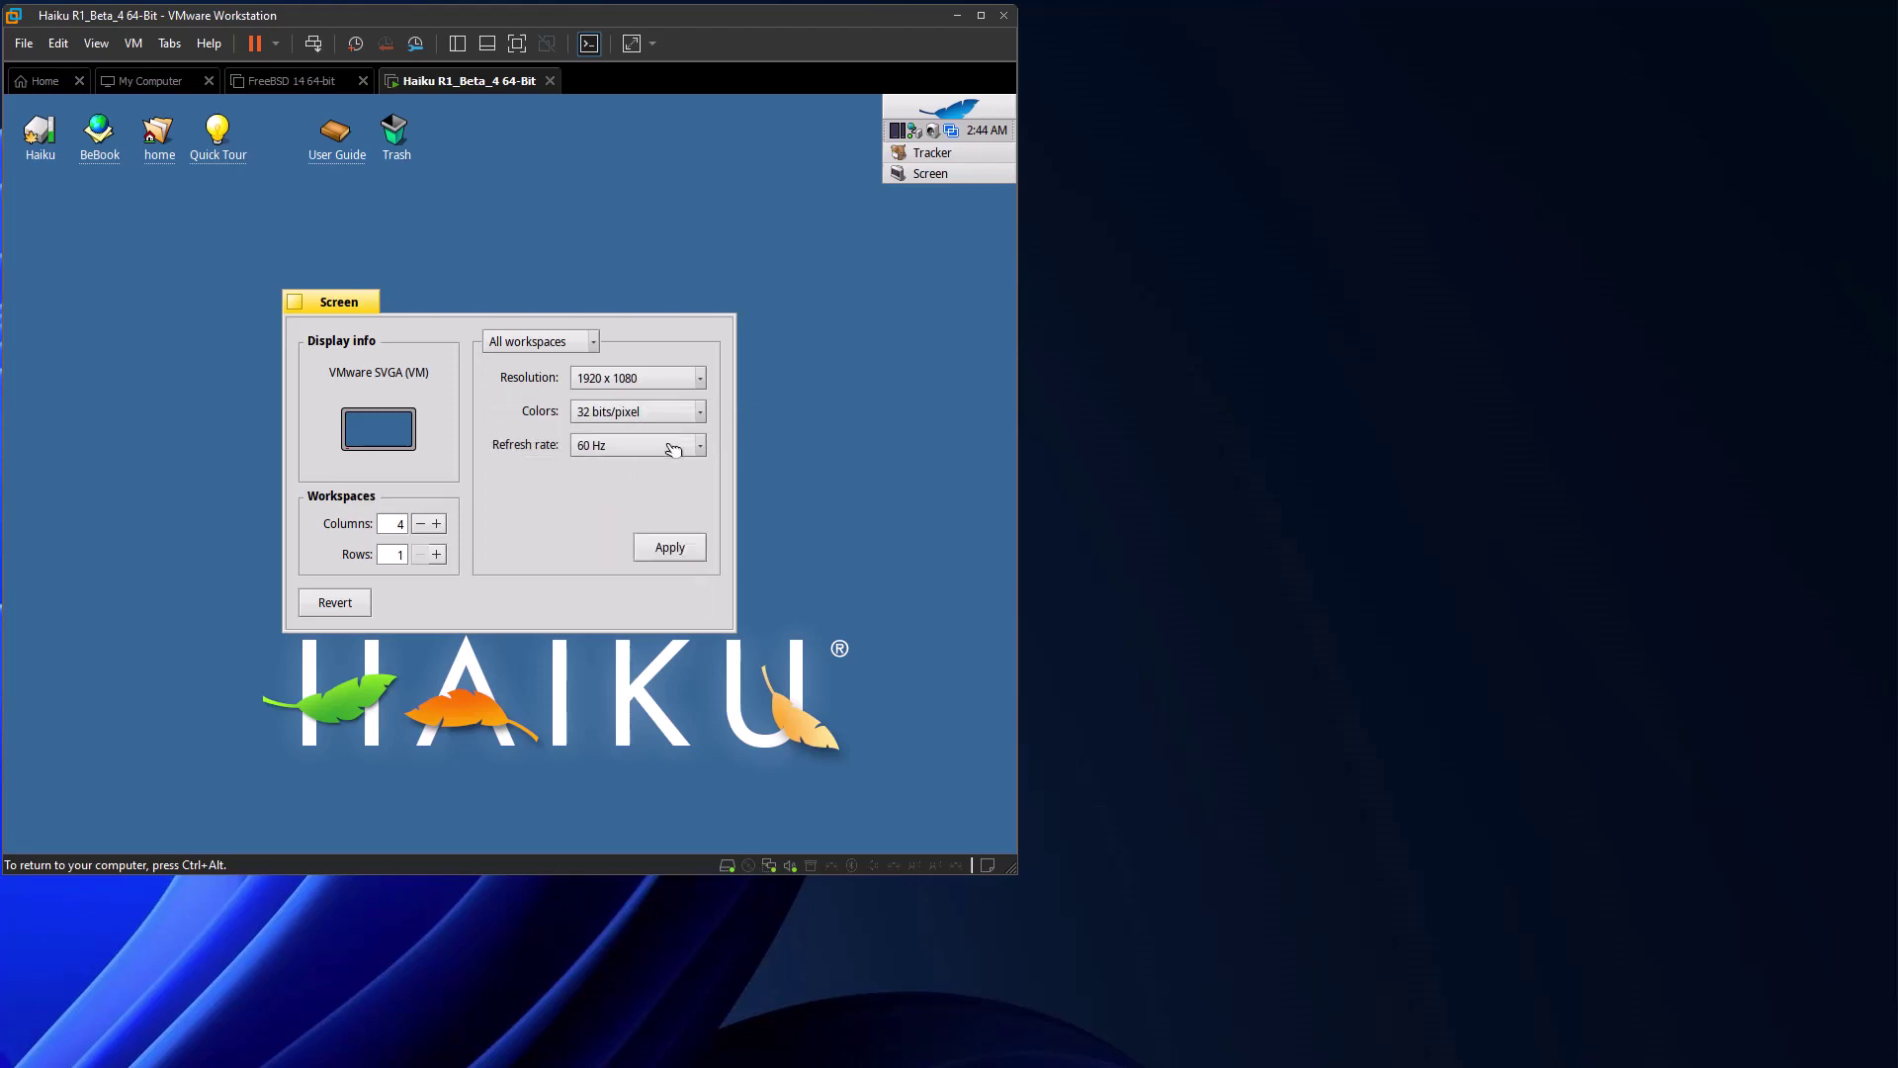
{"action": "left_click", "coordinate": [671, 549]}
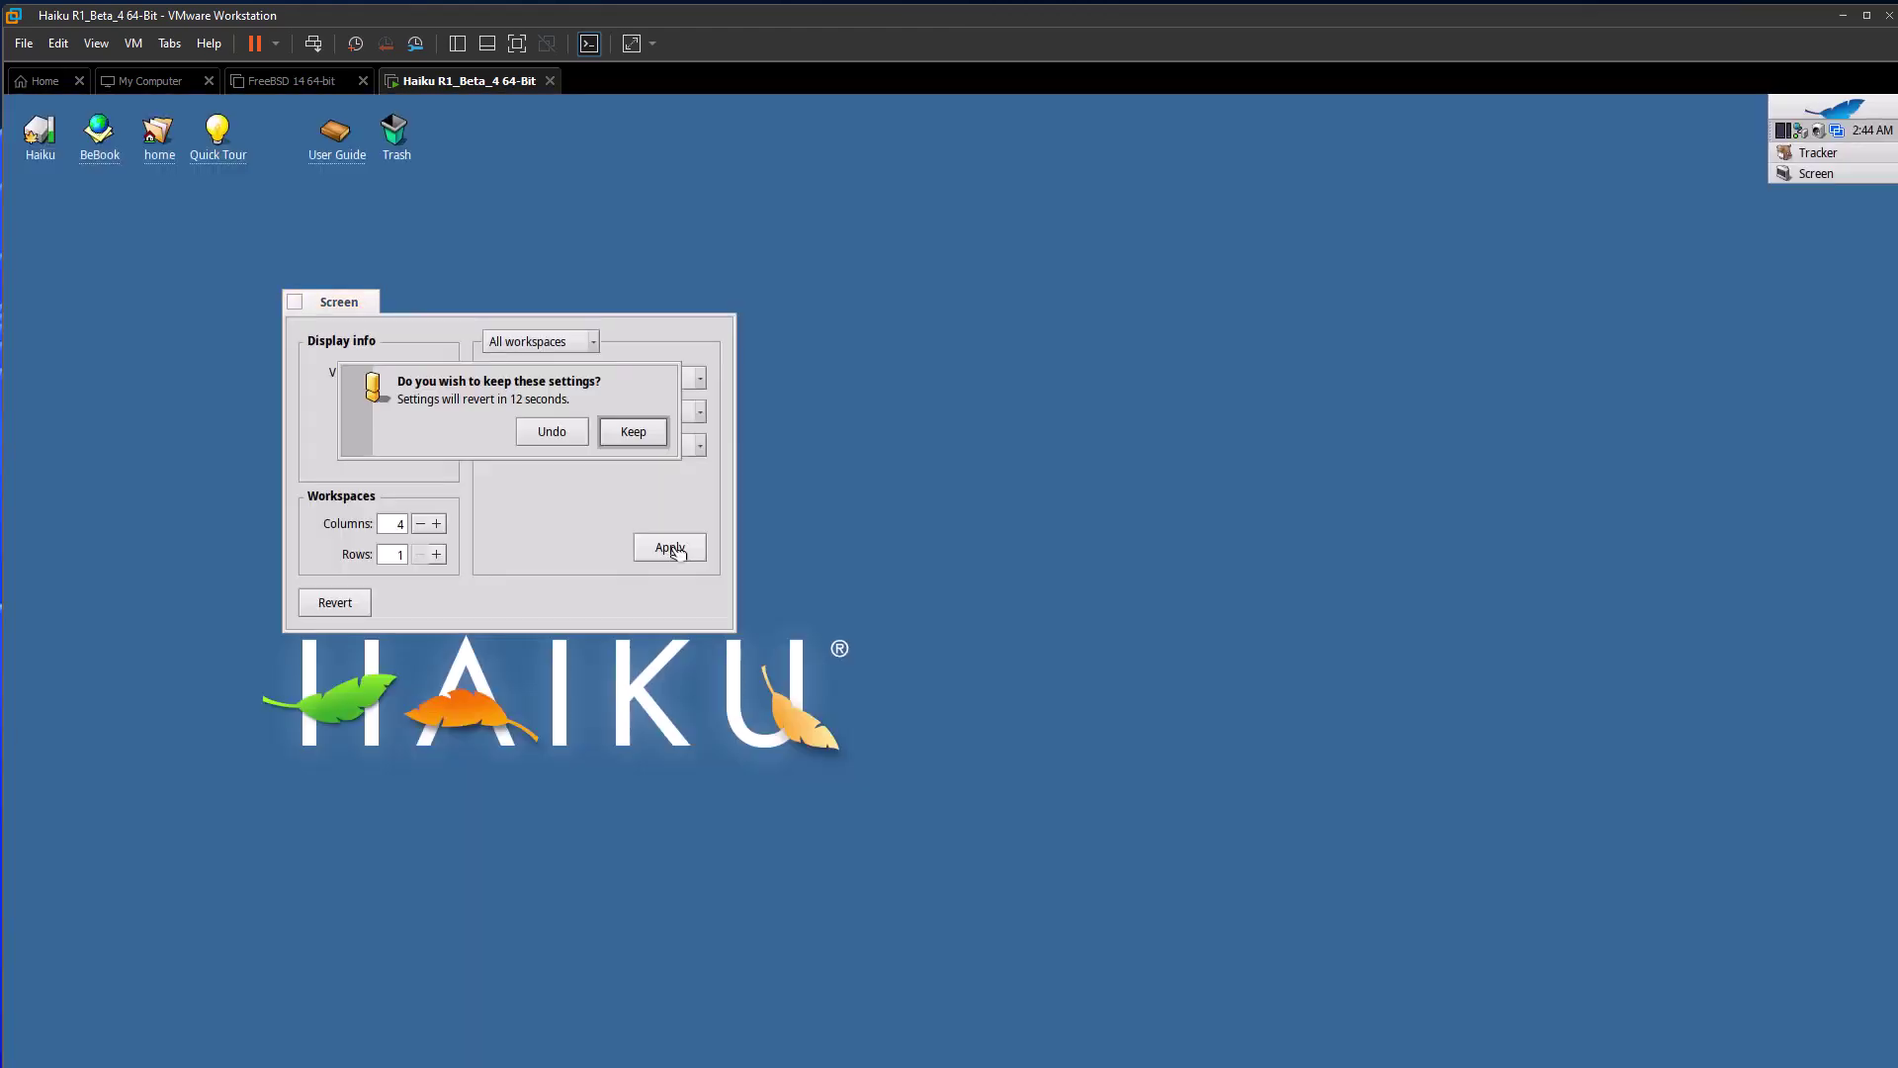